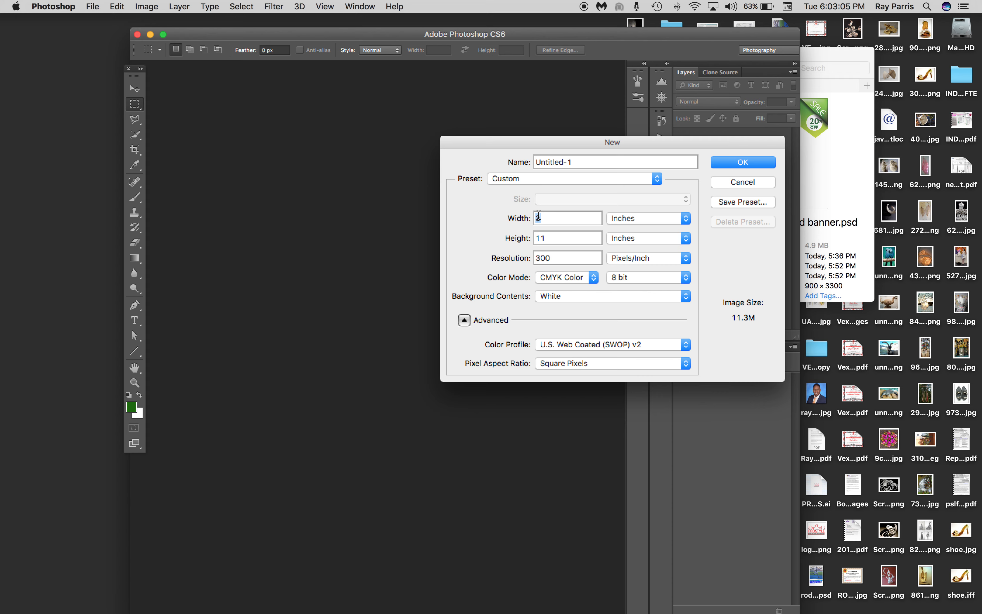
# Create a new 3 x 11 inch document at 300 pixels/inch in 8-bit CMYK Color with a white background
pyautogui.click(631, 223)
pyautogui.click(630, 220)
pyautogui.click(748, 166)
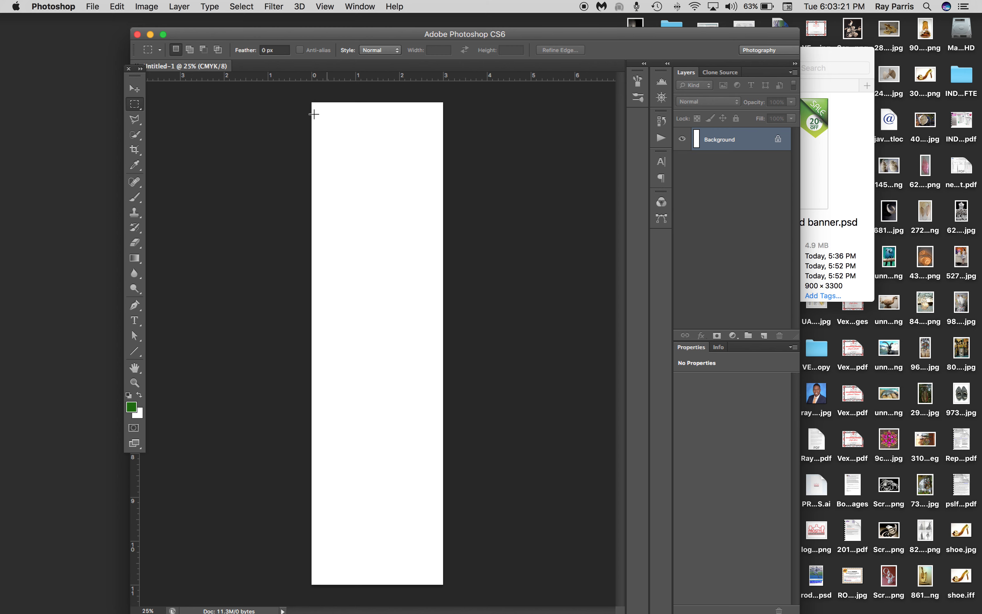
# Preview gatefold banner.psd in Finder, then minimize the Finder window and return to Photoshop
pyautogui.click(834, 60)
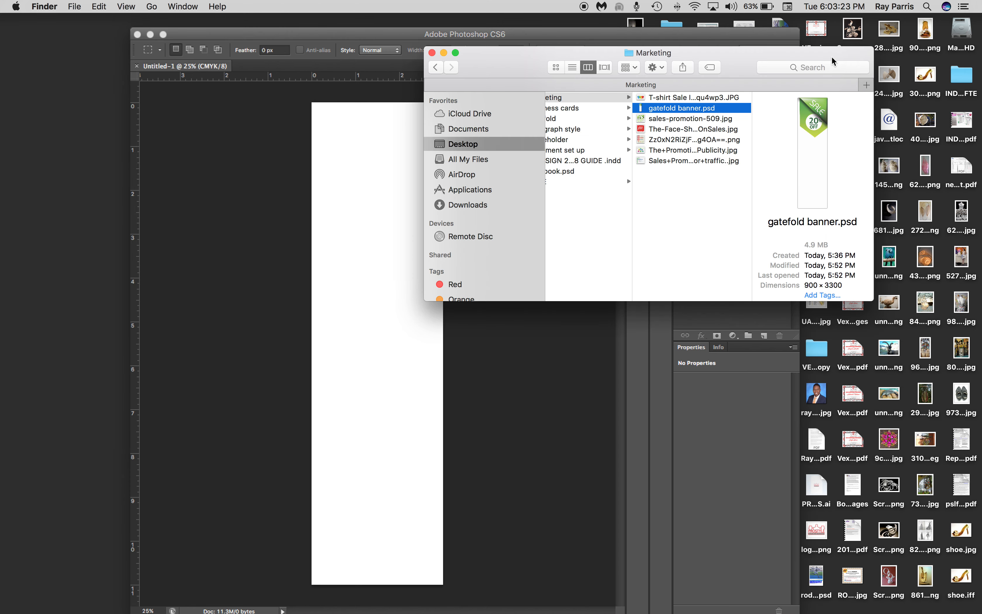
pyautogui.press('space')
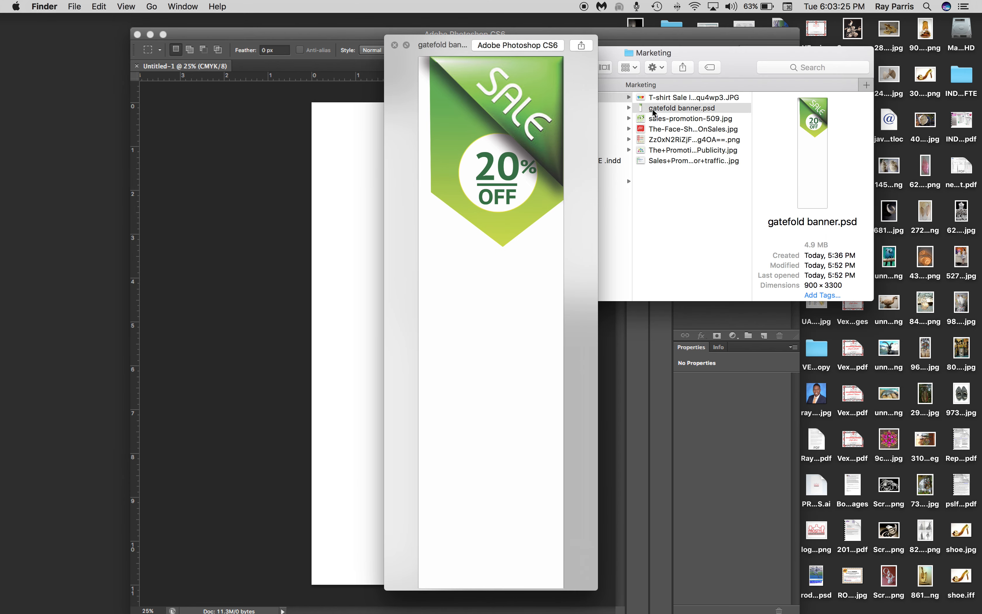
pyautogui.press('space')
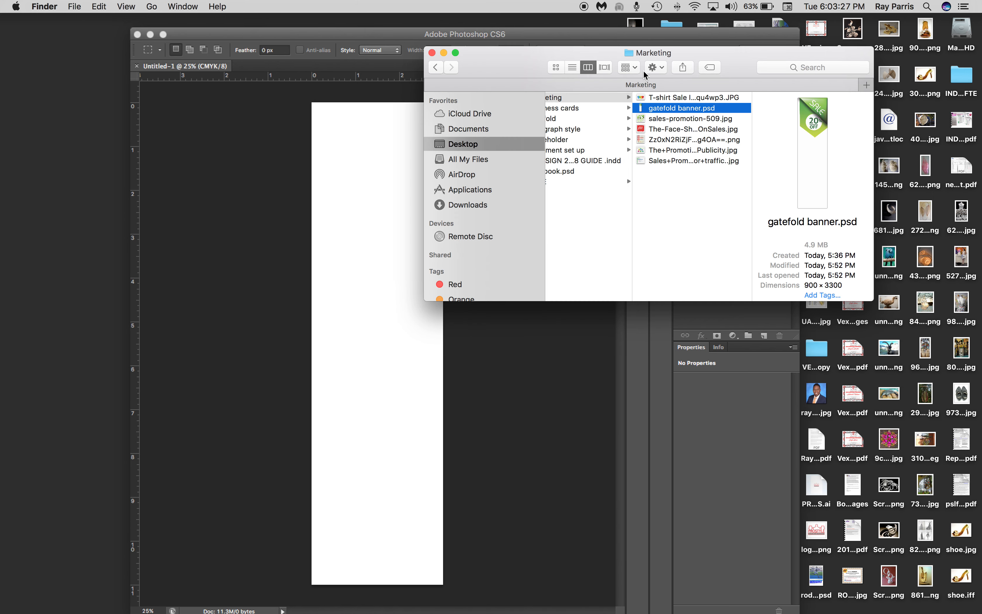
pyautogui.moveTo(527, 67); pyautogui.dragTo(655, 138)
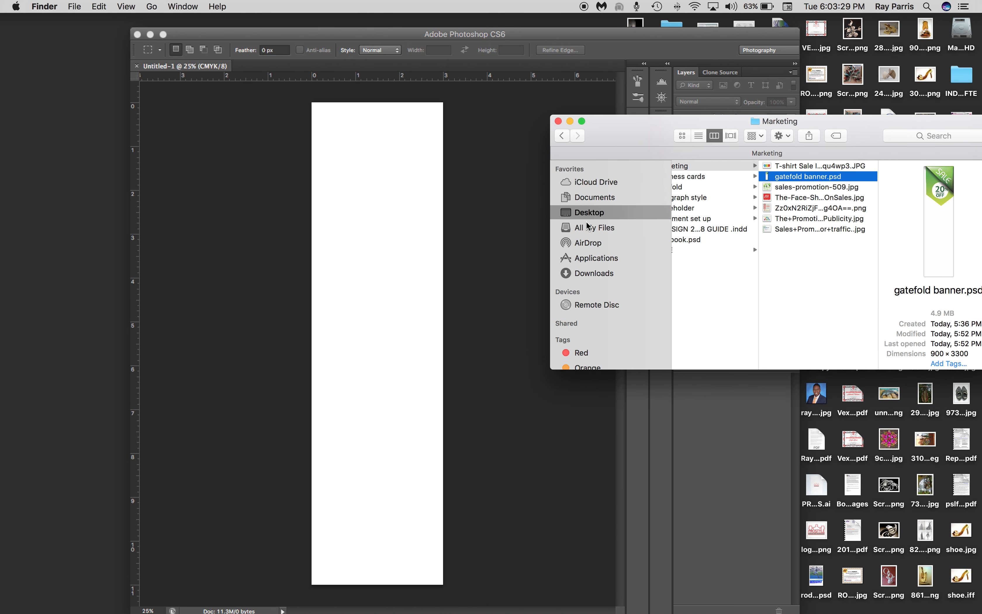
pyautogui.click(570, 121)
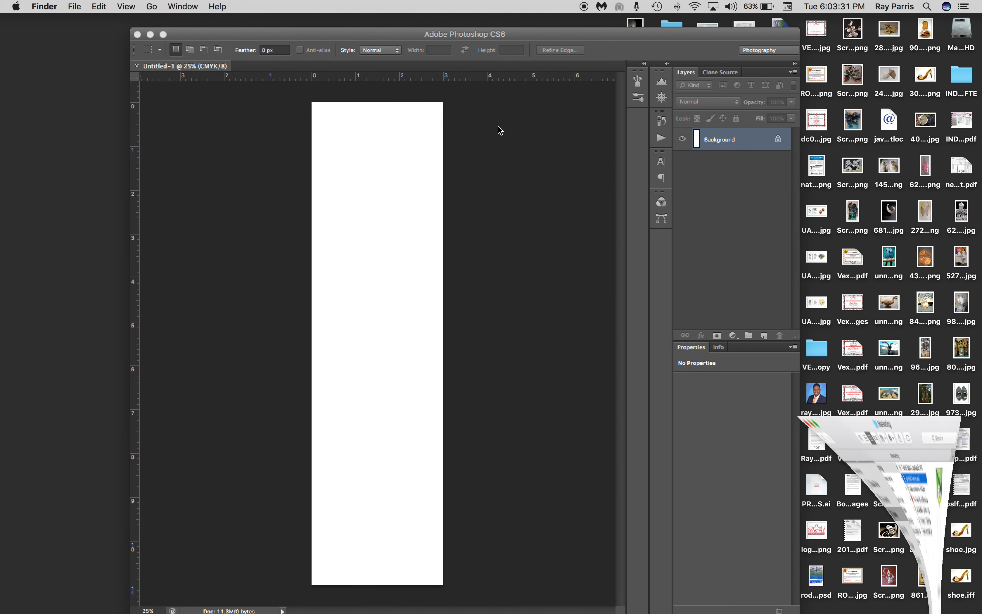
pyautogui.click(204, 104)
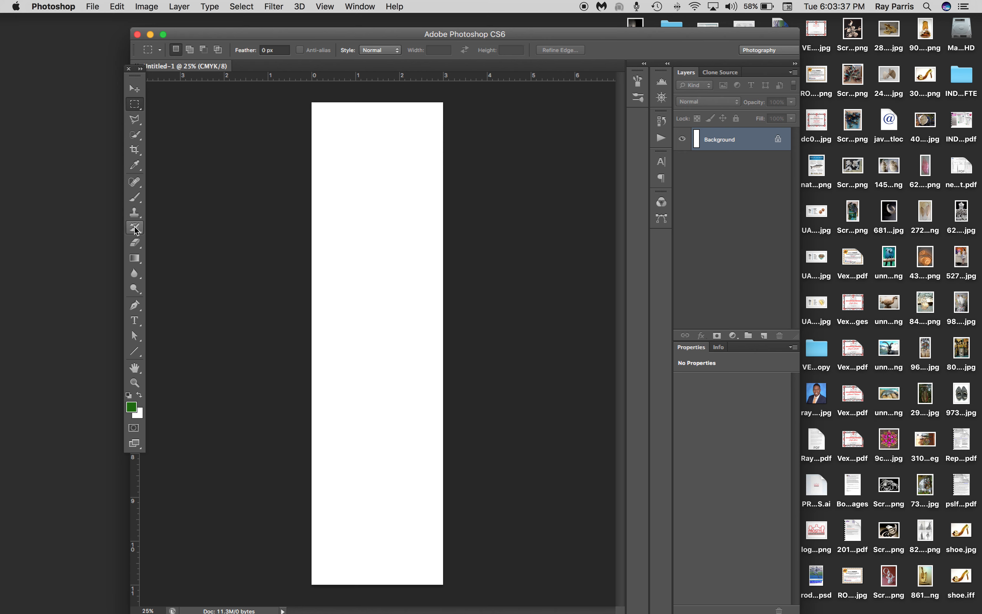
# Draw a closed triangular shape of about 900 x 740 px in the canvas's upper-right corner with the Pen tool in Shape mode
pyautogui.click(135, 304)
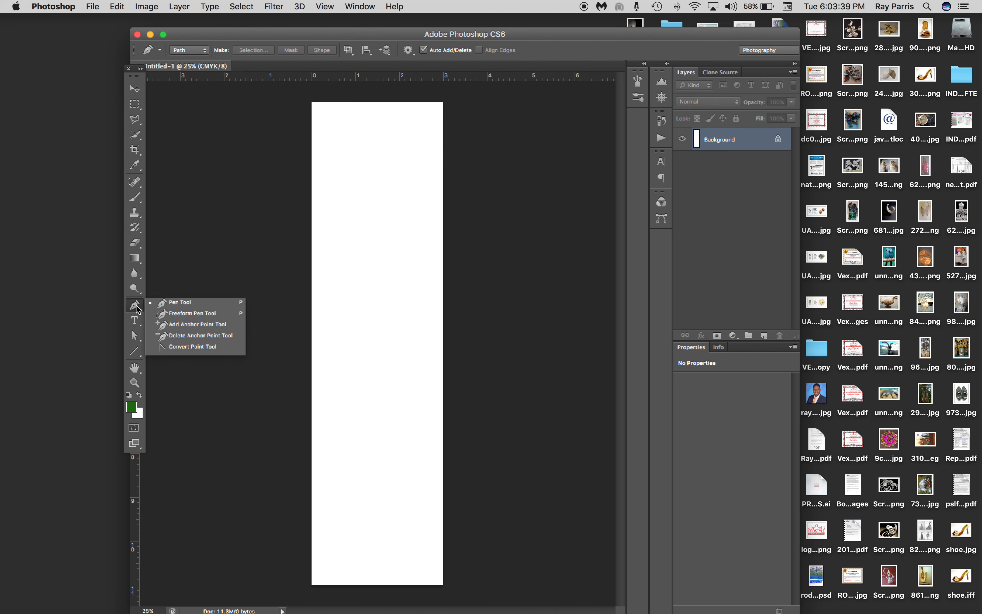
pyautogui.click(170, 305)
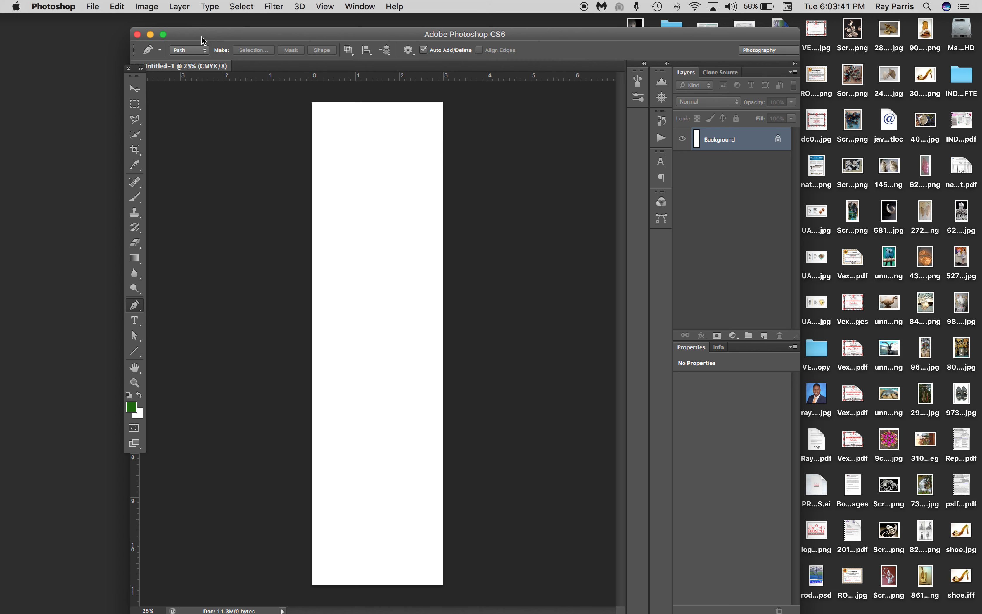
pyautogui.click(208, 52)
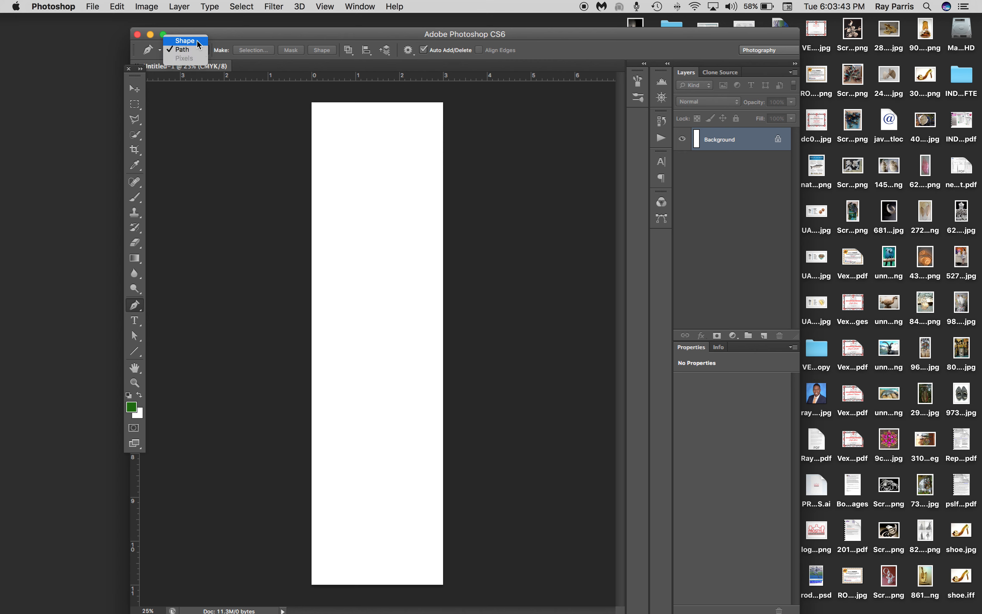
pyautogui.click(194, 43)
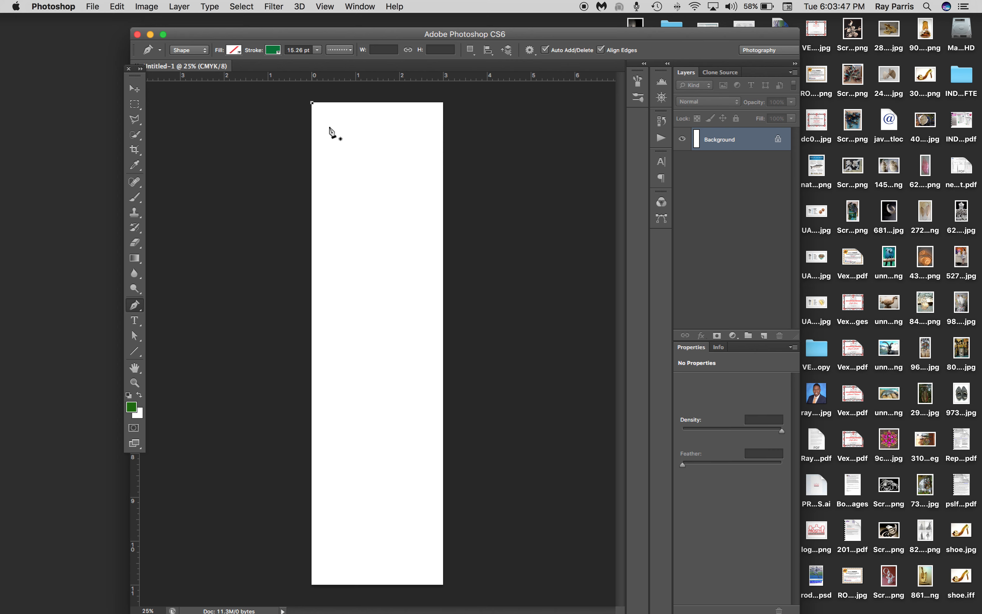
pyautogui.click(312, 103)
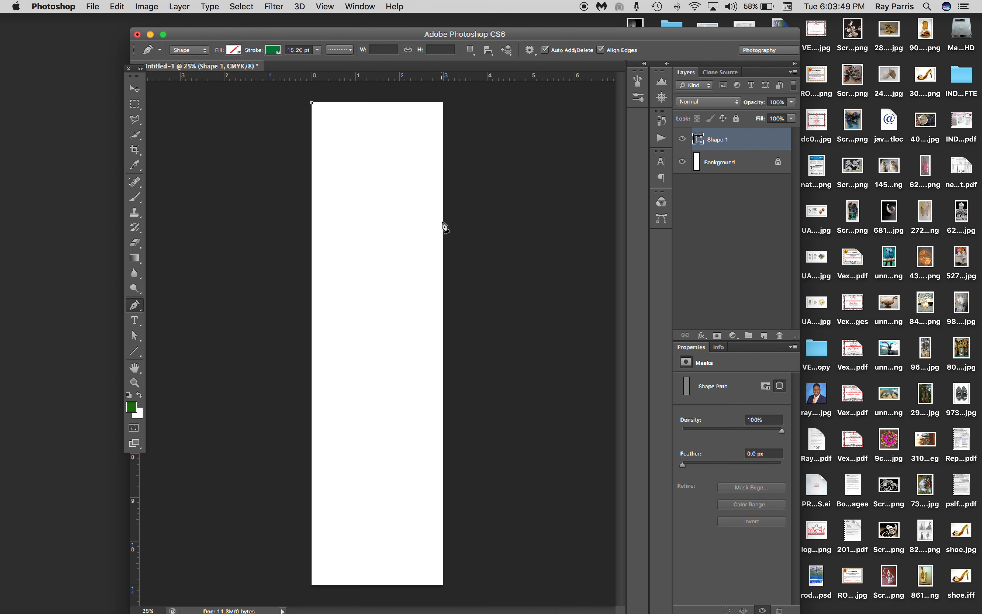
pyautogui.click(443, 210)
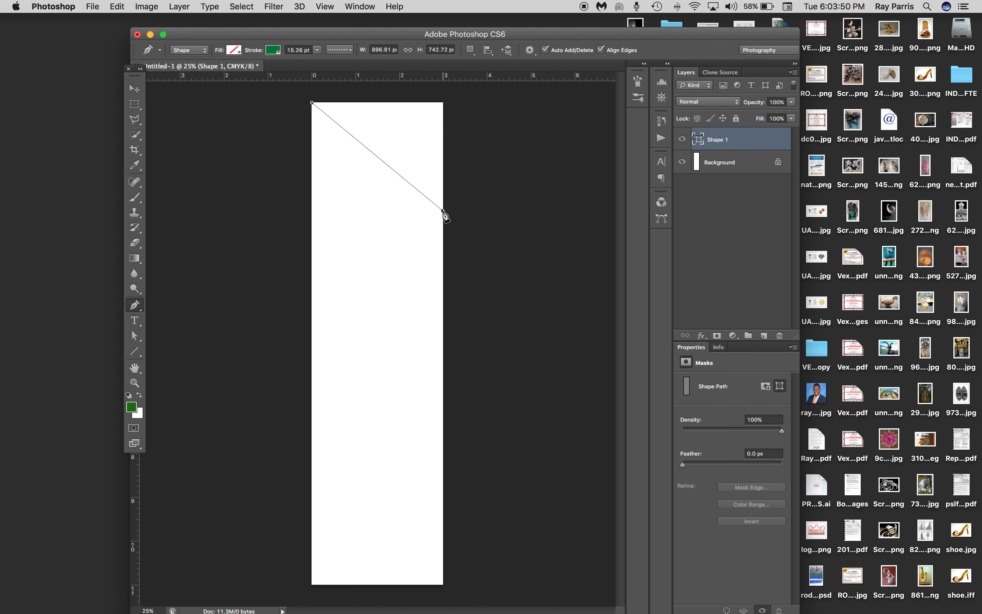
pyautogui.click(444, 103)
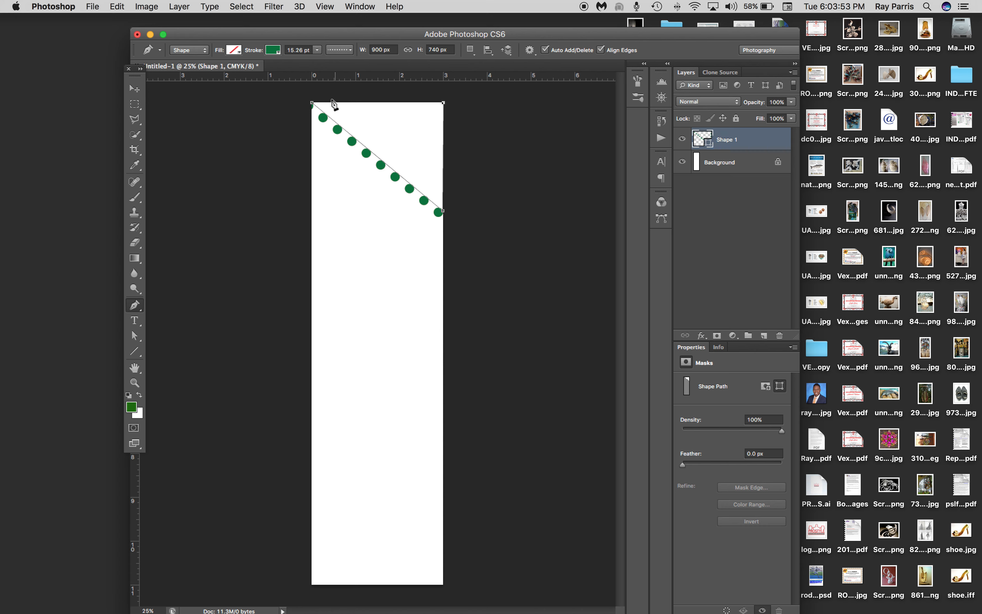
pyautogui.click(312, 103)
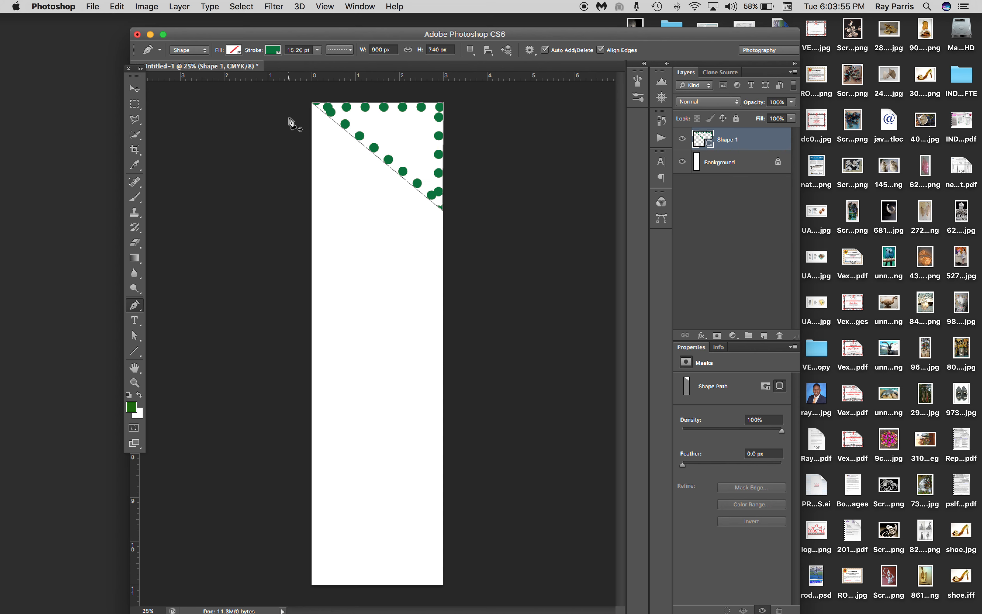
# Fill the triangle with solid green and remove its stroke
pyautogui.click(238, 50)
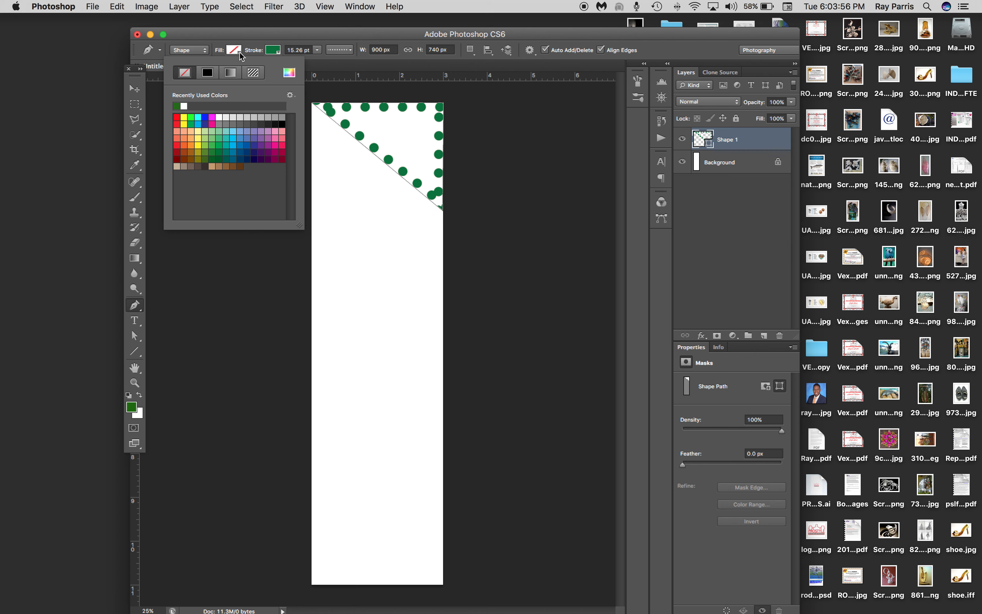
pyautogui.click(191, 123)
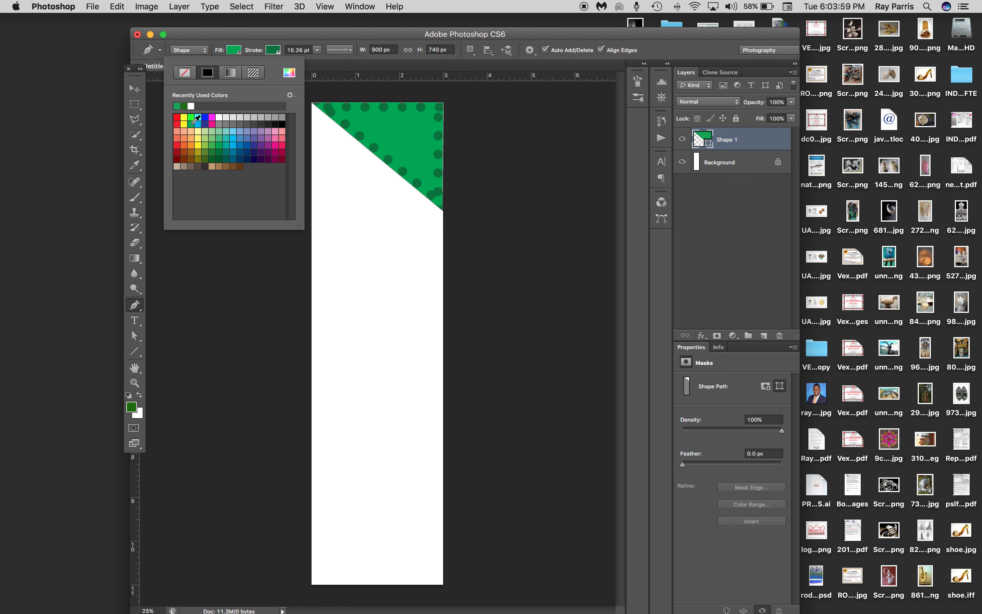
pyautogui.click(278, 53)
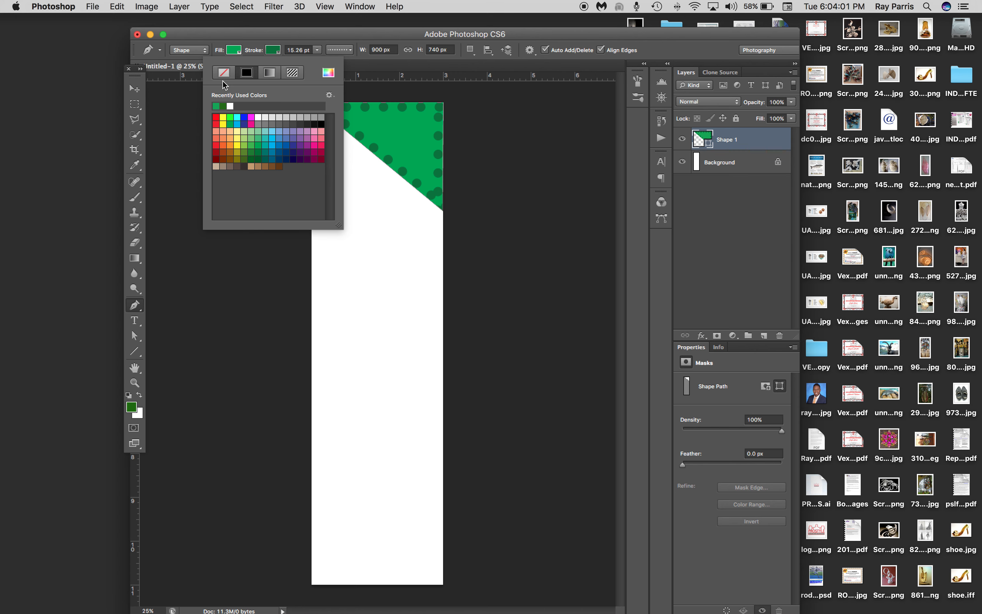
pyautogui.click(224, 73)
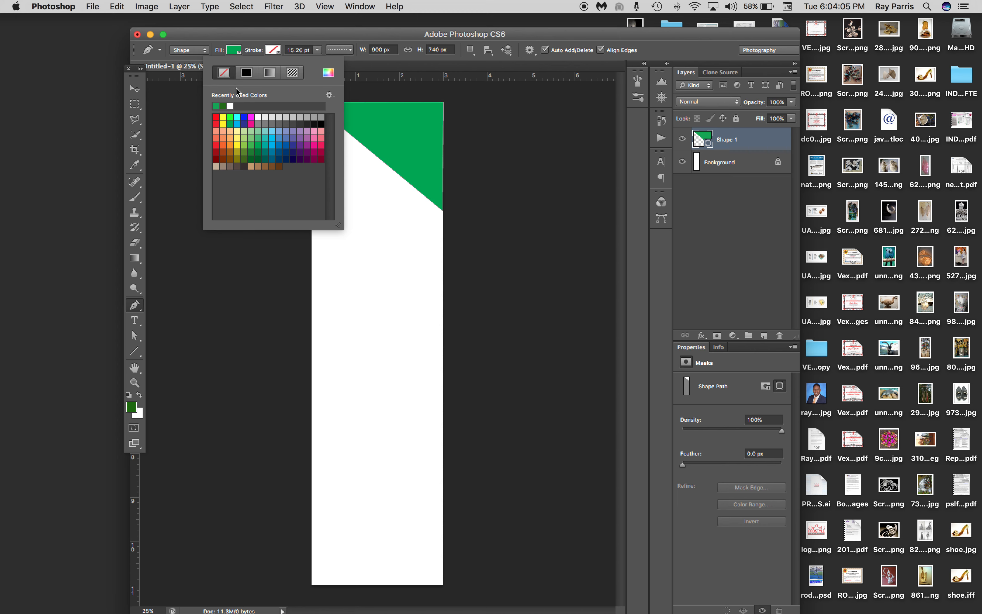
# Select the green triangle with the Move tool and rasterize its Shape 1 layer
pyautogui.click(136, 90)
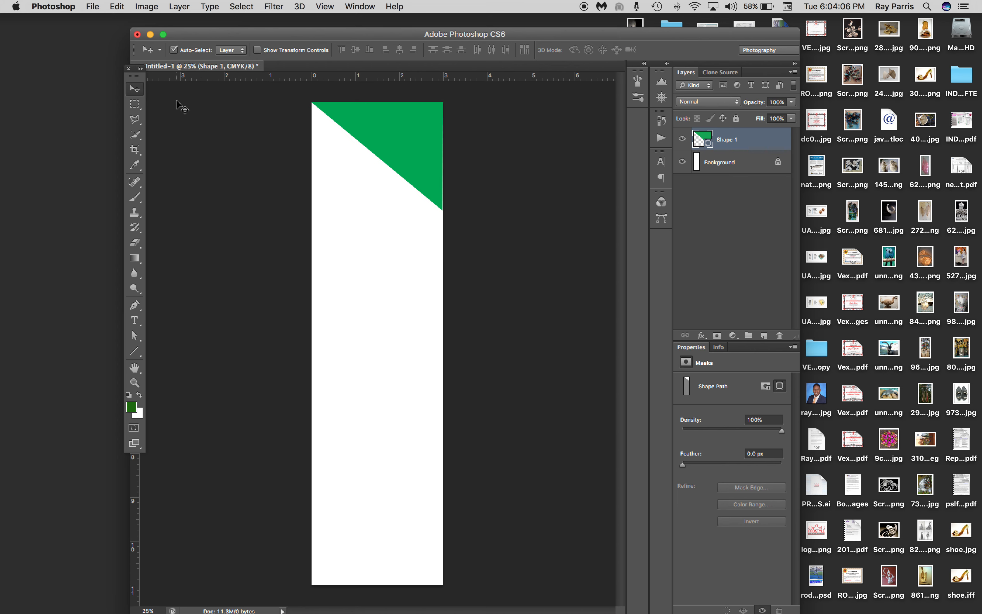
pyautogui.click(410, 136)
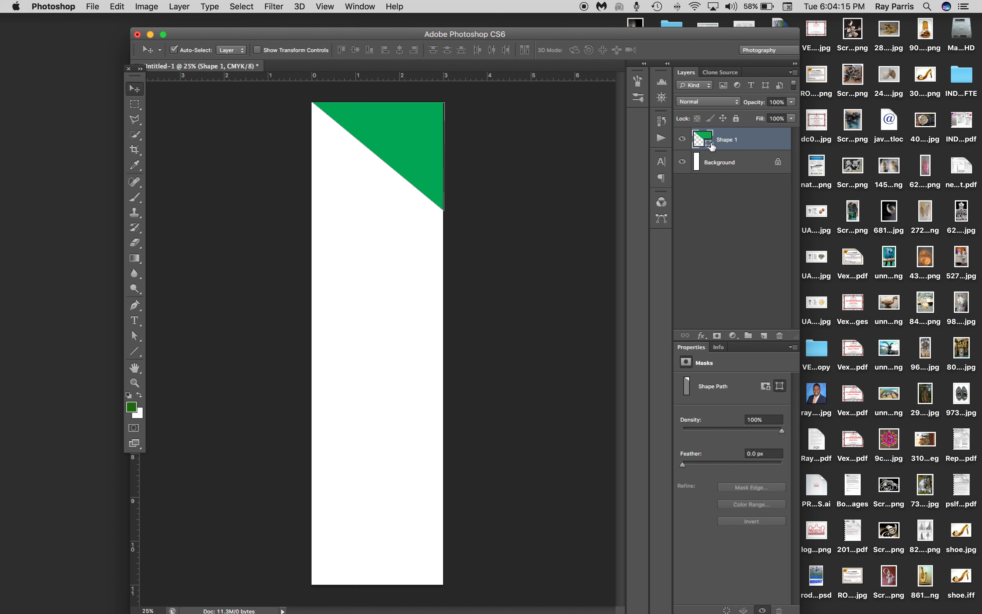
pyautogui.rightClick(749, 139)
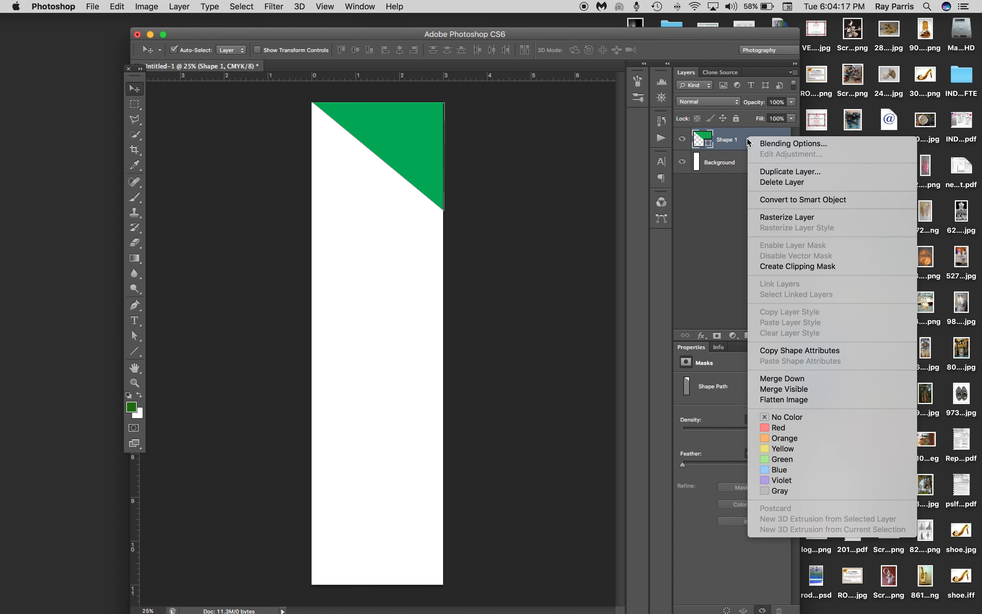
pyautogui.click(785, 217)
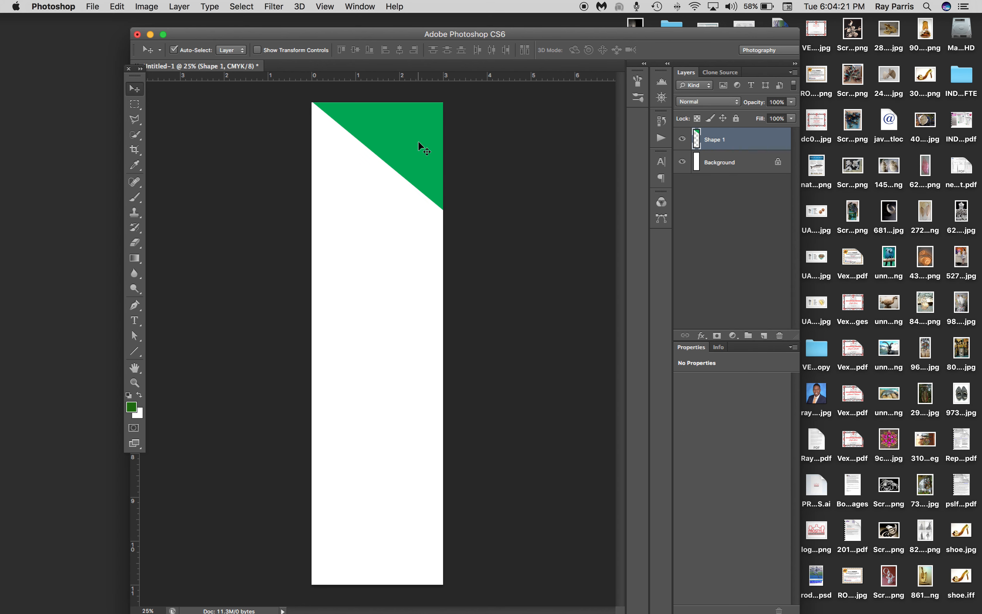
pyautogui.moveTo(410, 139)
pyautogui.mouseDown()
pyautogui.moveTo(403, 189)
pyautogui.moveTo(402, 142)
pyautogui.mouseUp()
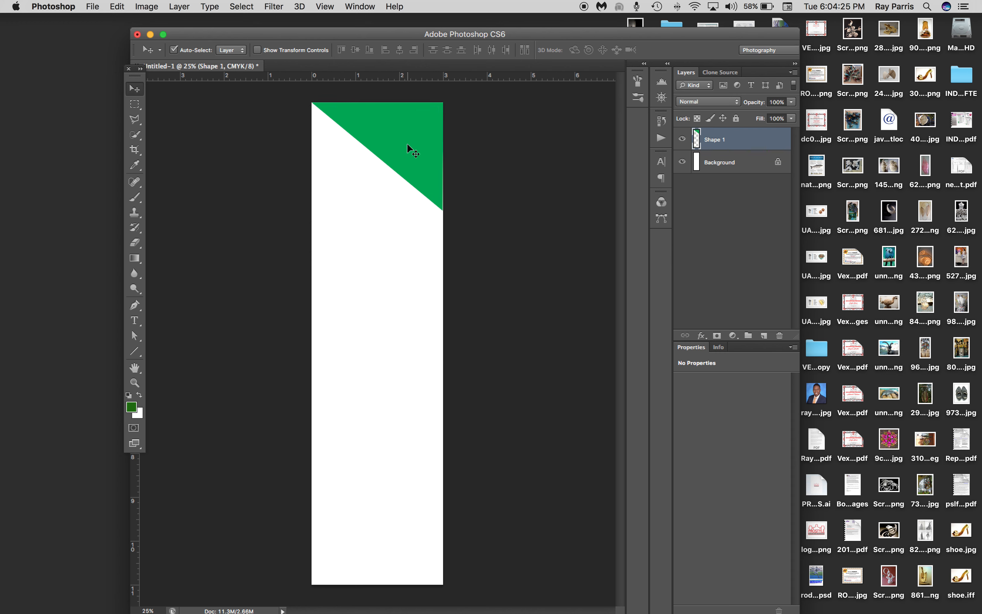
pyautogui.doubleClick(755, 141)
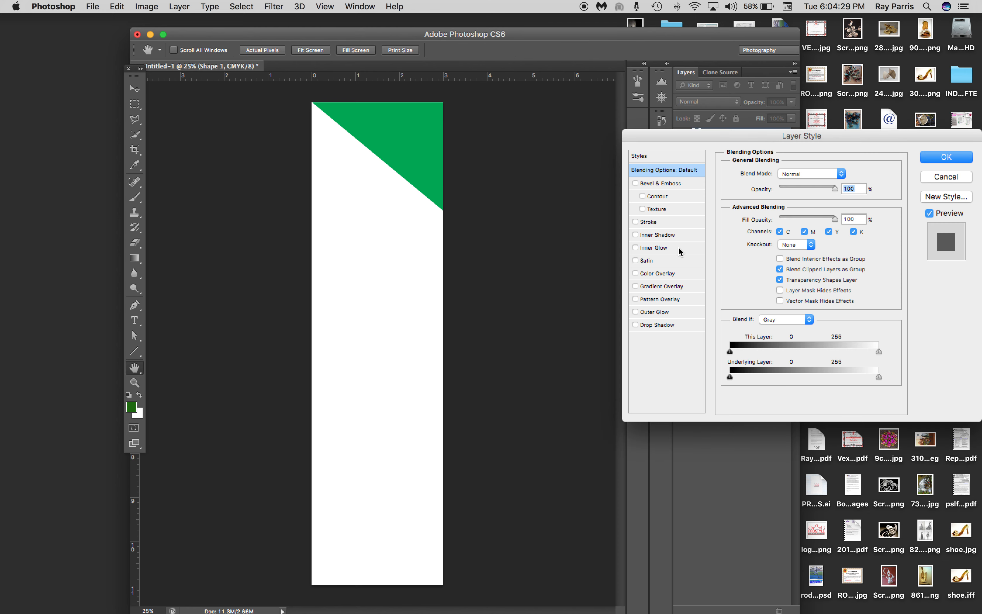
pyautogui.click(954, 179)
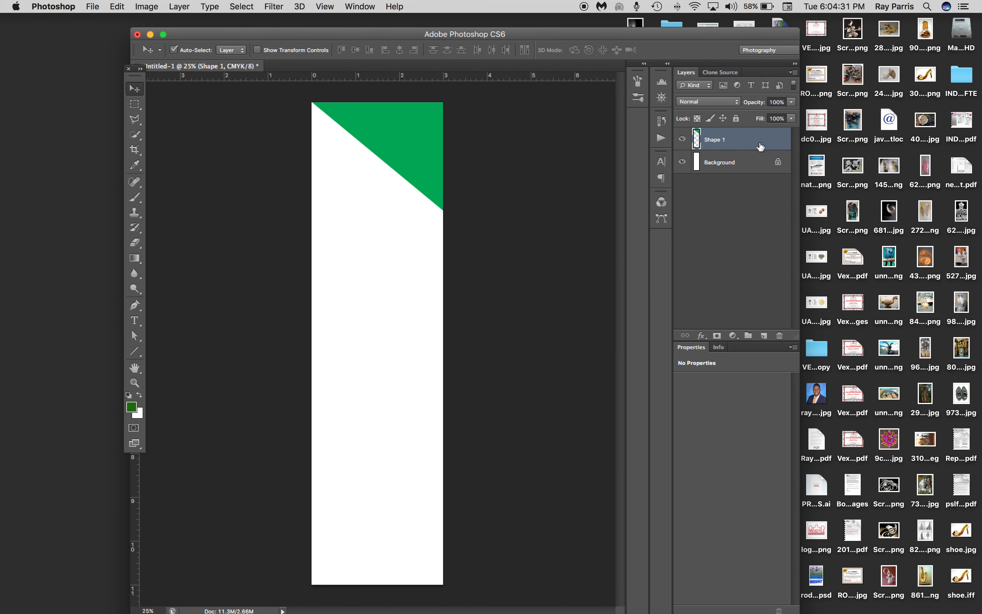
pyautogui.click(180, 7)
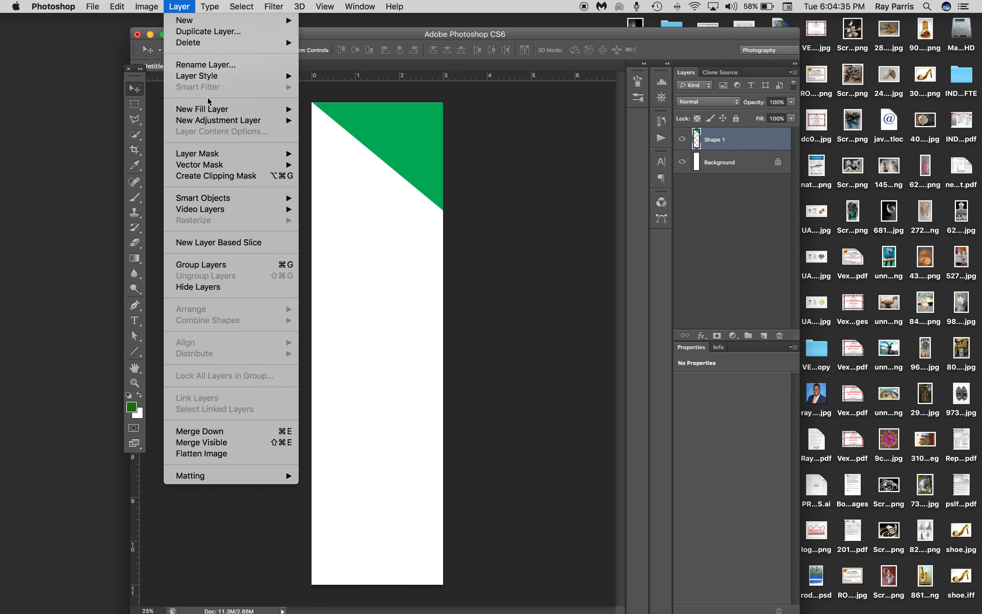
pyautogui.moveTo(206, 78)
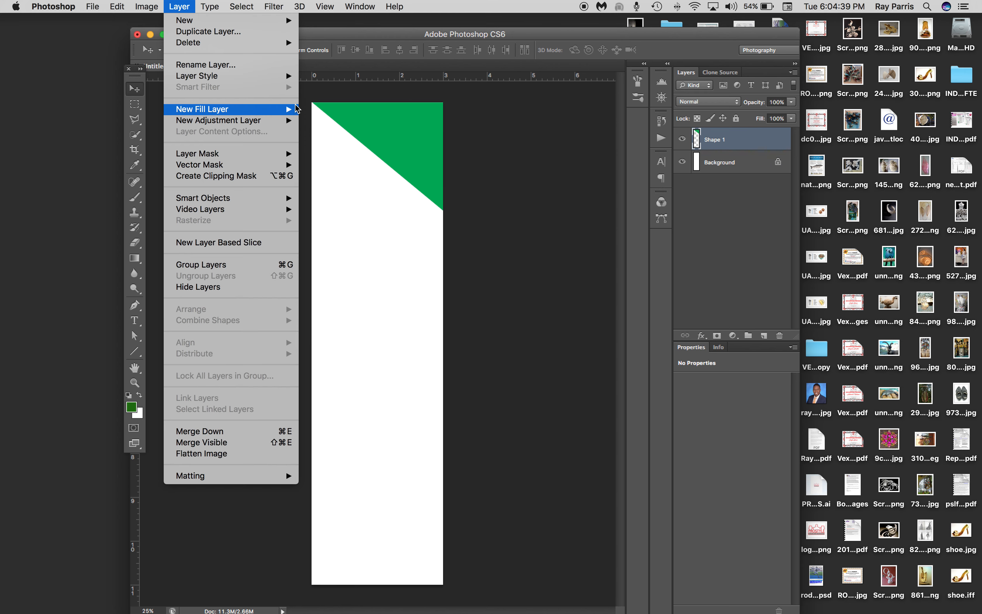
pyautogui.click(763, 142)
# Add a Gradient Overlay to the Shape 1 layer and set the gradient's color stop at location 0% to green 258404
pyautogui.doubleClick(765, 141)
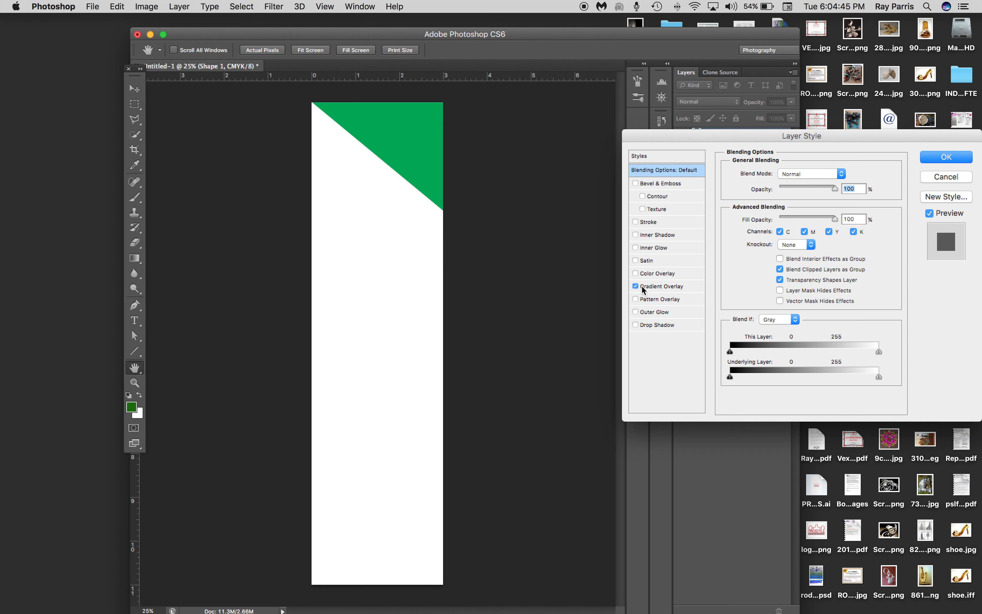
pyautogui.click(661, 286)
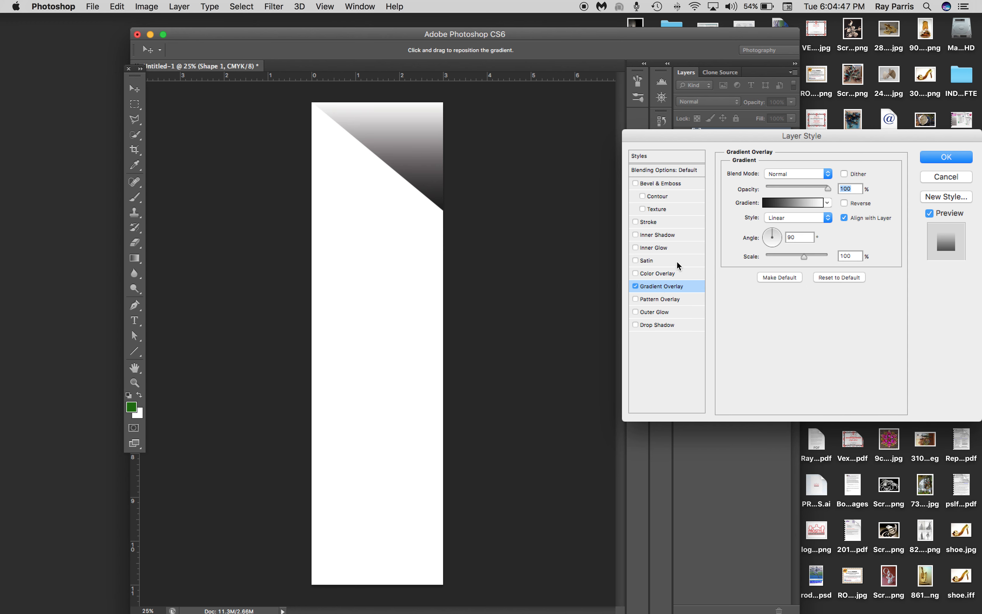
pyautogui.click(795, 205)
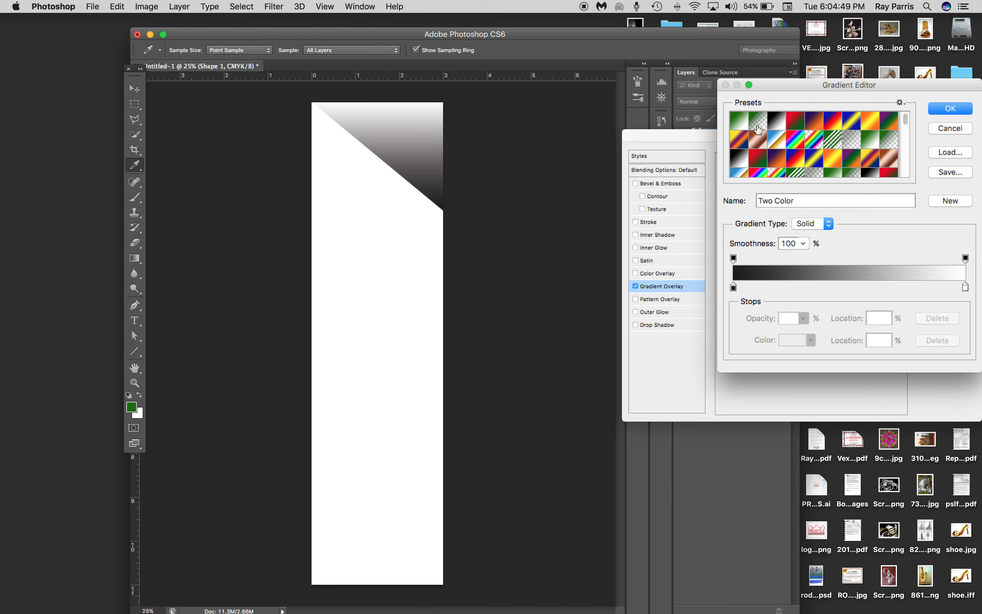
pyautogui.click(733, 287)
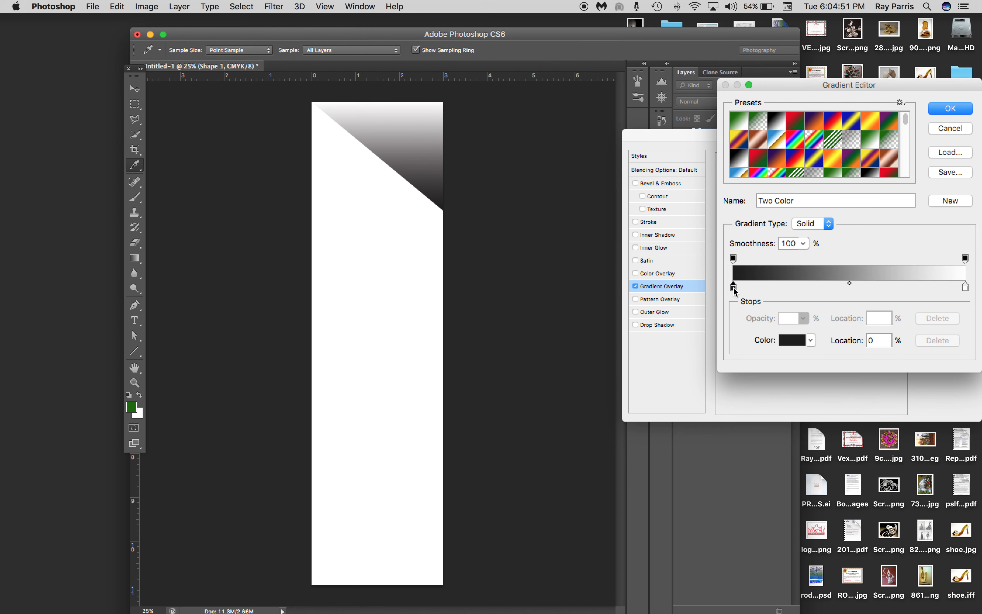
pyautogui.click(796, 341)
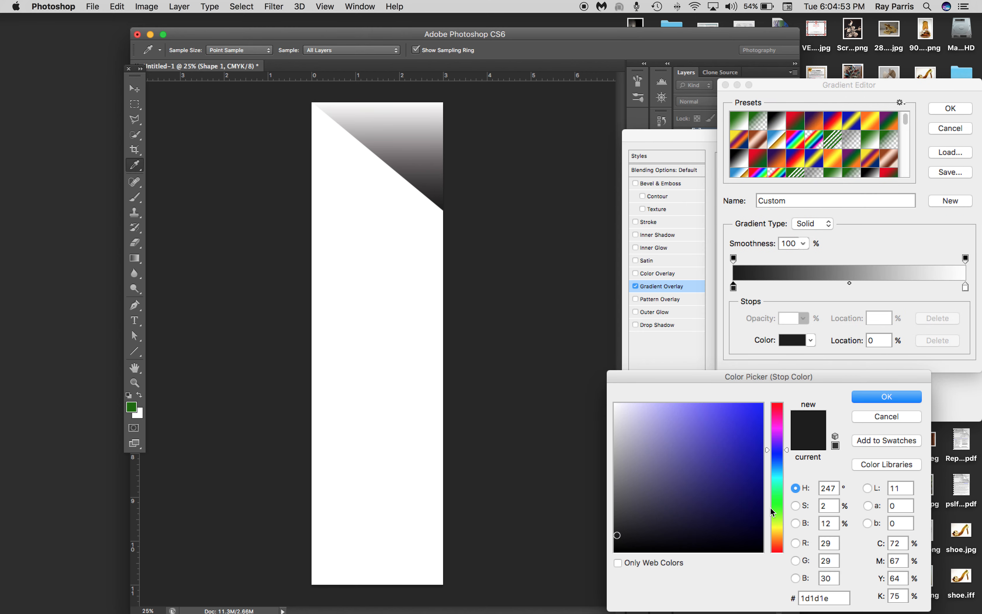
pyautogui.click(779, 511)
pyautogui.click(755, 499)
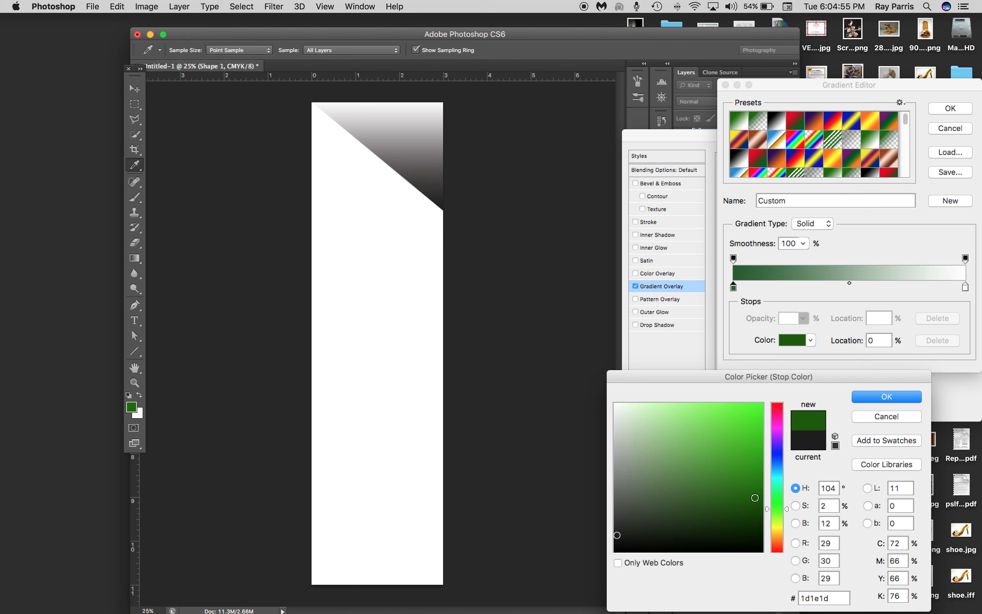
pyautogui.click(754, 488)
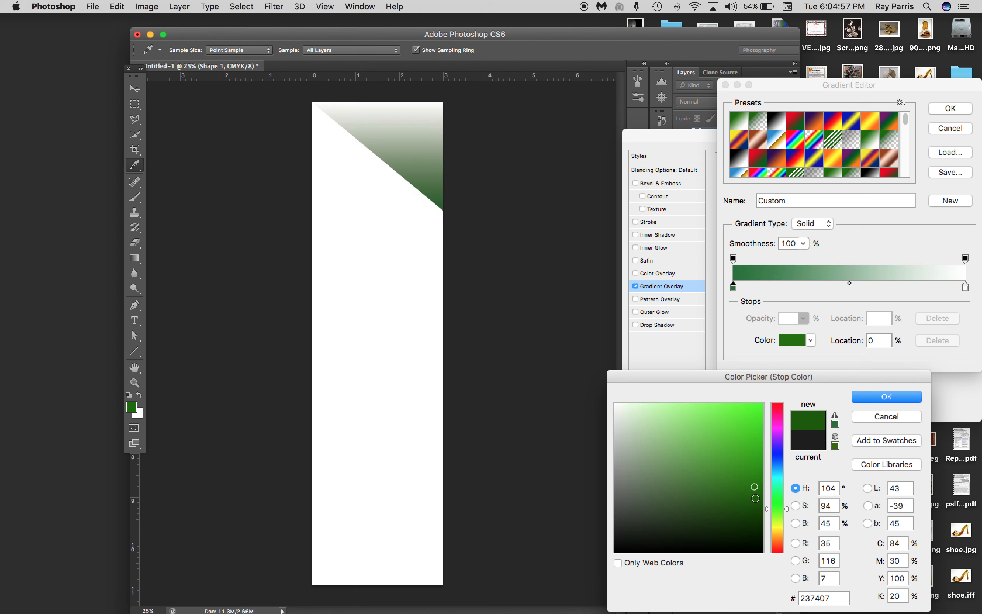
pyautogui.moveTo(755, 483); pyautogui.dragTo(759, 476)
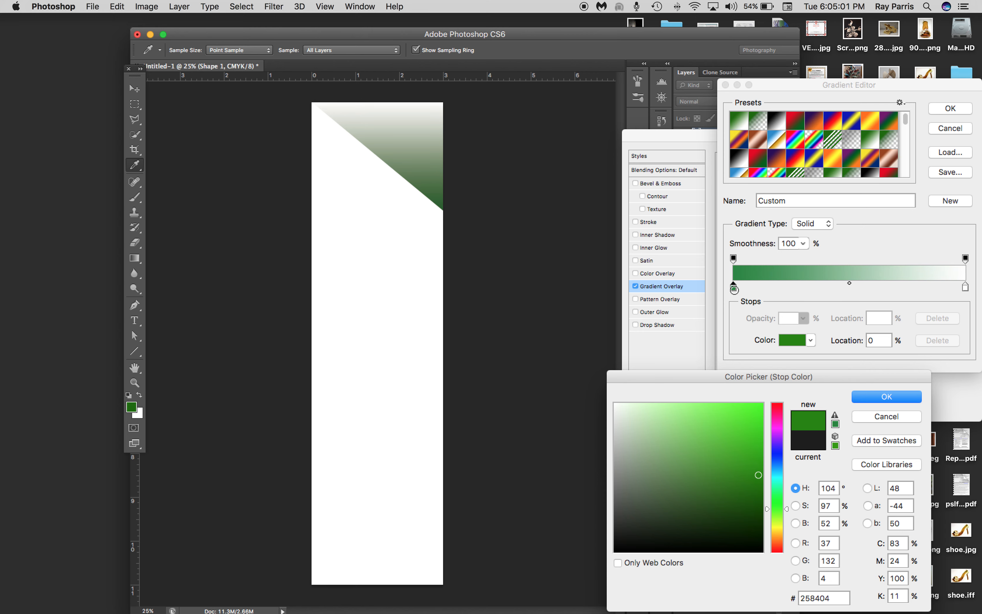
pyautogui.press('Return')
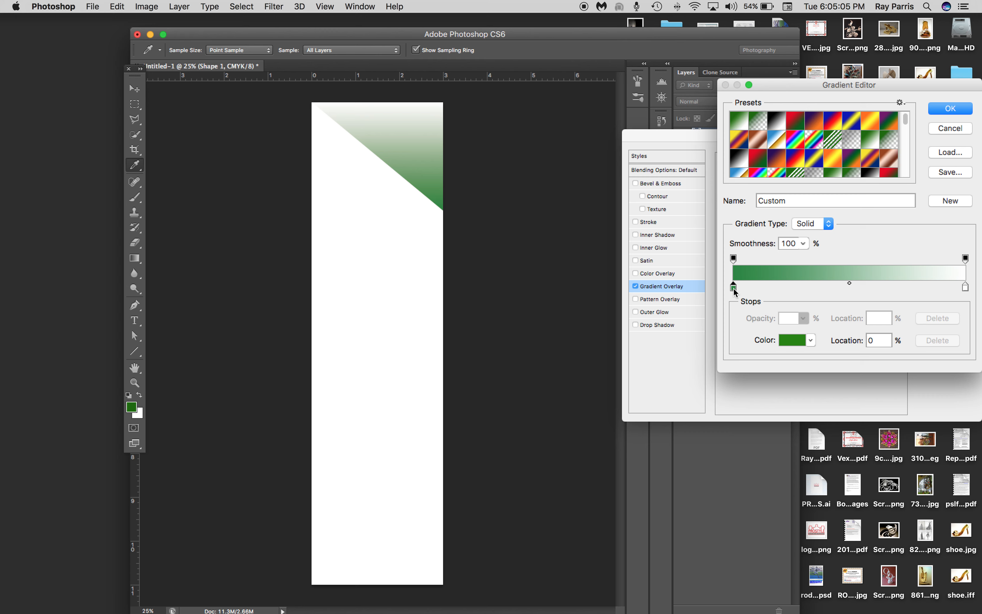
# Add a light green 92d71b color stop at location 56% of the overlay gradient and accept the gradient
pyautogui.keyDown('alt'); pyautogui.moveTo(734, 288); pyautogui.dragTo(815, 286); pyautogui.keyUp('alt')
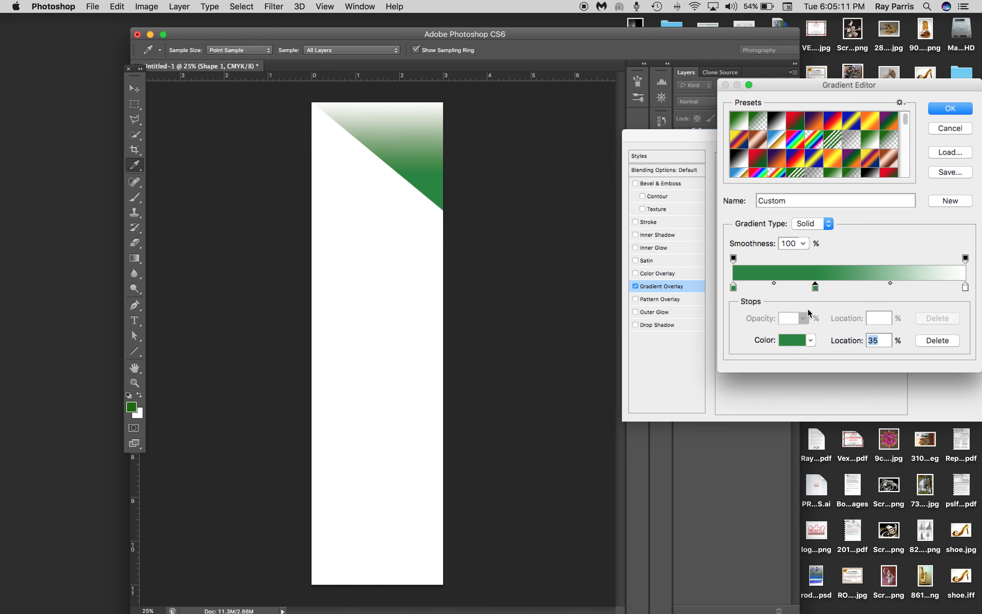
pyautogui.click(791, 340)
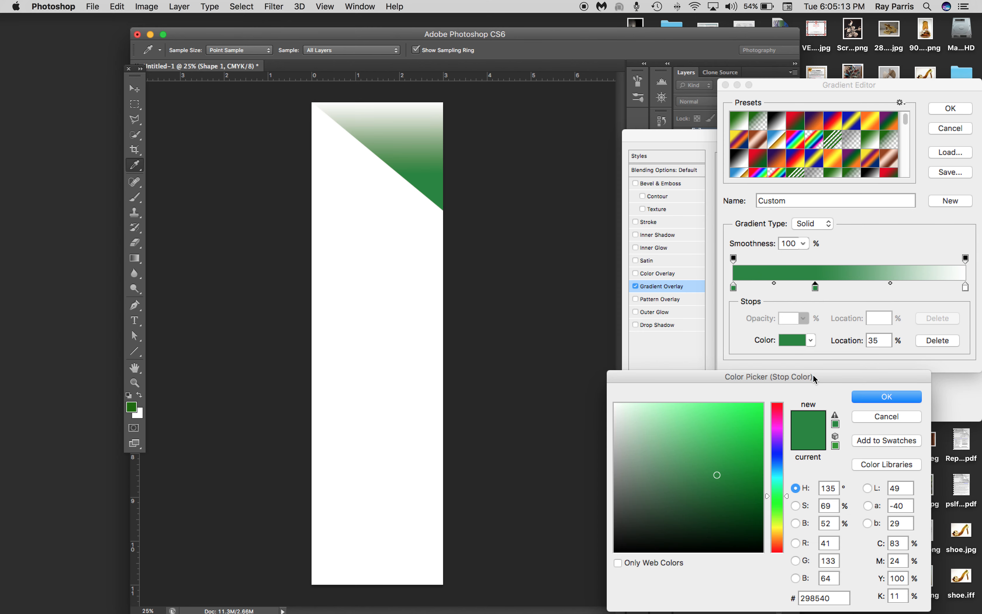
pyautogui.moveTo(781, 500); pyautogui.dragTo(779, 518)
pyautogui.click(744, 424)
pyautogui.moveTo(745, 423); pyautogui.dragTo(743, 414)
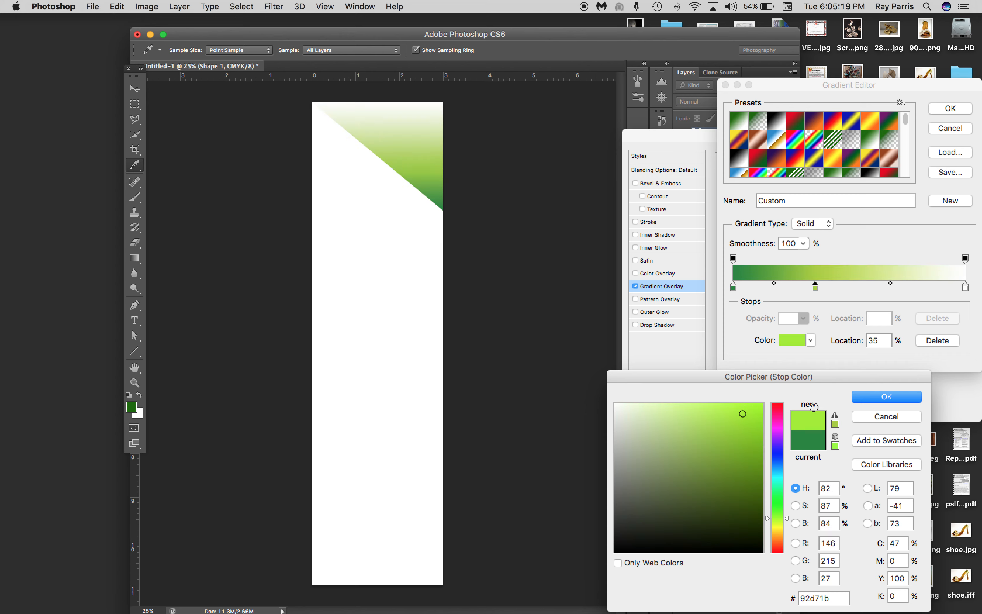
pyautogui.click(886, 400)
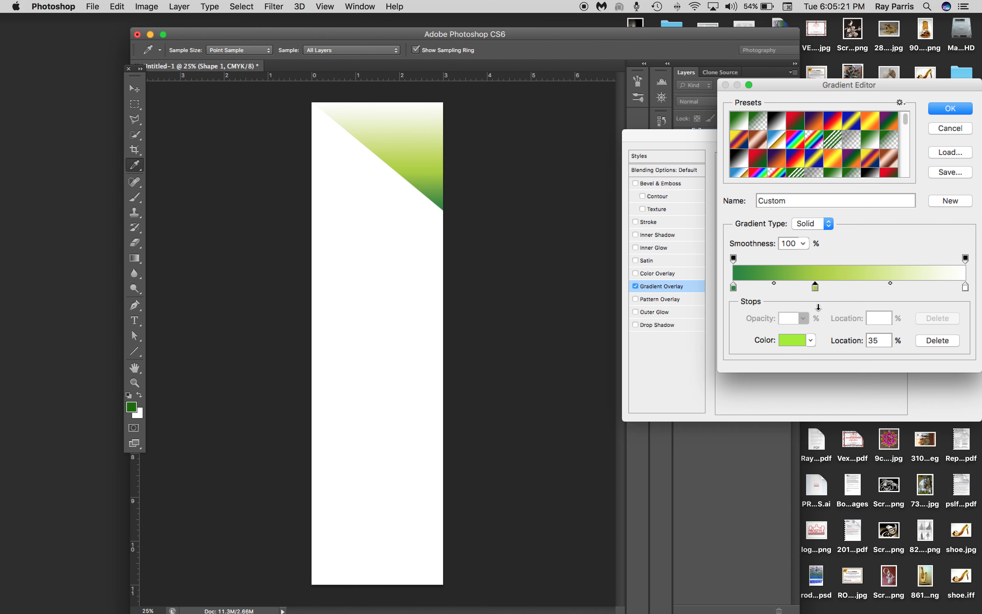
pyautogui.moveTo(815, 288); pyautogui.dragTo(862, 288)
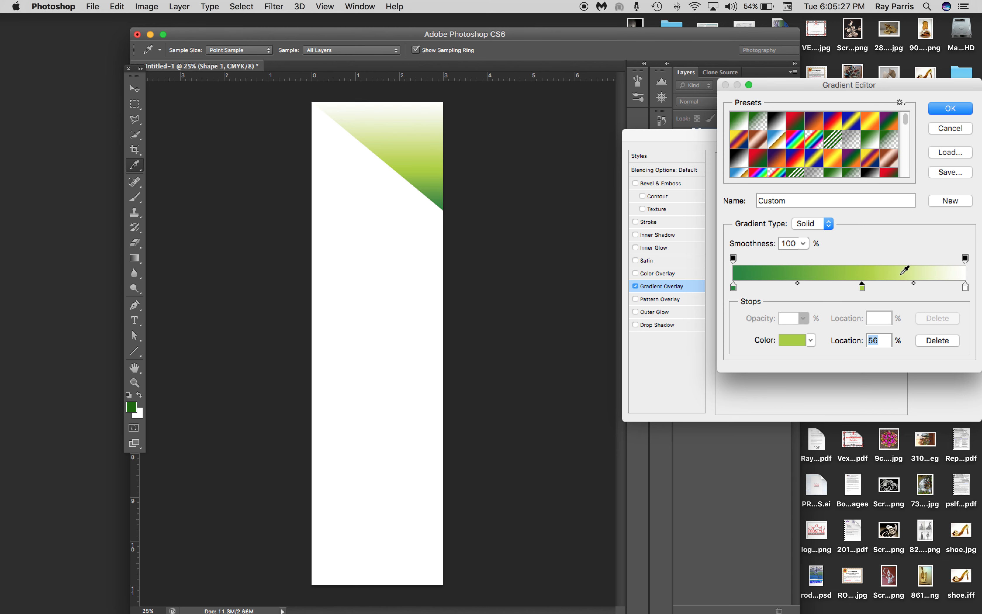
pyautogui.click(958, 112)
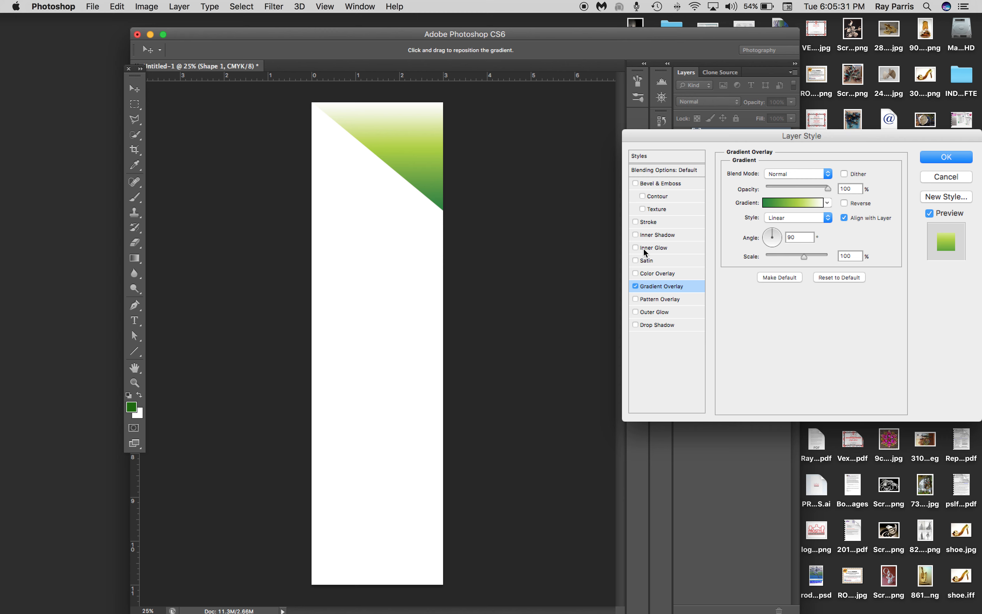
# Try an Inner Bevel on the triangle with depth 511%, size 27 px and soften 9 px
pyautogui.click(636, 184)
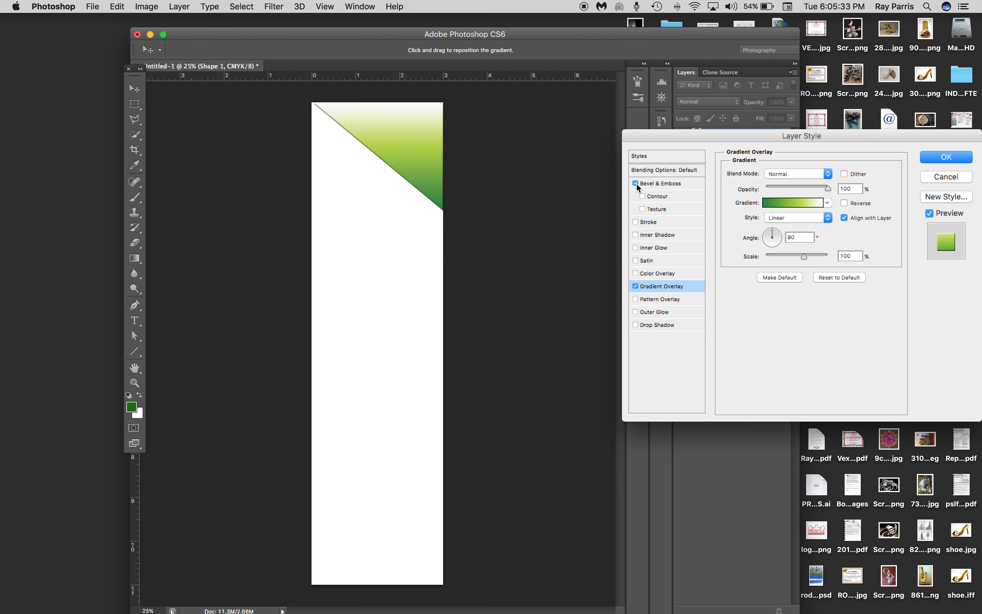
pyautogui.click(667, 185)
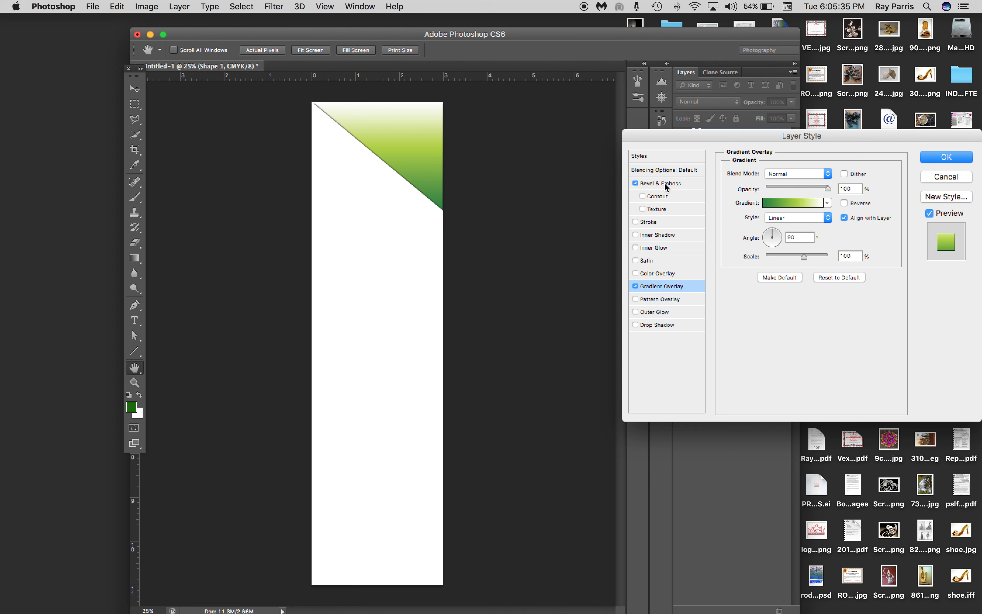
pyautogui.moveTo(779, 207); pyautogui.dragTo(790, 207)
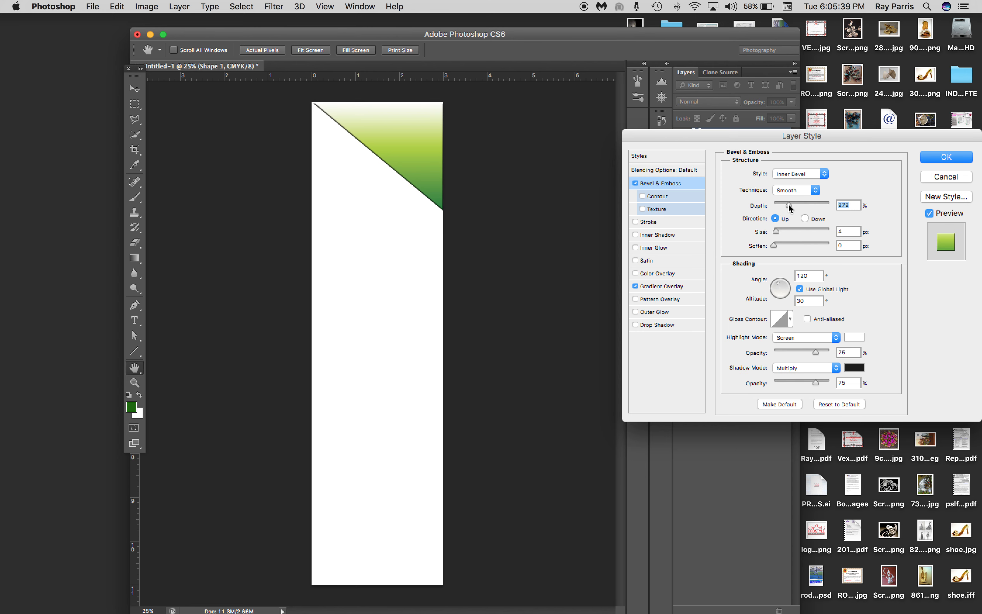
pyautogui.moveTo(780, 232)
pyautogui.mouseDown()
pyautogui.moveTo(789, 230)
pyautogui.moveTo(789, 244)
pyautogui.mouseUp()
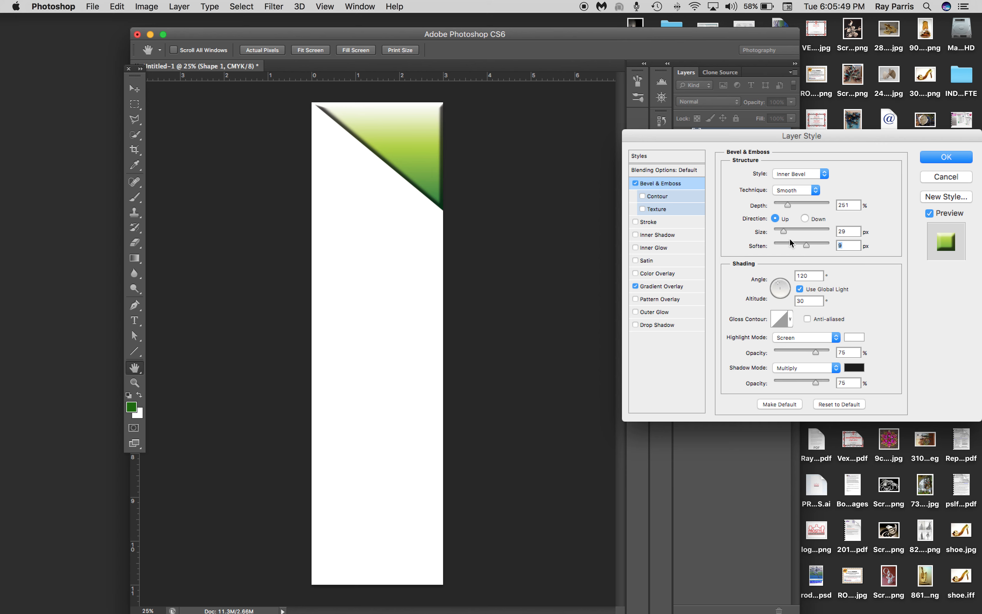
pyautogui.moveTo(785, 234); pyautogui.dragTo(797, 234)
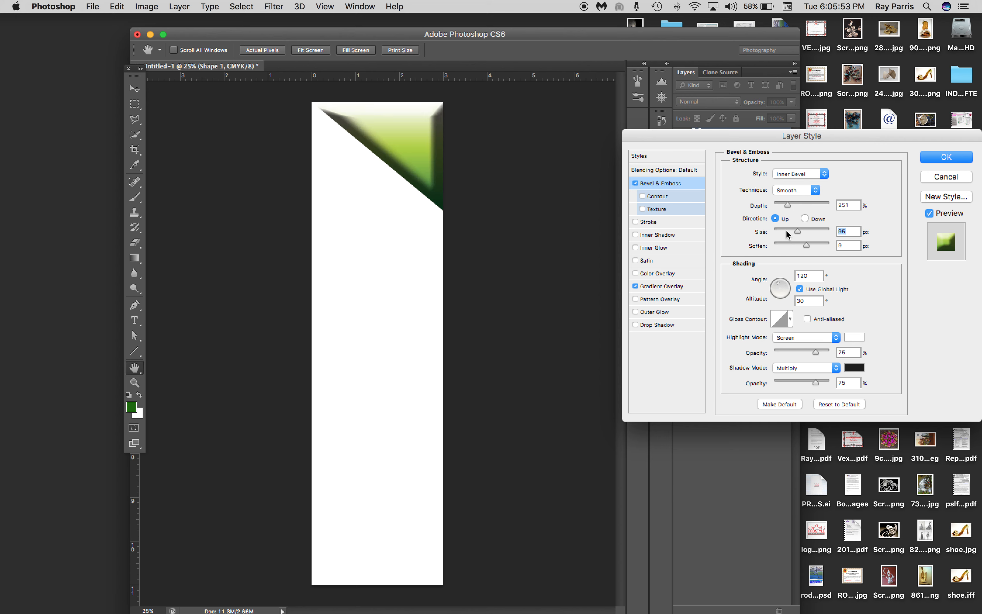
pyautogui.moveTo(786, 231); pyautogui.dragTo(784, 230)
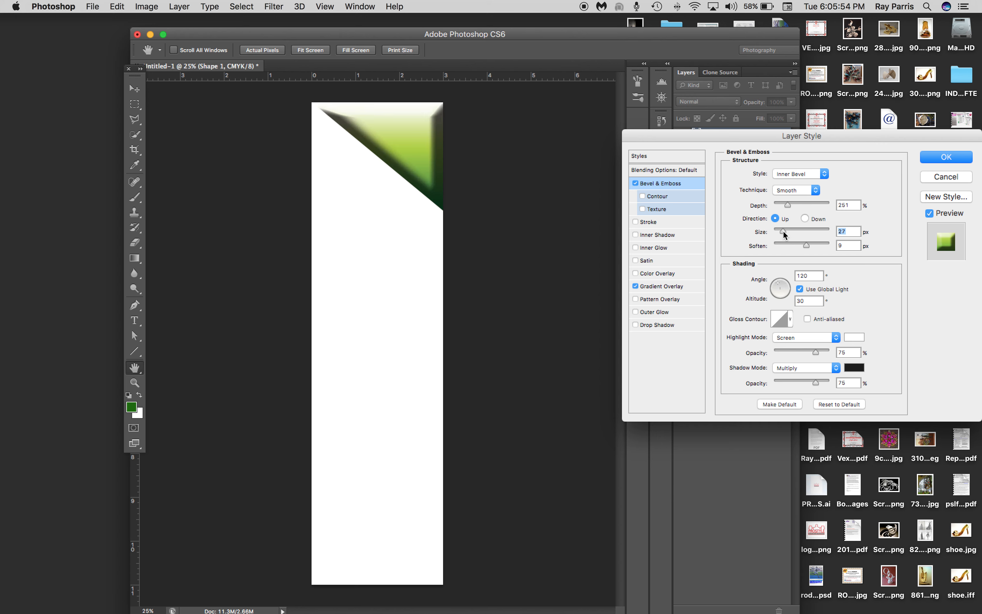
pyautogui.click(796, 203)
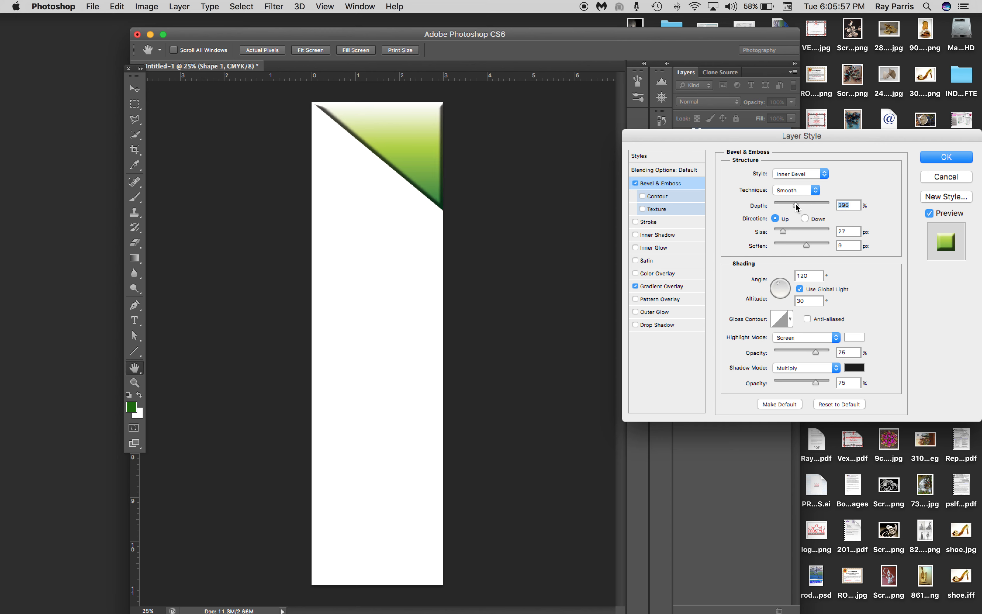
pyautogui.moveTo(801, 204); pyautogui.dragTo(803, 205)
# Try the Emboss, Stroke Emboss and Pillow Emboss styles for the bevel and return to Emboss
pyautogui.click(816, 173)
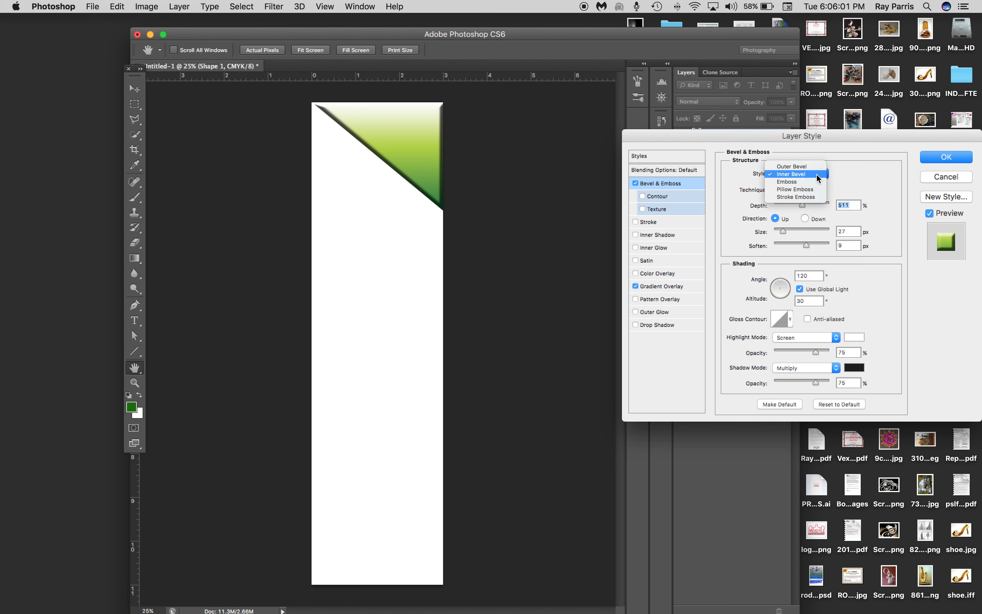
pyautogui.click(800, 182)
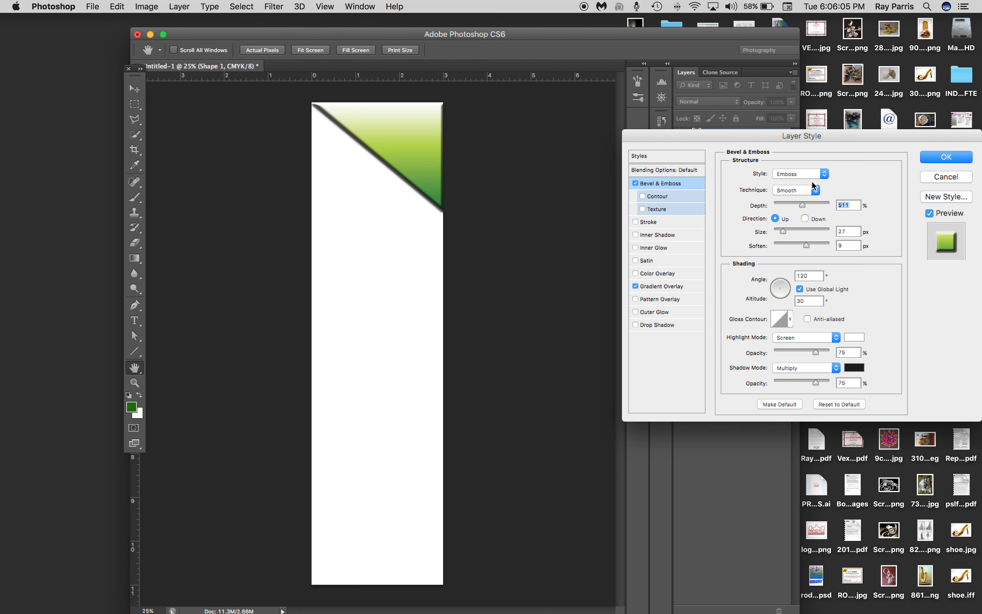
pyautogui.click(815, 171)
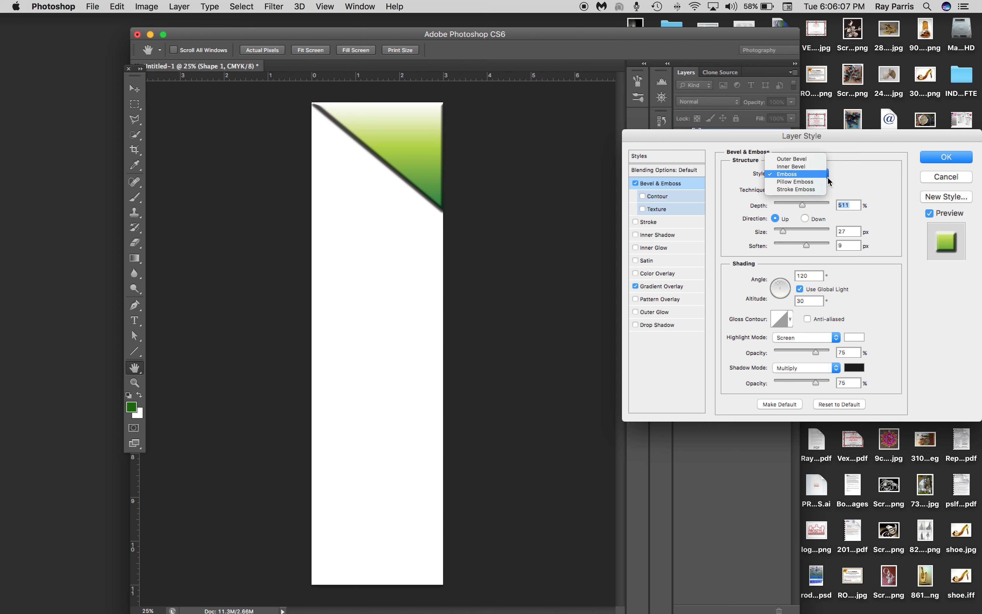
pyautogui.click(840, 170)
pyautogui.click(809, 175)
pyautogui.click(803, 186)
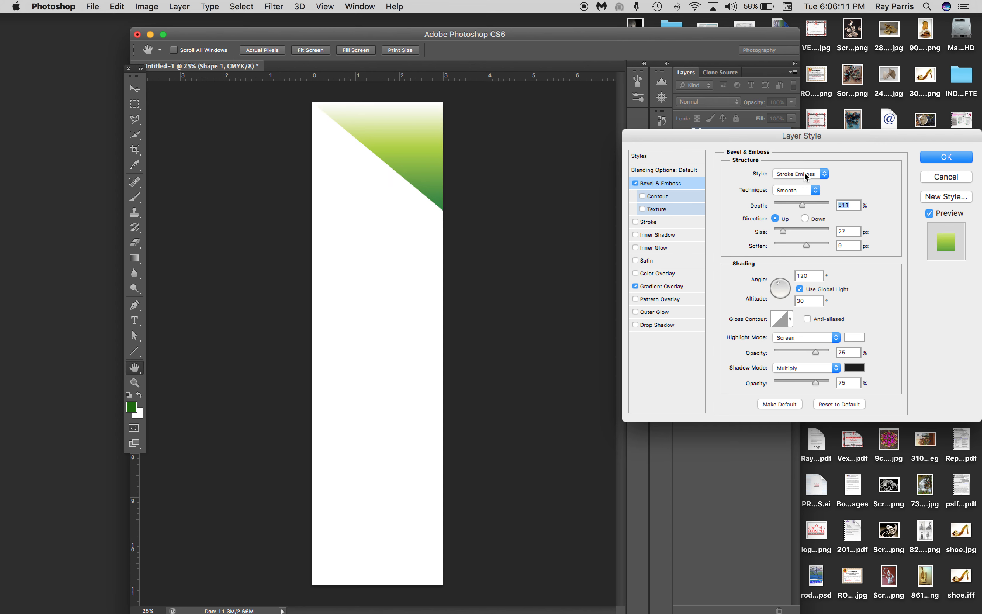
pyautogui.click(805, 175)
pyautogui.click(803, 166)
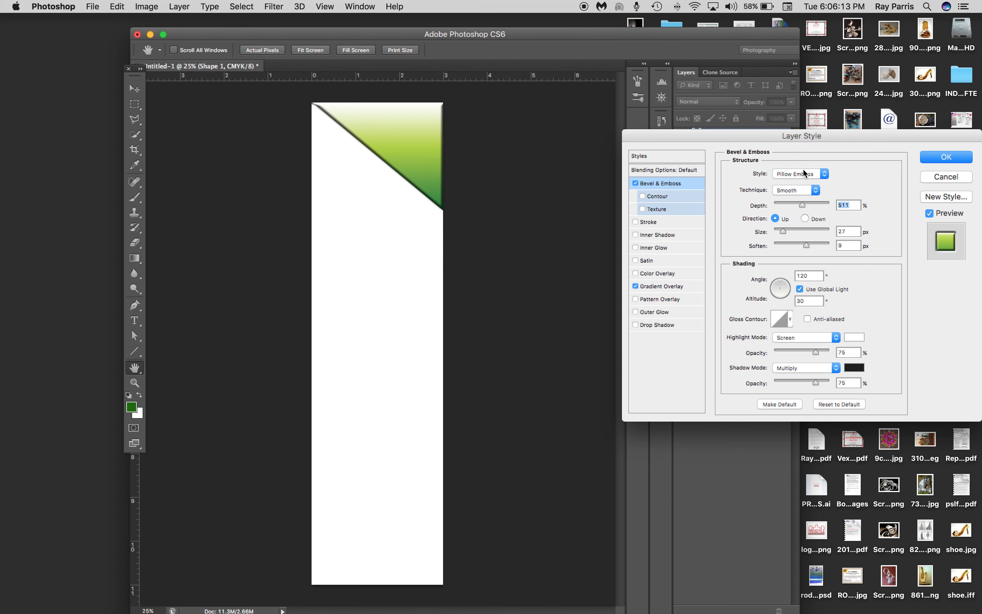
pyautogui.click(801, 170)
pyautogui.click(797, 166)
# Try the emboss with size 125 px, soften 2 px and depth 147%, testing the Down direction before returning to Up
pyautogui.moveTo(785, 231)
pyautogui.mouseDown()
pyautogui.moveTo(814, 246)
pyautogui.moveTo(794, 246)
pyautogui.mouseUp()
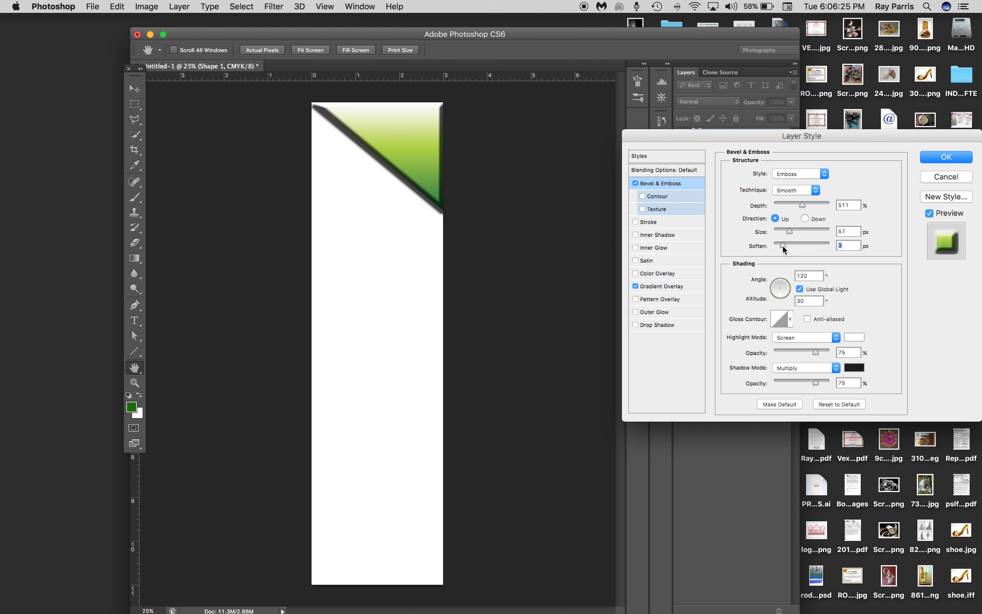
pyautogui.click(804, 229)
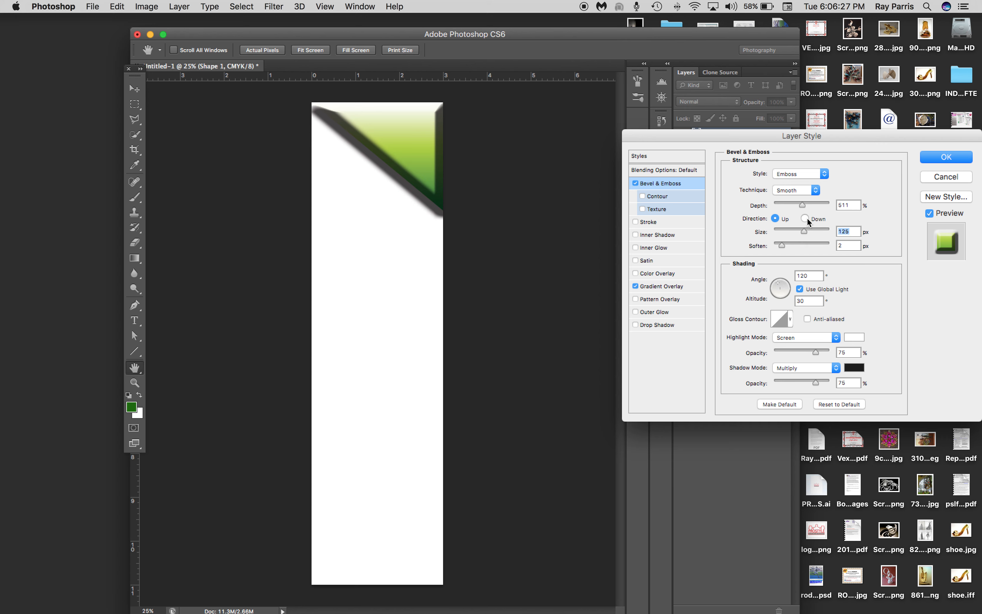
pyautogui.click(806, 218)
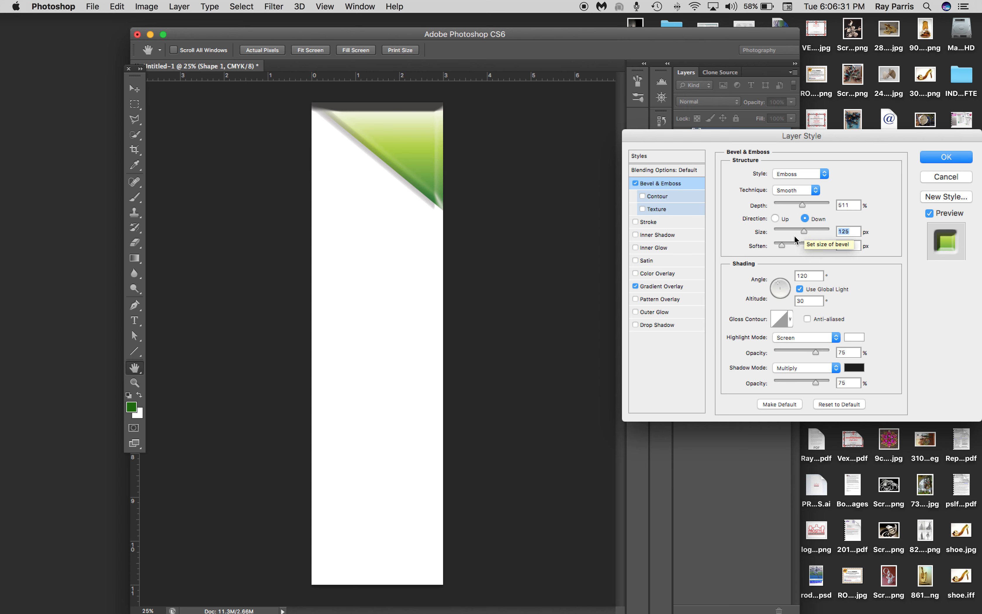
pyautogui.click(789, 205)
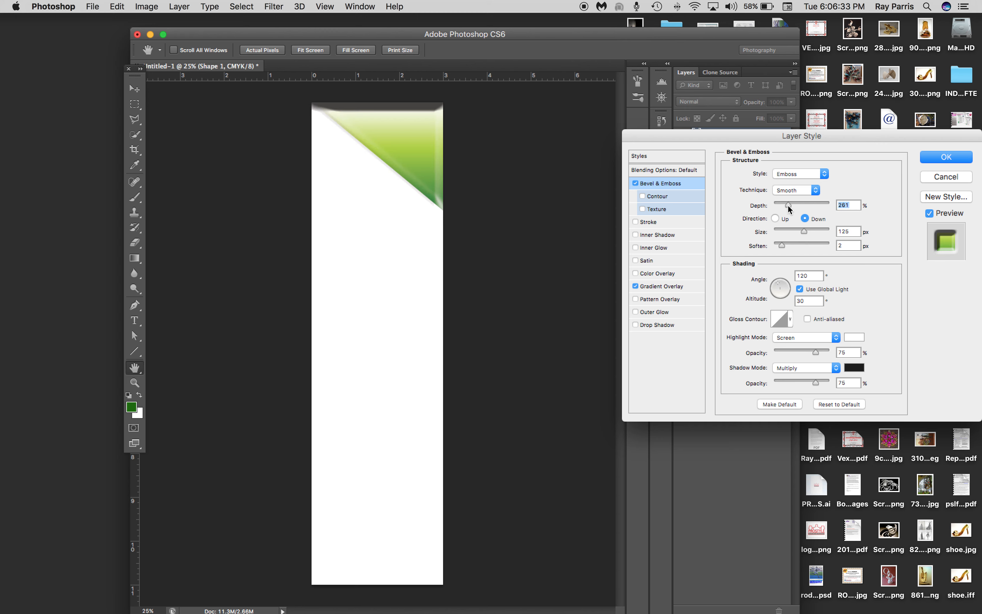
pyautogui.moveTo(794, 205); pyautogui.dragTo(783, 210)
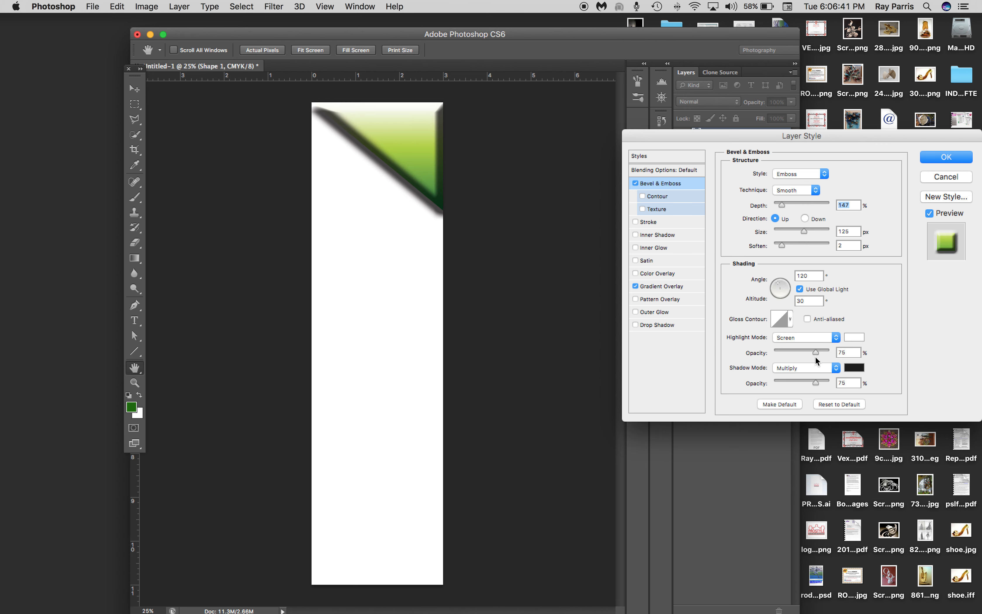
# Try the Lighten highlight mode at 81% opacity for the emboss
pyautogui.click(825, 340)
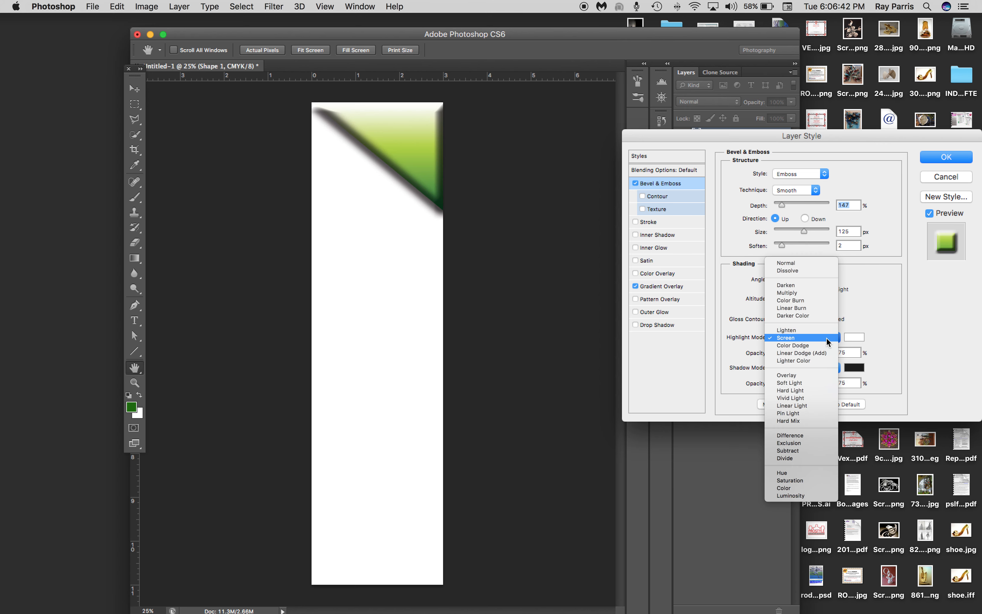
pyautogui.click(812, 330)
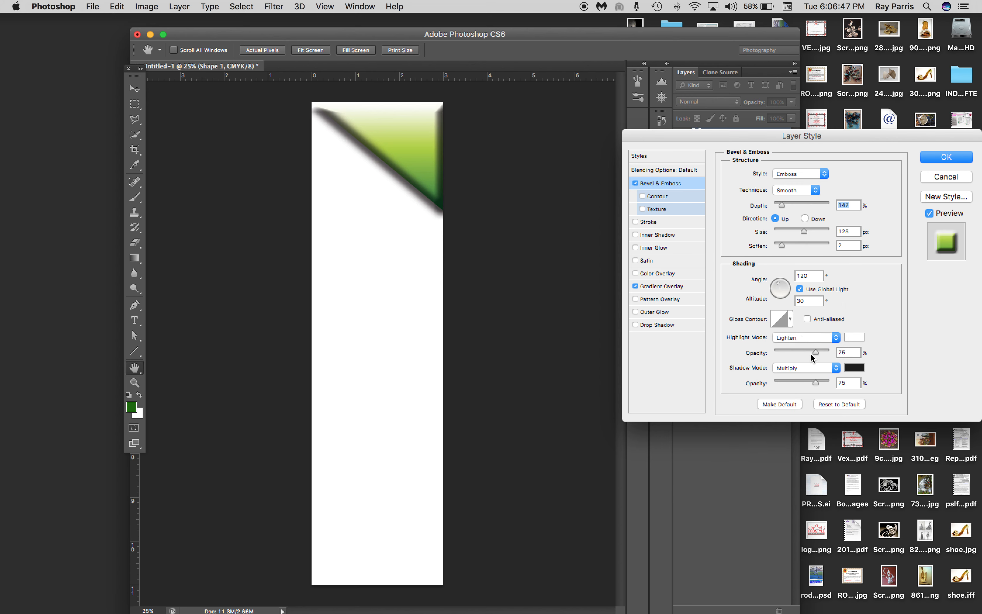
pyautogui.moveTo(816, 351)
pyautogui.mouseDown()
pyautogui.moveTo(804, 352)
pyautogui.moveTo(820, 352)
pyautogui.mouseUp()
# Try several gloss contour presets on the emboss and return to the straight diagonal contour
pyautogui.click(790, 321)
pyautogui.click(867, 295)
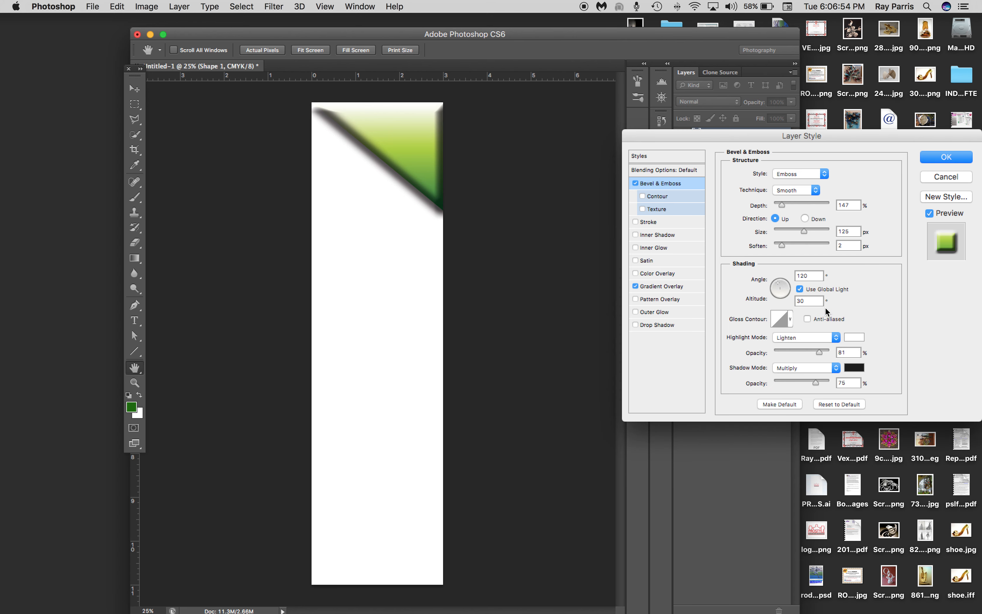
pyautogui.click(790, 320)
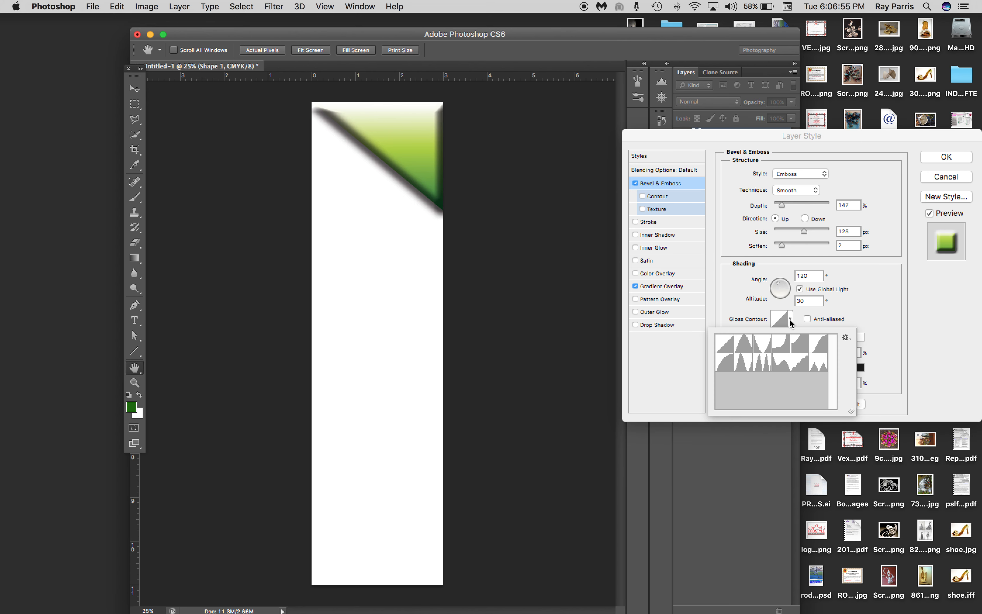
pyautogui.click(730, 361)
pyautogui.click(729, 344)
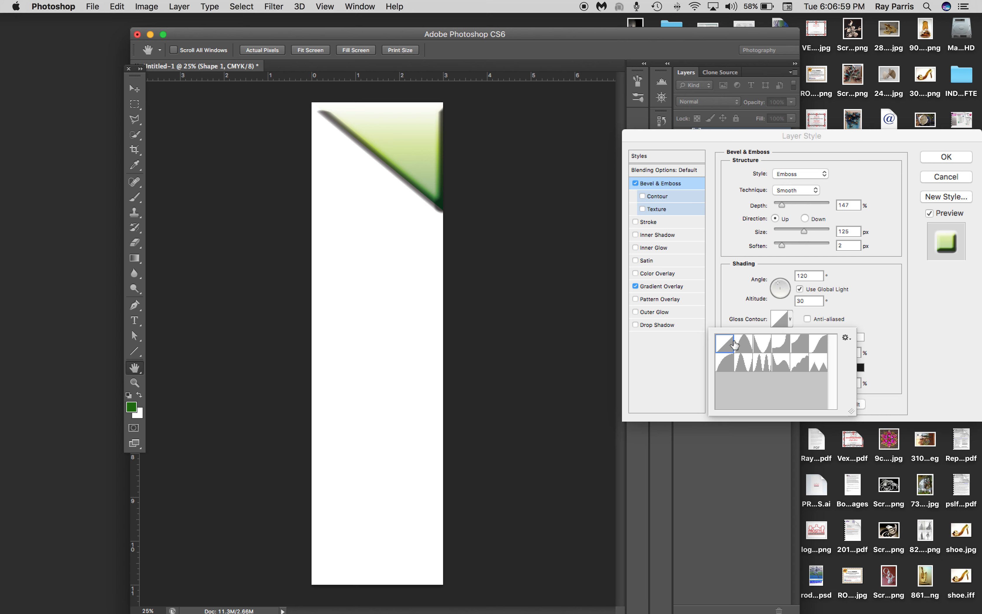
pyautogui.click(759, 348)
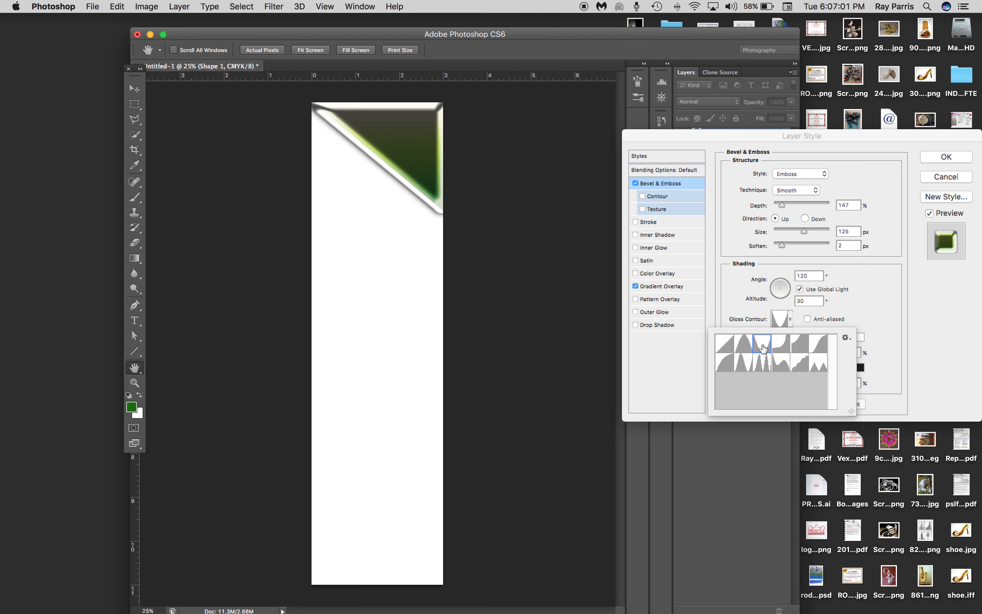
pyautogui.click(788, 351)
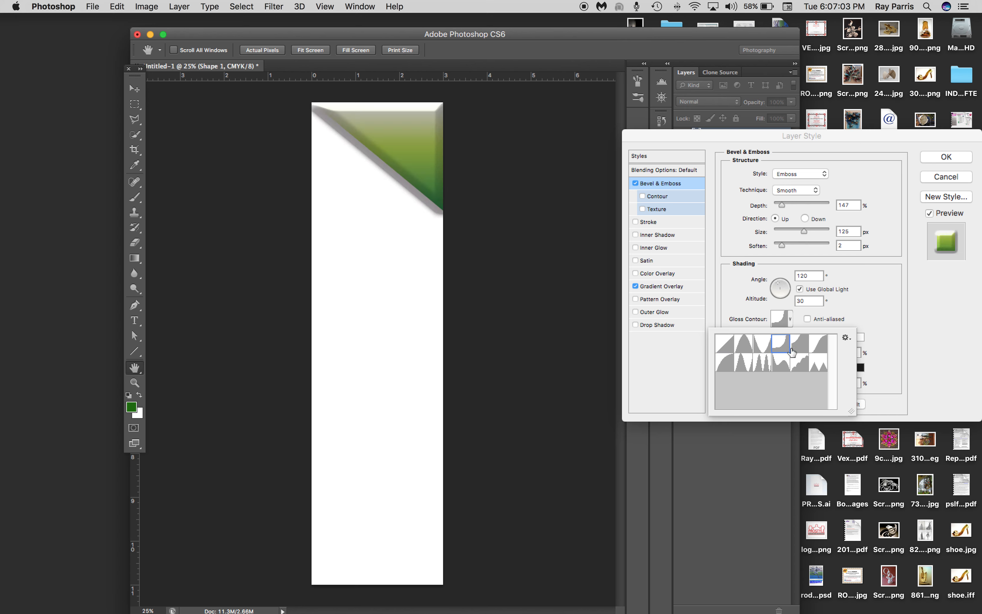
pyautogui.click(819, 352)
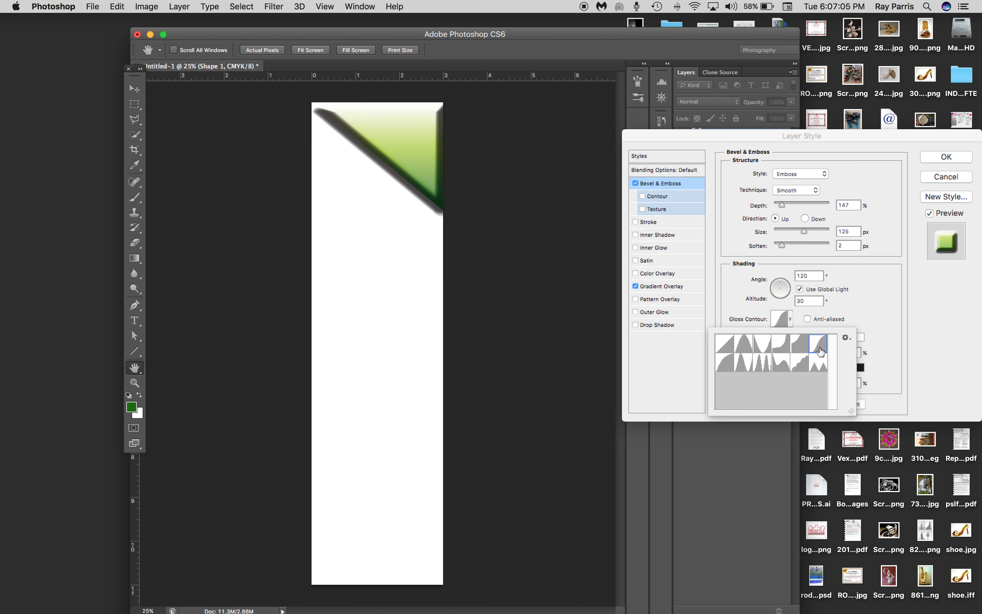
pyautogui.click(781, 363)
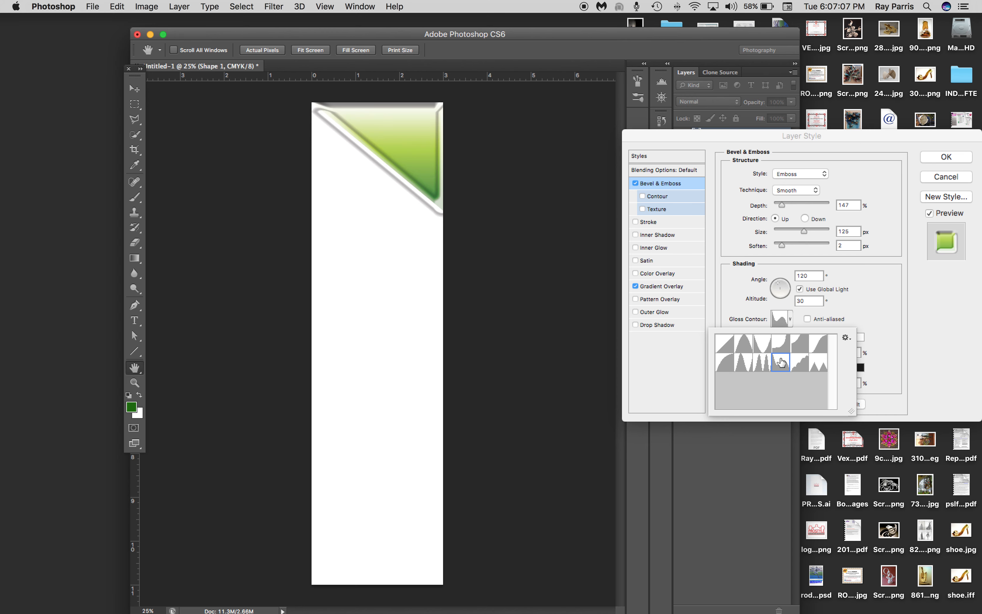
pyautogui.click(748, 353)
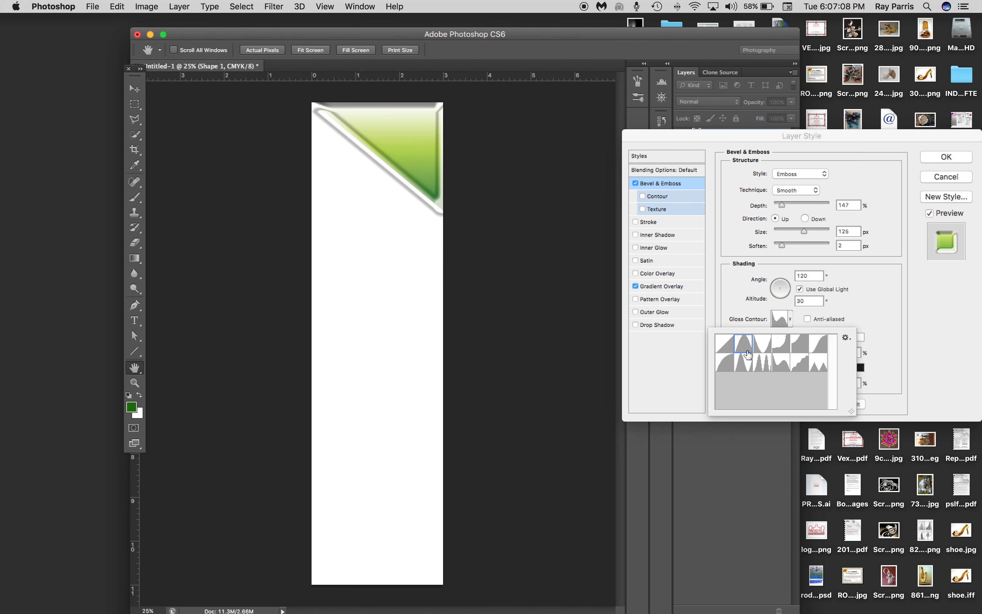
pyautogui.click(726, 349)
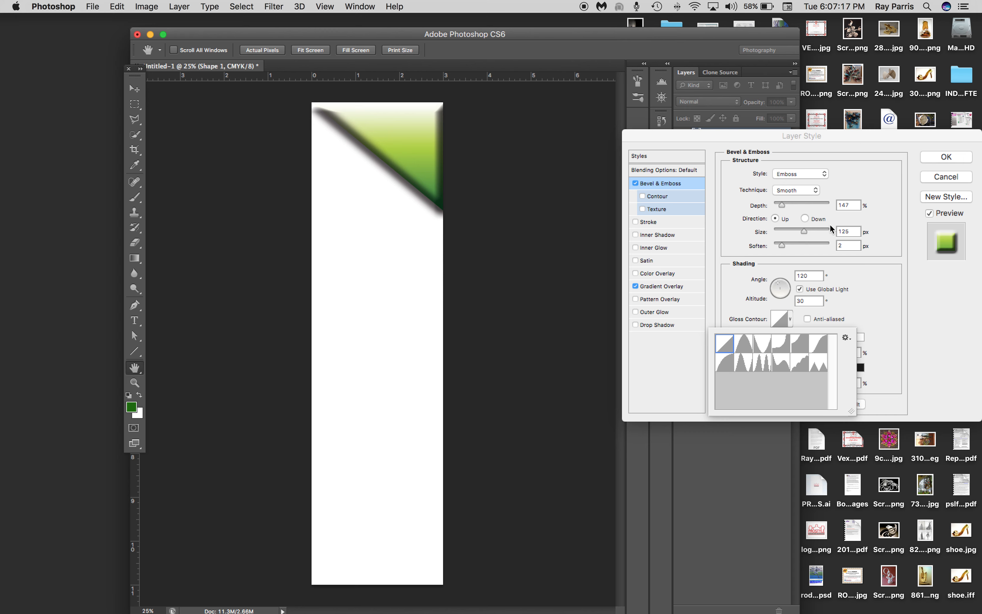
# Turn off Bevel & Emboss and apply the layer style with only the Gradient Overlay
pyautogui.click(639, 192)
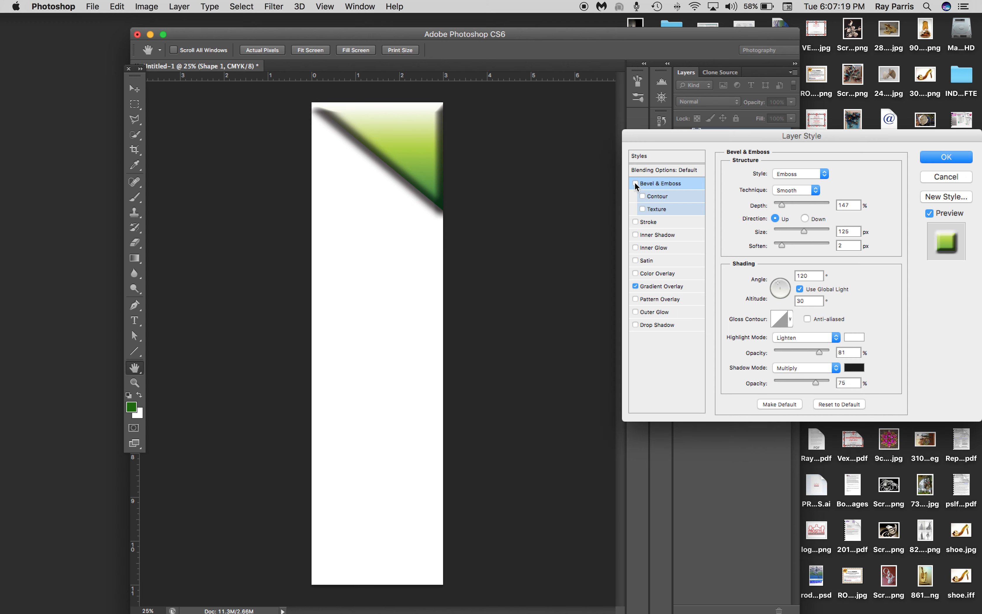
pyautogui.click(636, 183)
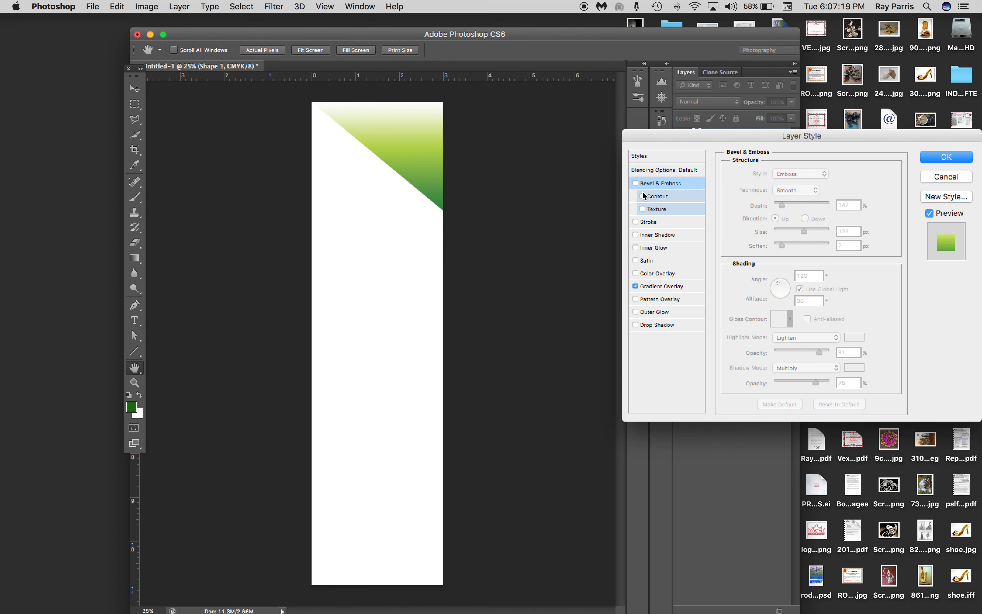
pyautogui.click(946, 158)
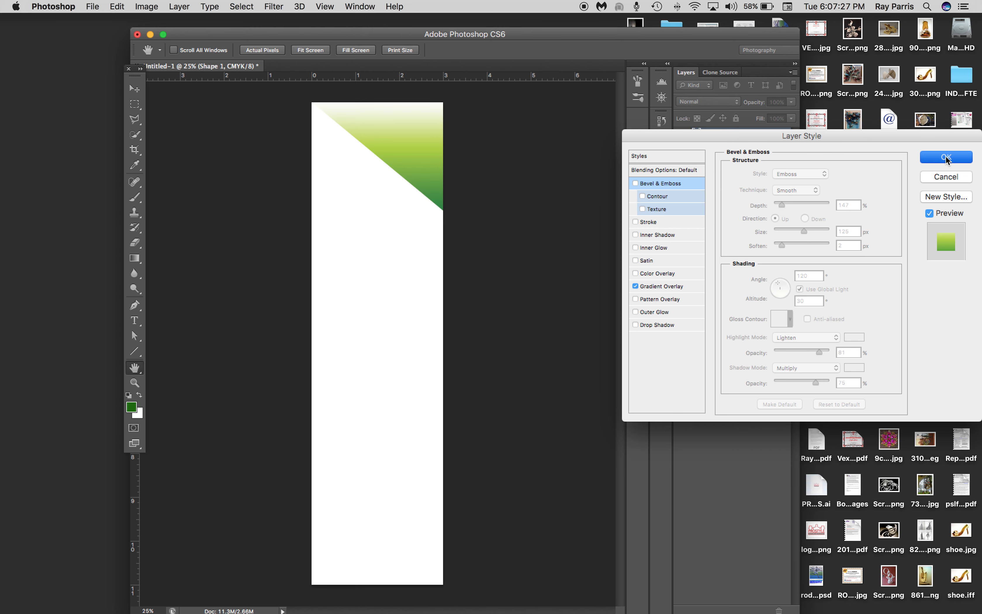
# Apply the triangle's layer style and add white SALE text in 14 pt PT Sans Caption Bold over the gradient
pyautogui.click(946, 158)
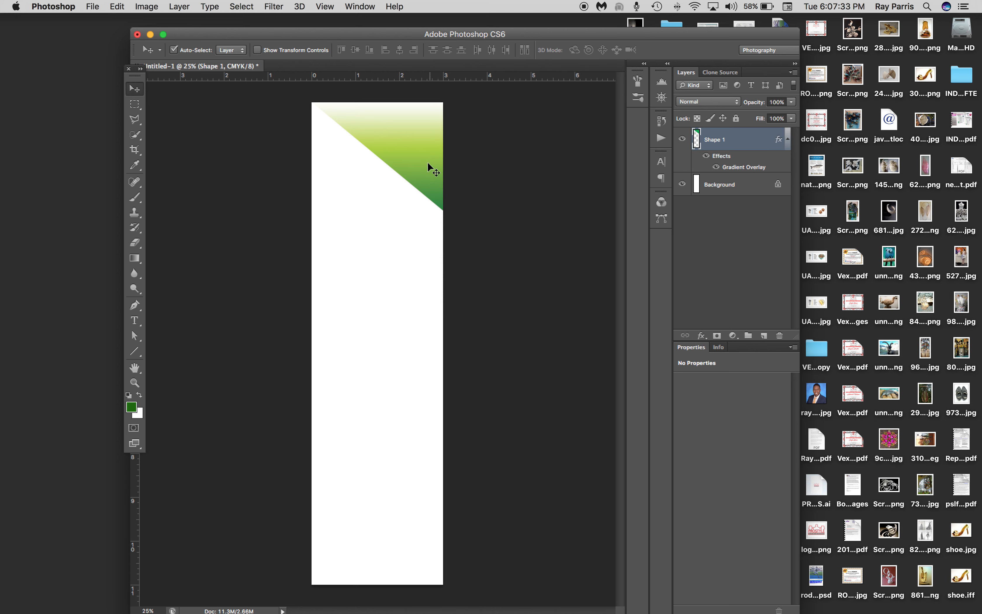
pyautogui.click(134, 319)
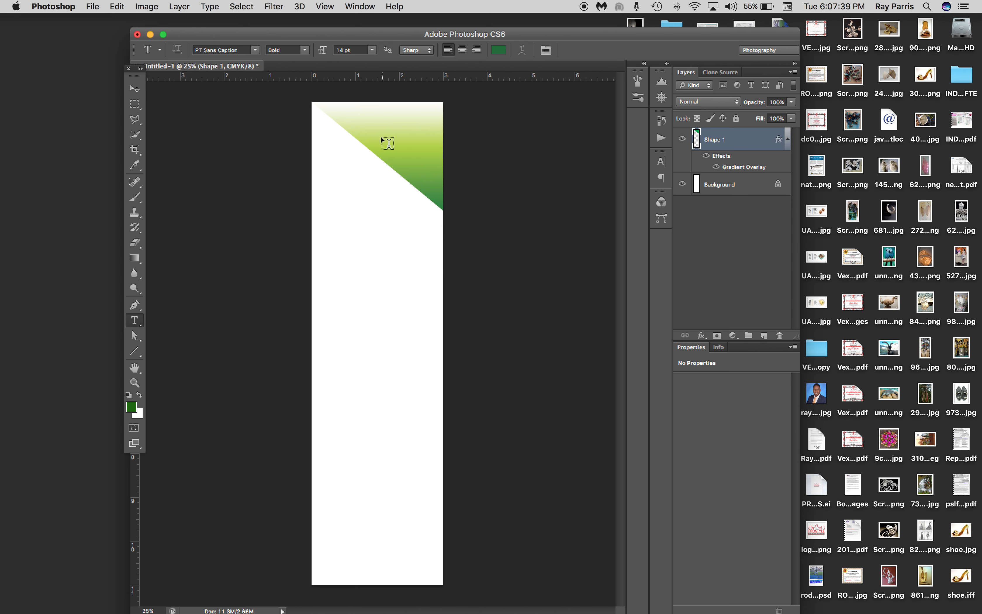
pyautogui.click(357, 120)
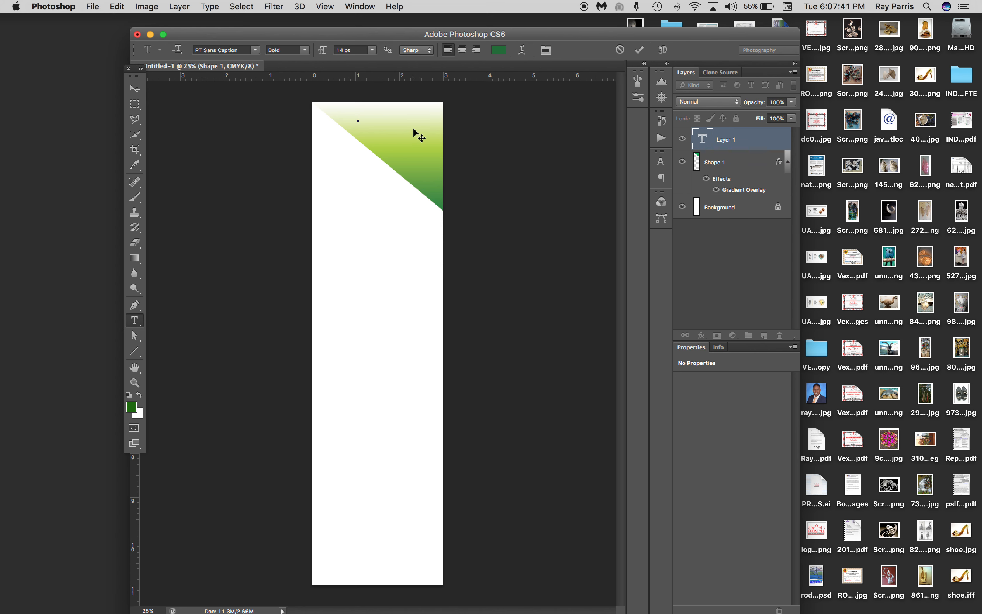
pyautogui.write('SALE')
pyautogui.moveTo(379, 118); pyautogui.dragTo(338, 116)
pyautogui.click(498, 50)
pyautogui.moveTo(646, 426); pyautogui.dragTo(633, 383)
pyautogui.click(887, 396)
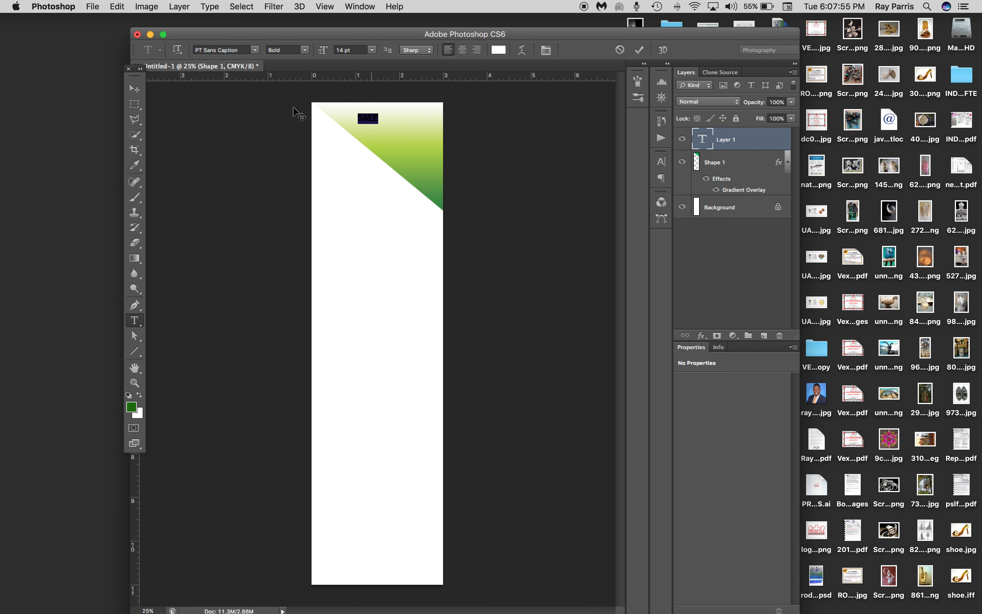
# Free-transform the SALE text to about 348% size and rotate it about 37° to follow the triangle's diagonal edge
pyautogui.click(135, 88)
pyautogui.press('super+t')
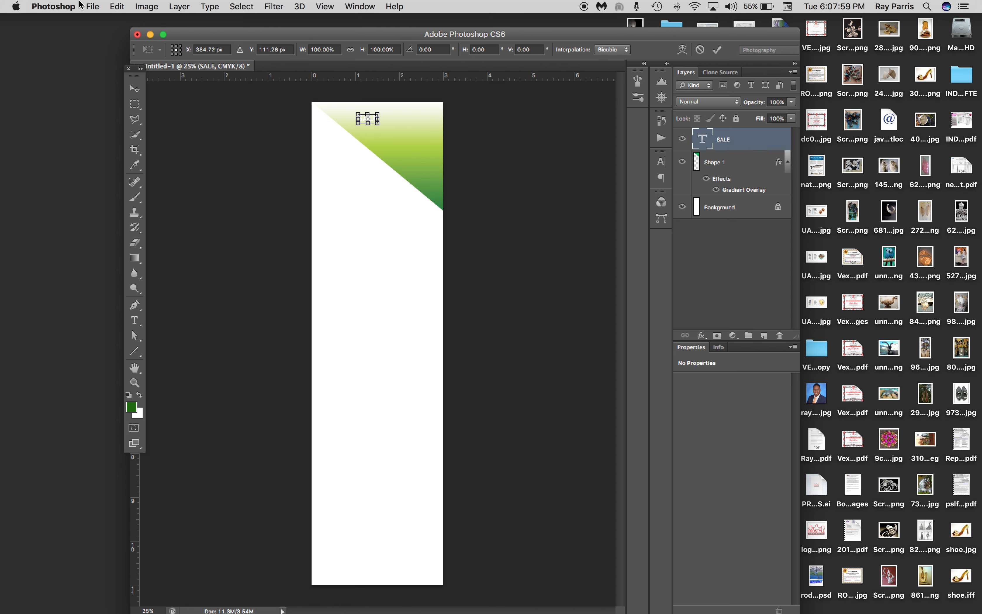
pyautogui.click(118, 6)
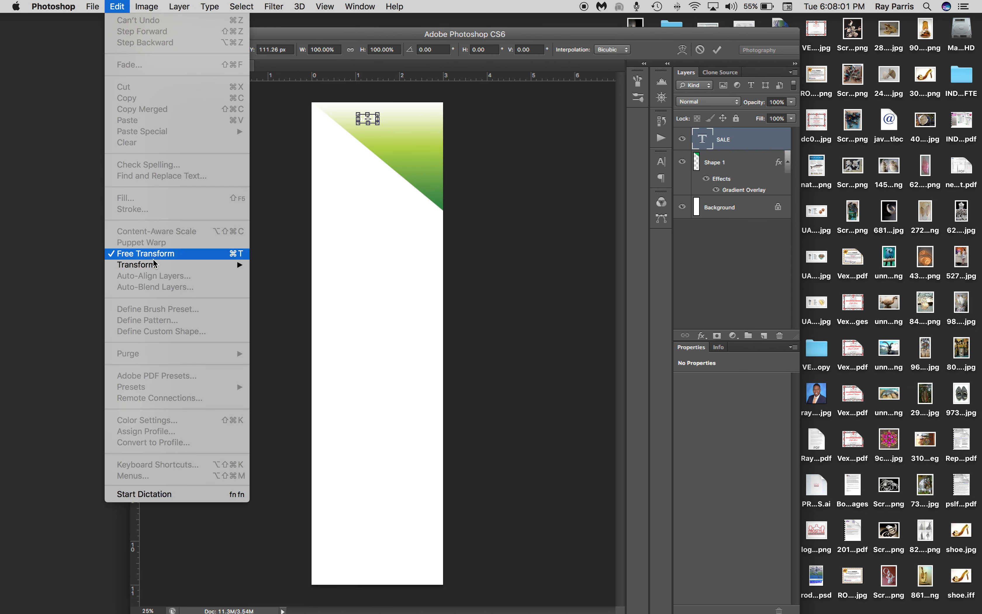
pyautogui.moveTo(158, 268)
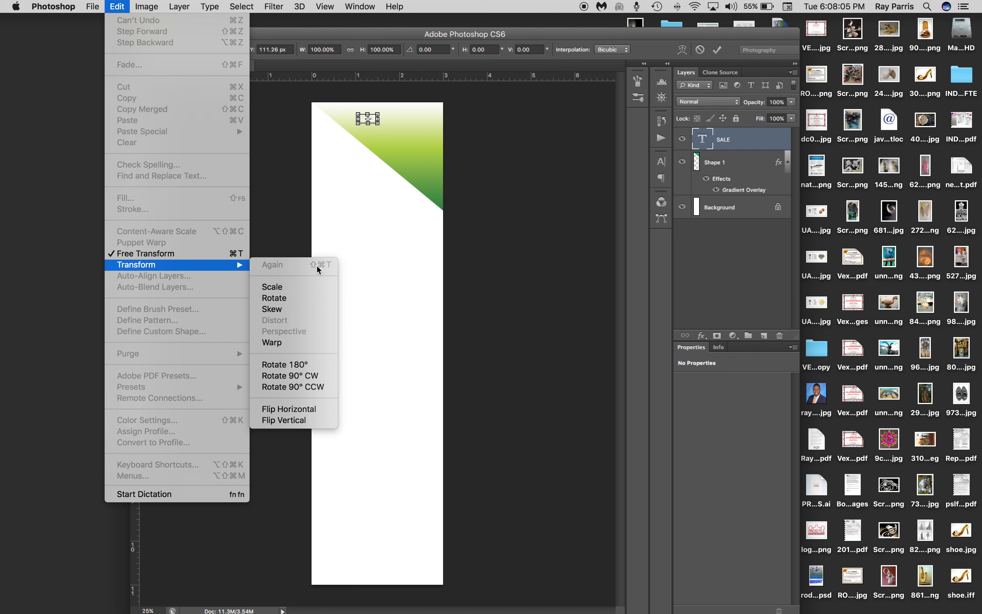
pyautogui.click(380, 123)
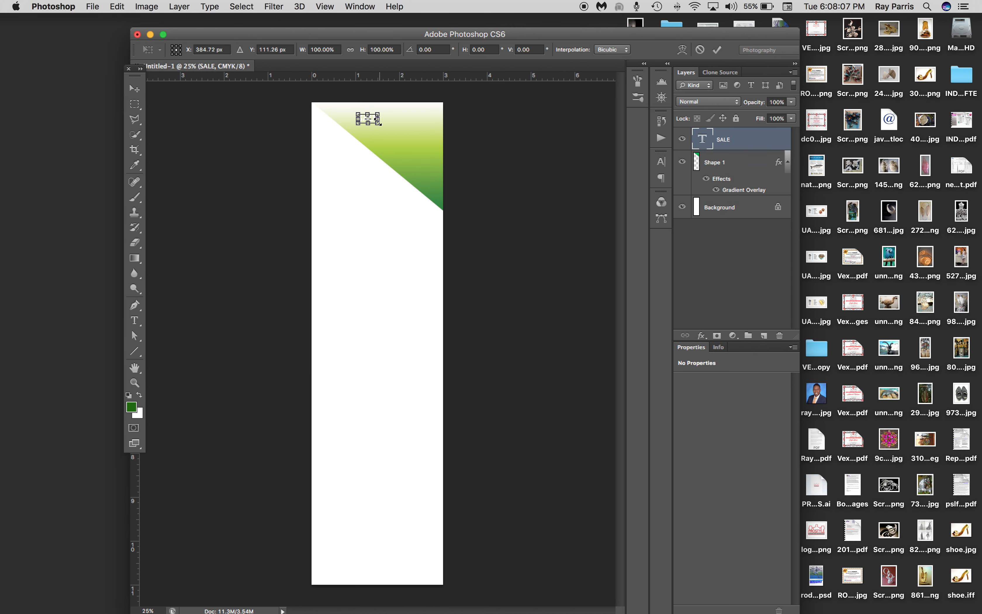
pyautogui.moveTo(385, 125); pyautogui.dragTo(412, 139)
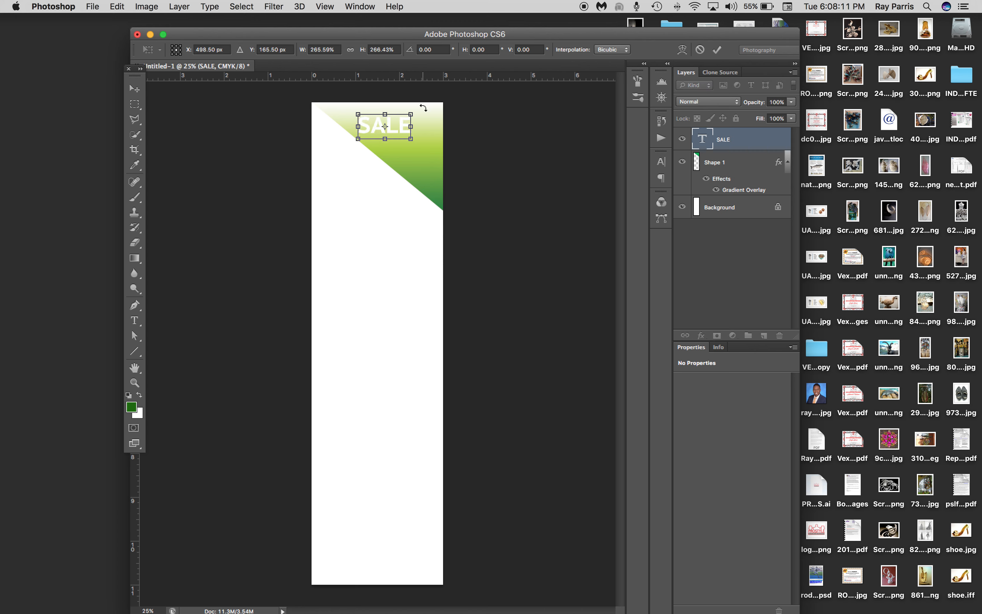
pyautogui.moveTo(412, 139); pyautogui.dragTo(437, 148)
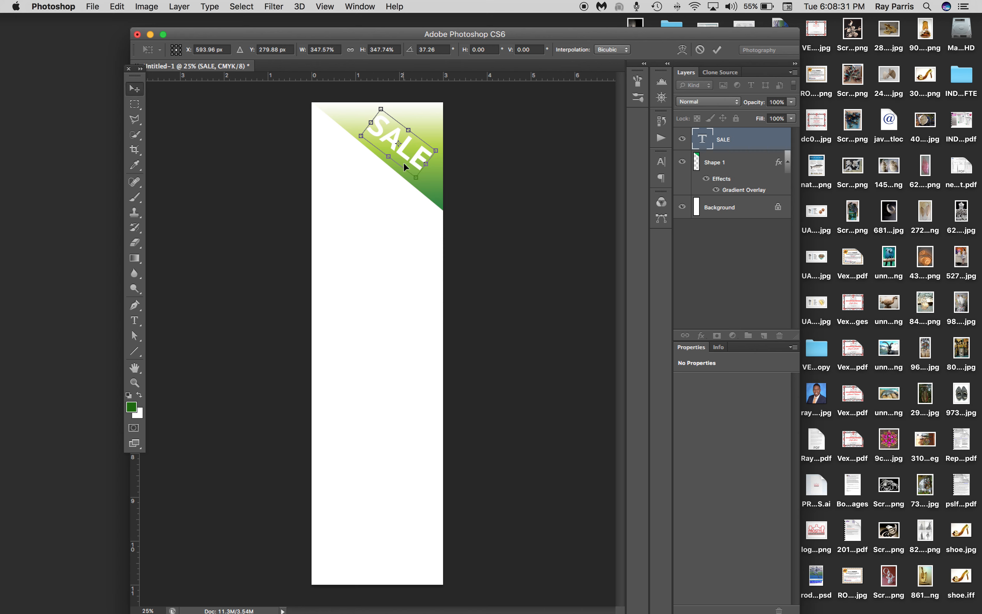
pyautogui.press('Return')
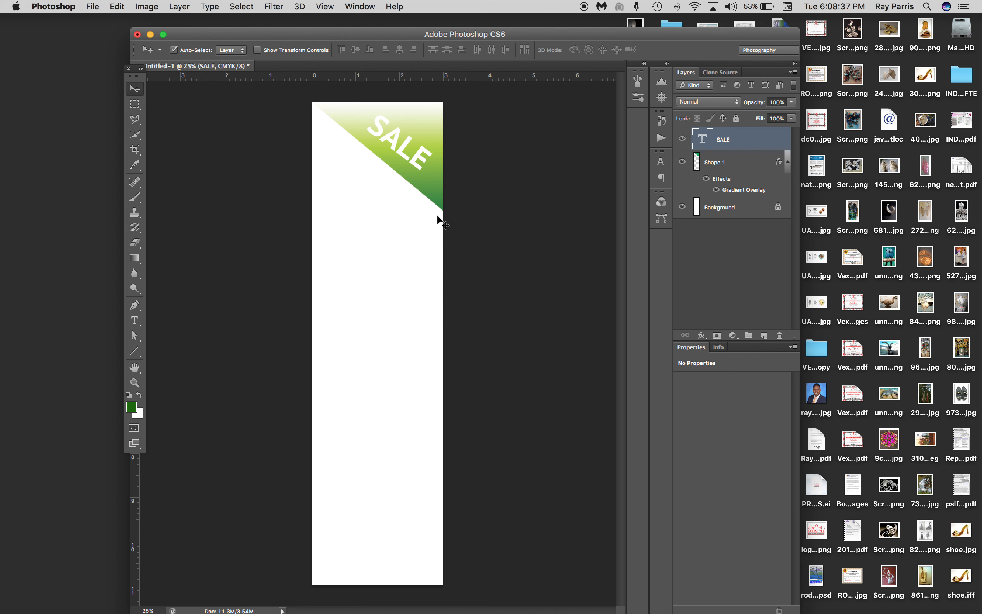
# Create a new layer and make a rectangular selection around the triangle, from the banner's top edge to the triangle's lowest point
pyautogui.click(135, 104)
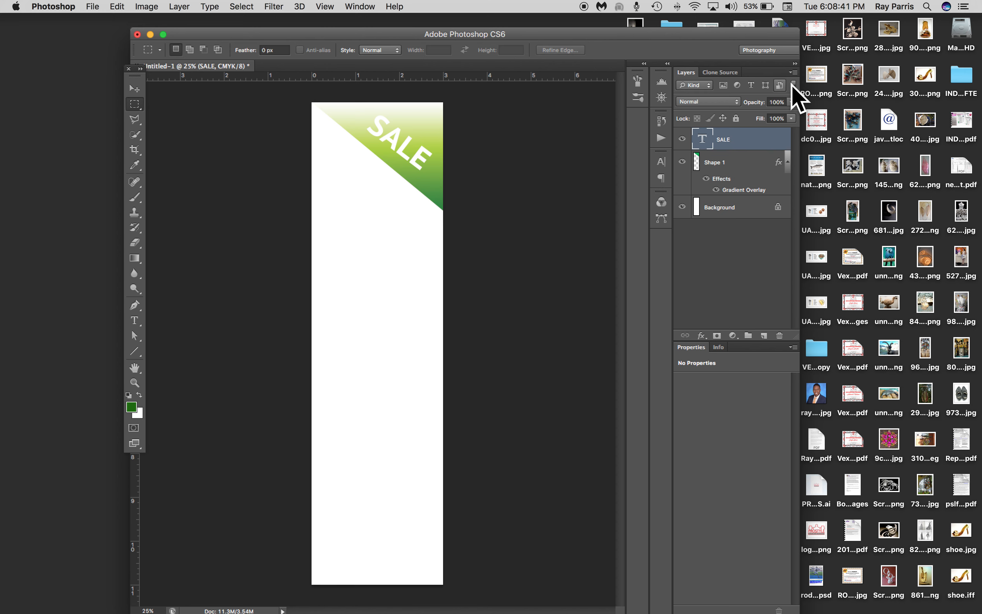
pyautogui.click(794, 72)
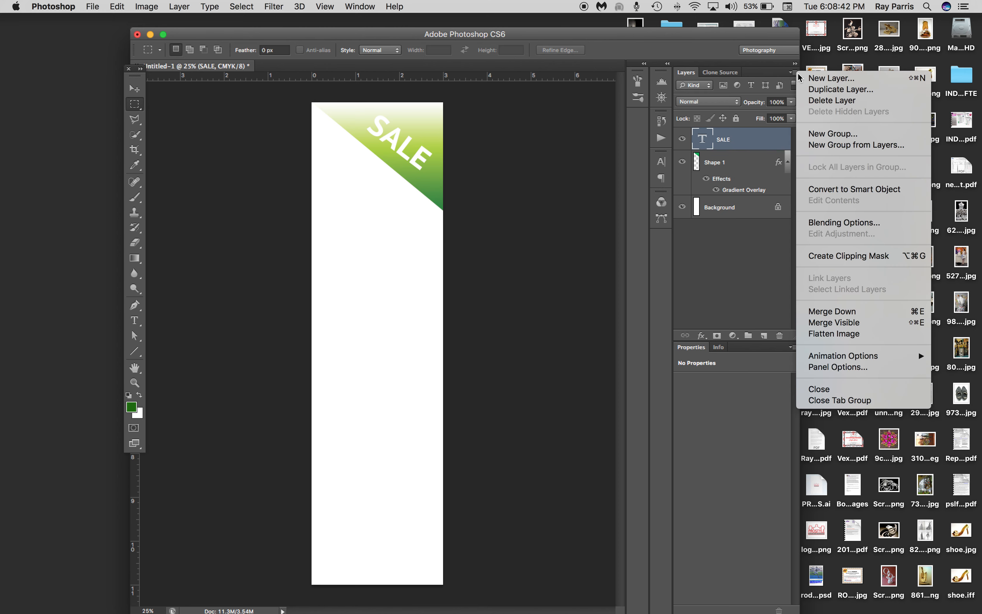
pyautogui.click(827, 78)
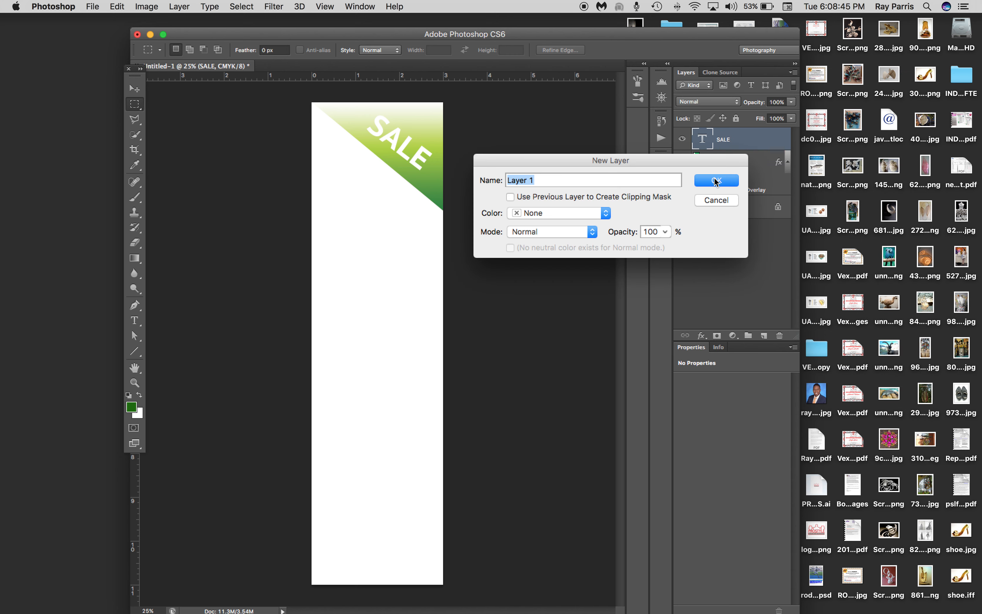
pyautogui.click(717, 181)
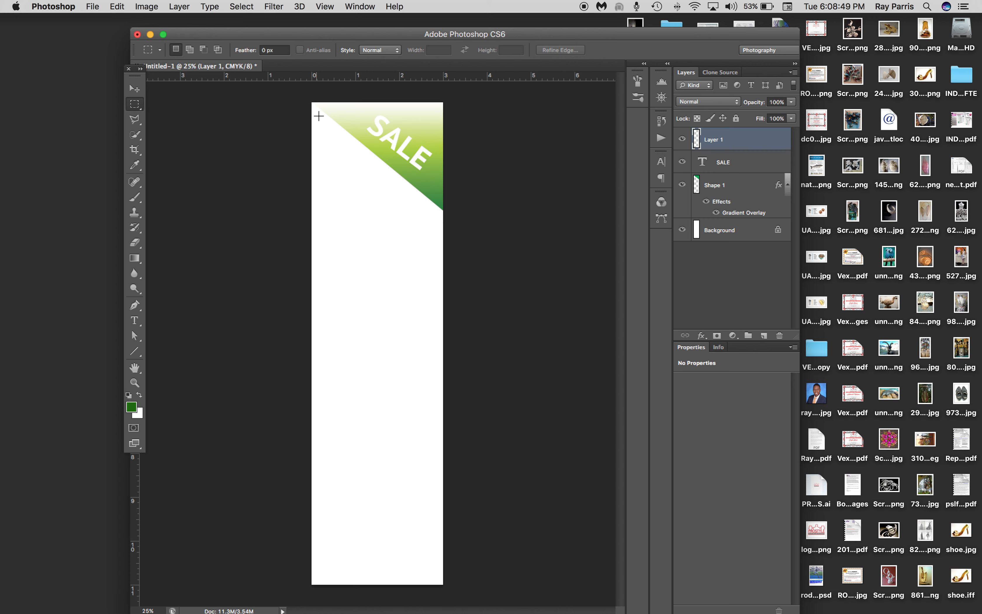
pyautogui.moveTo(316, 103); pyautogui.dragTo(445, 210)
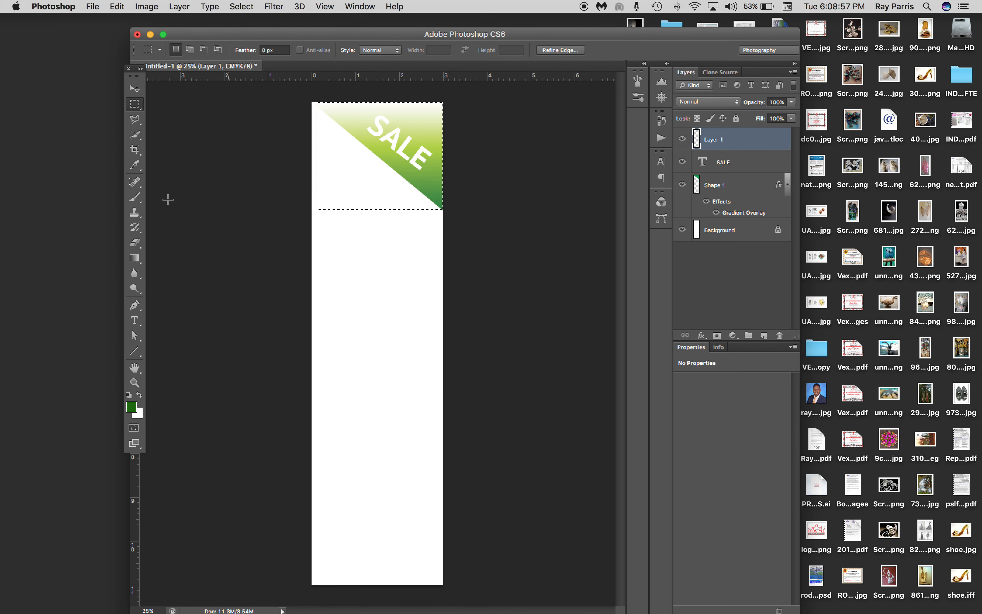
# Fill the selection with the dark green foreground color, move its layer directly below Shape 1, and deselect
pyautogui.click(117, 7)
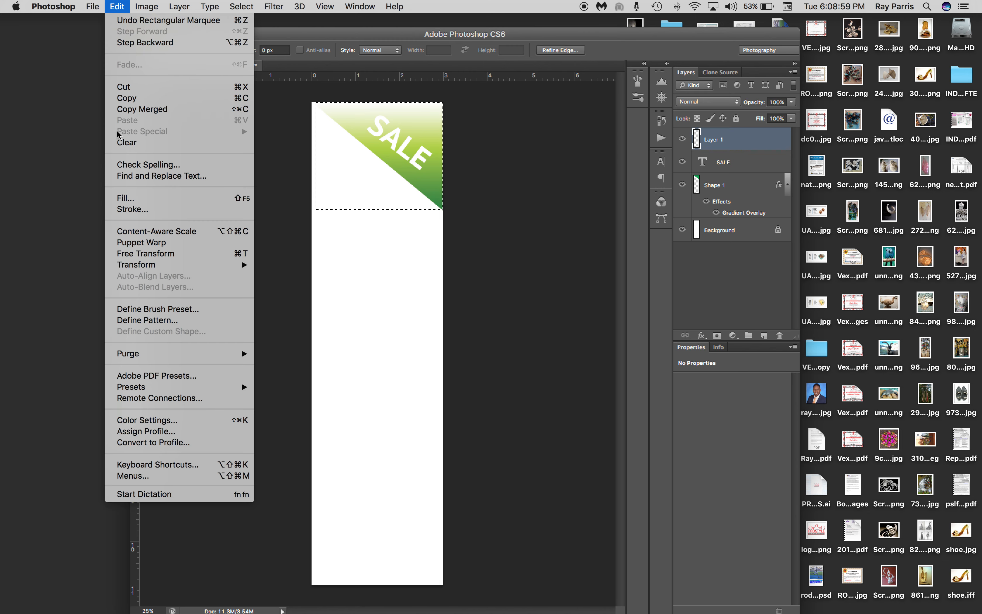
pyautogui.click(163, 205)
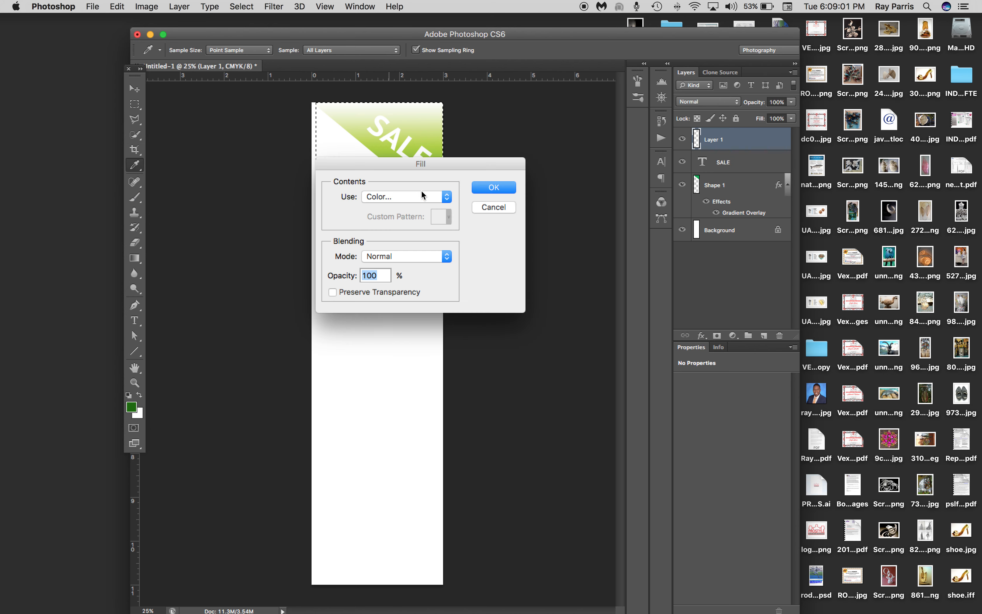
pyautogui.click(445, 198)
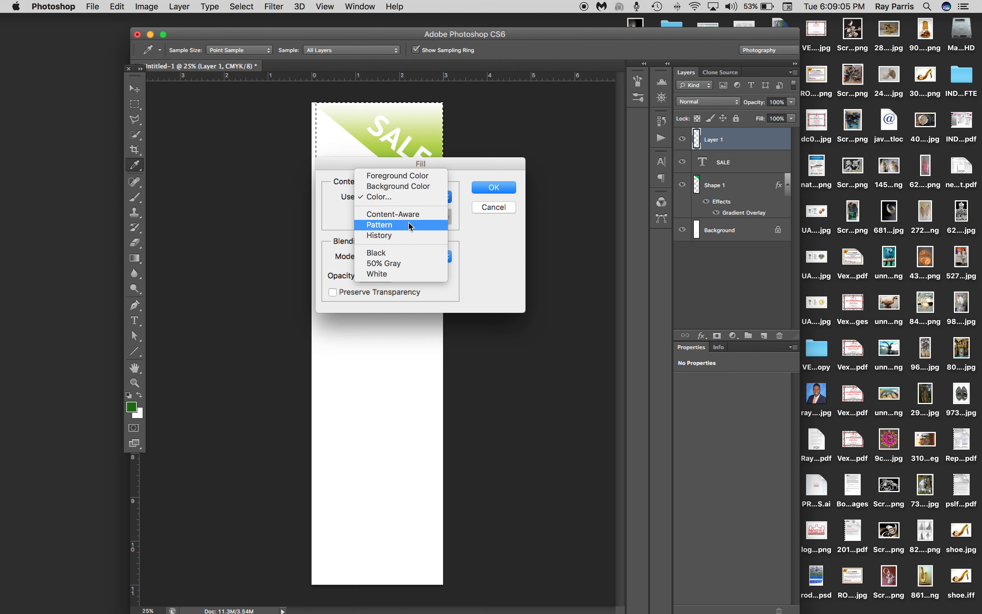
pyautogui.click(396, 175)
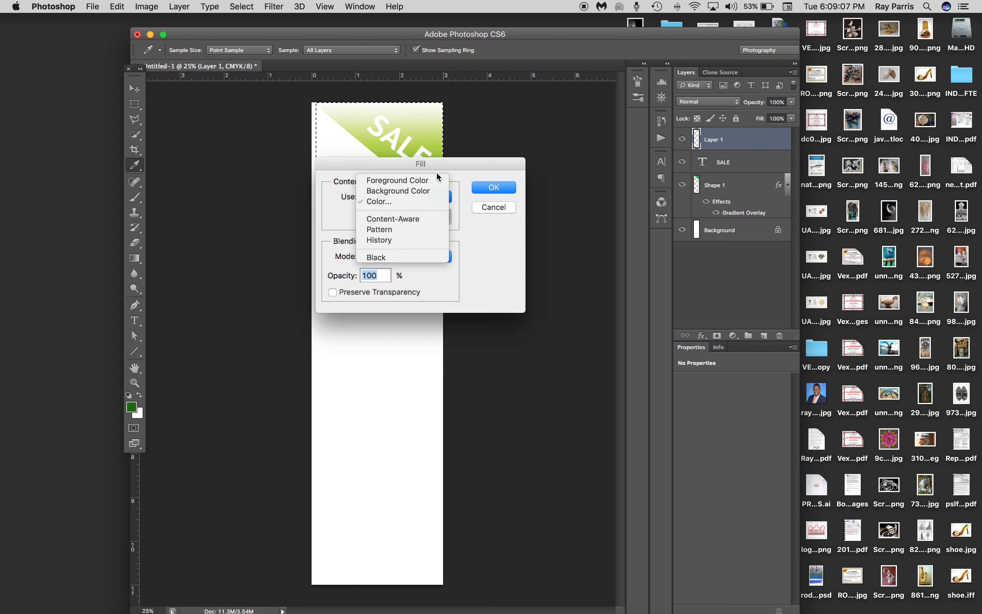
pyautogui.click(499, 191)
pyautogui.press('m')
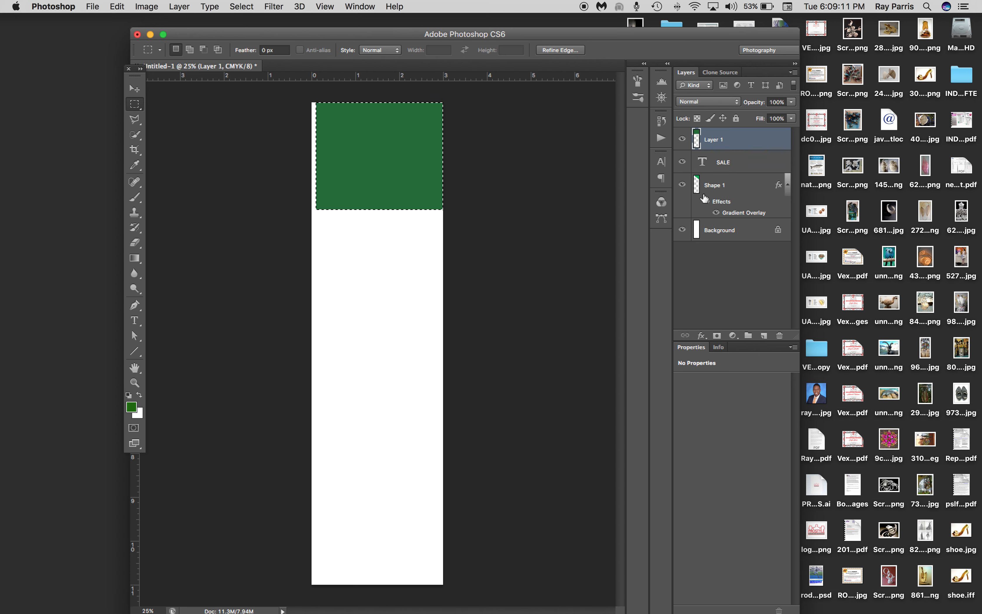
pyautogui.moveTo(722, 140); pyautogui.dragTo(716, 220)
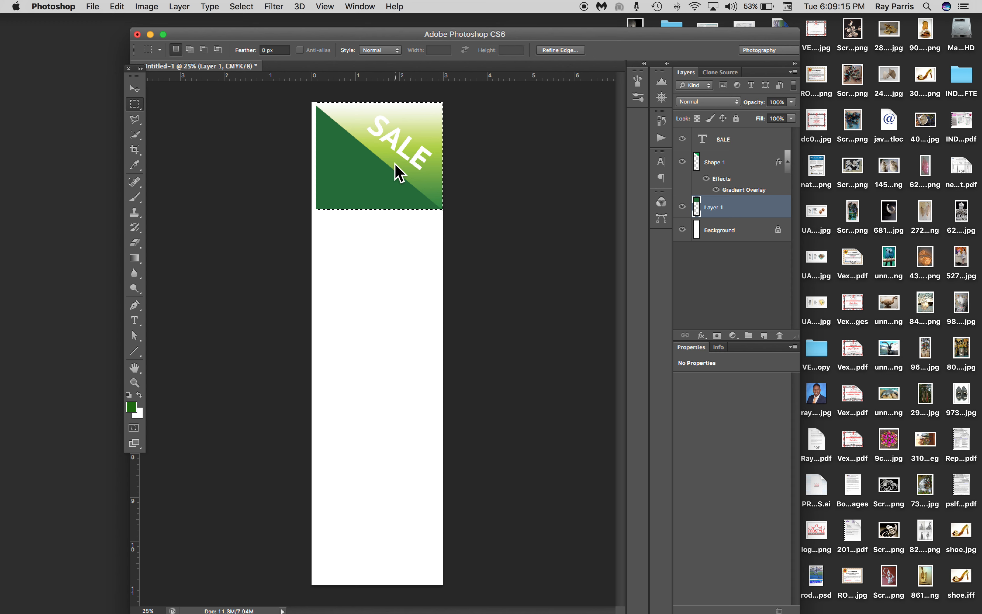
pyautogui.press('super+d')
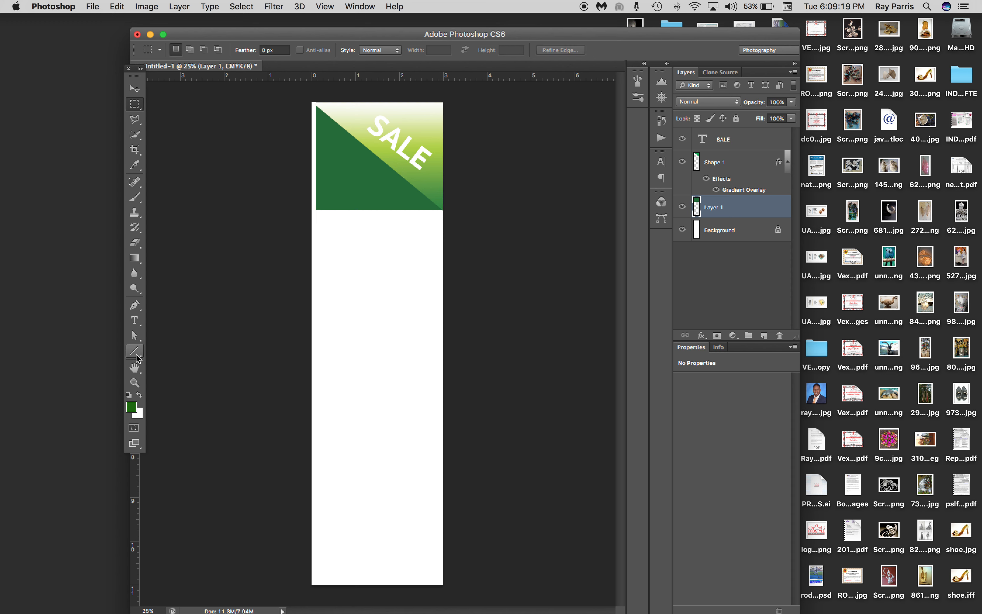
# Draw a downward-pointing triangle custom shape, about 872 x 292 px, along the bottom edge of the green rectangle
pyautogui.click(136, 356)
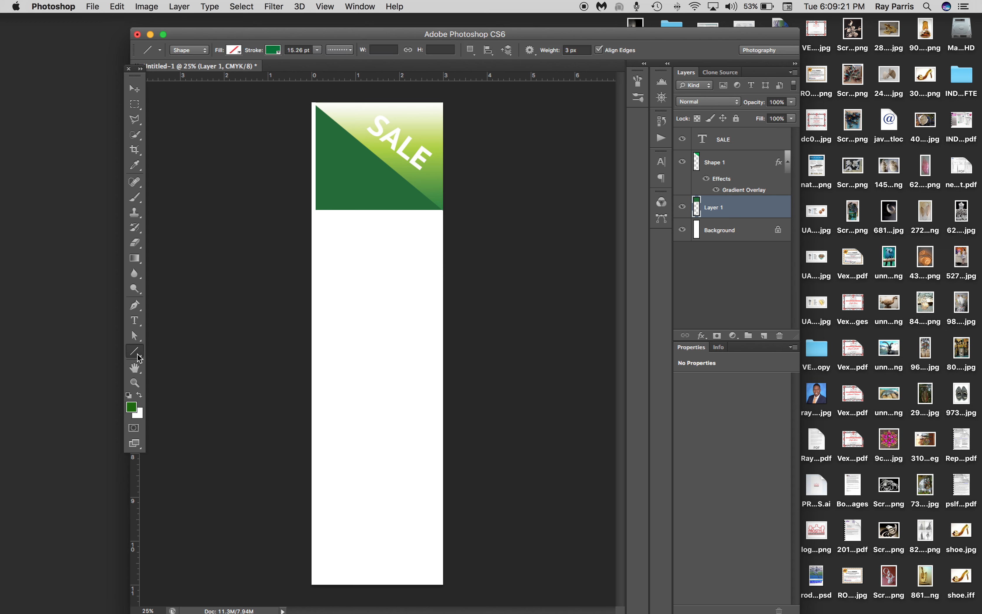
pyautogui.click(138, 354)
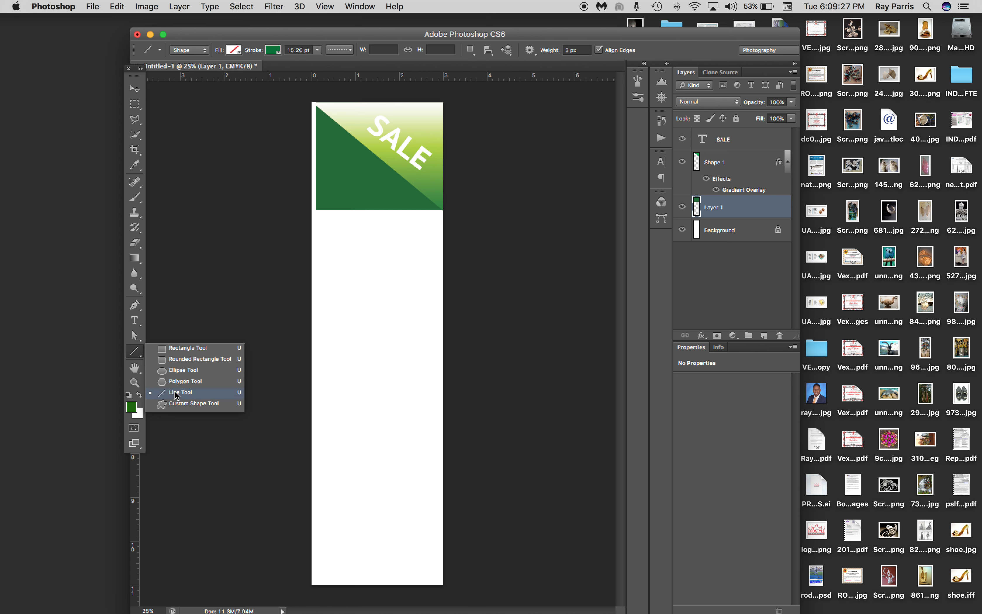
pyautogui.click(182, 404)
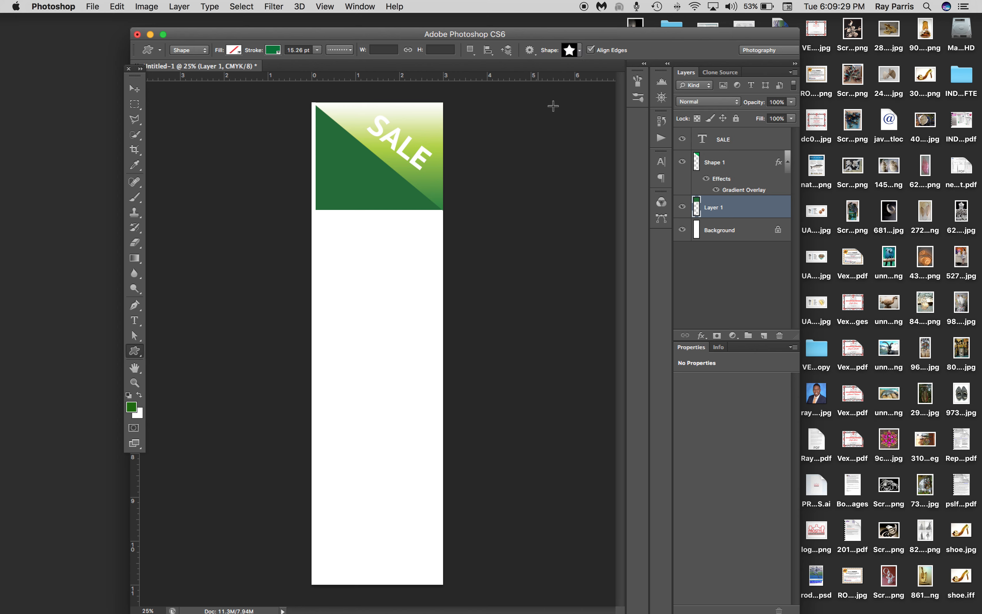
pyautogui.click(579, 50)
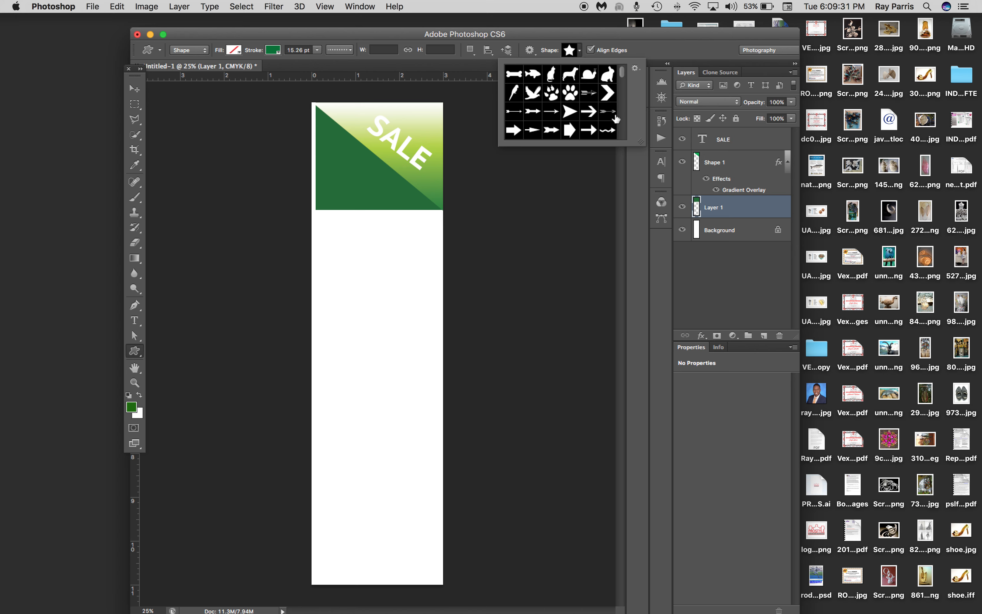
pyautogui.moveTo(622, 72); pyautogui.dragTo(625, 117)
pyautogui.click(515, 121)
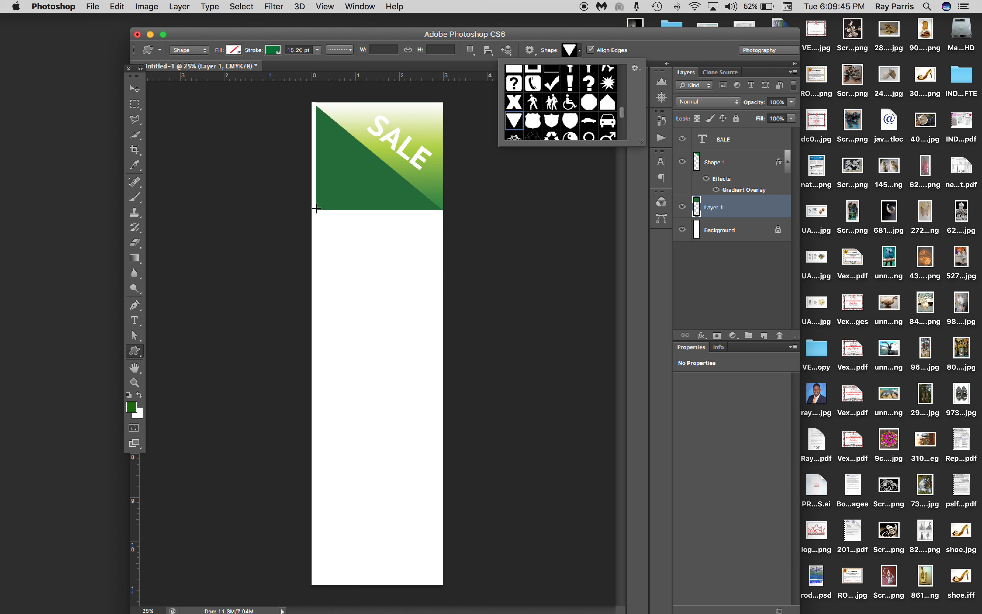
pyautogui.moveTo(317, 209); pyautogui.dragTo(369, 217)
pyautogui.moveTo(418, 219); pyautogui.dragTo(444, 249)
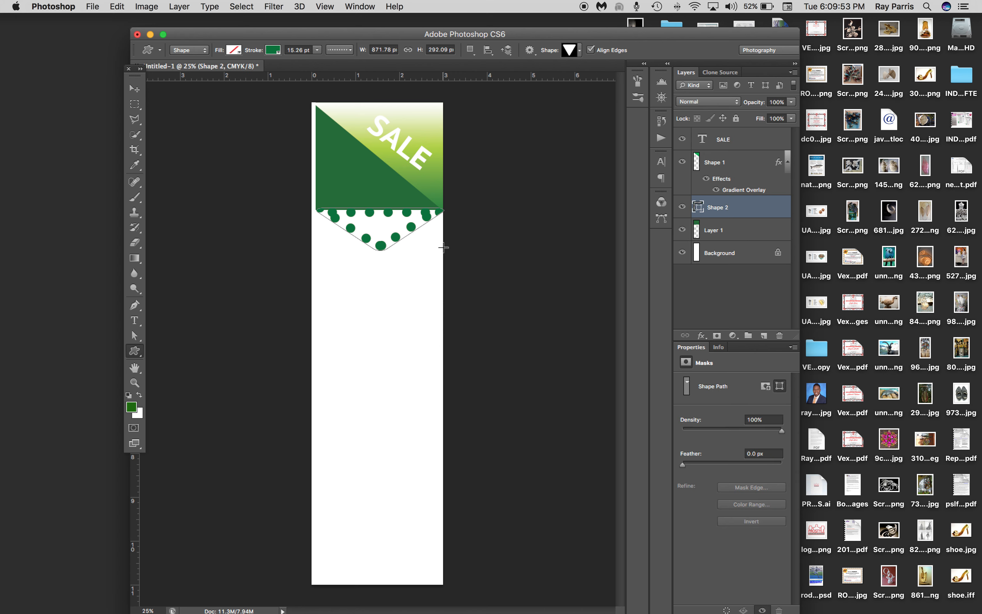
# Fill the downward triangle with the recently used dark green and remove its dotted stroke
pyautogui.click(237, 51)
pyautogui.click(179, 106)
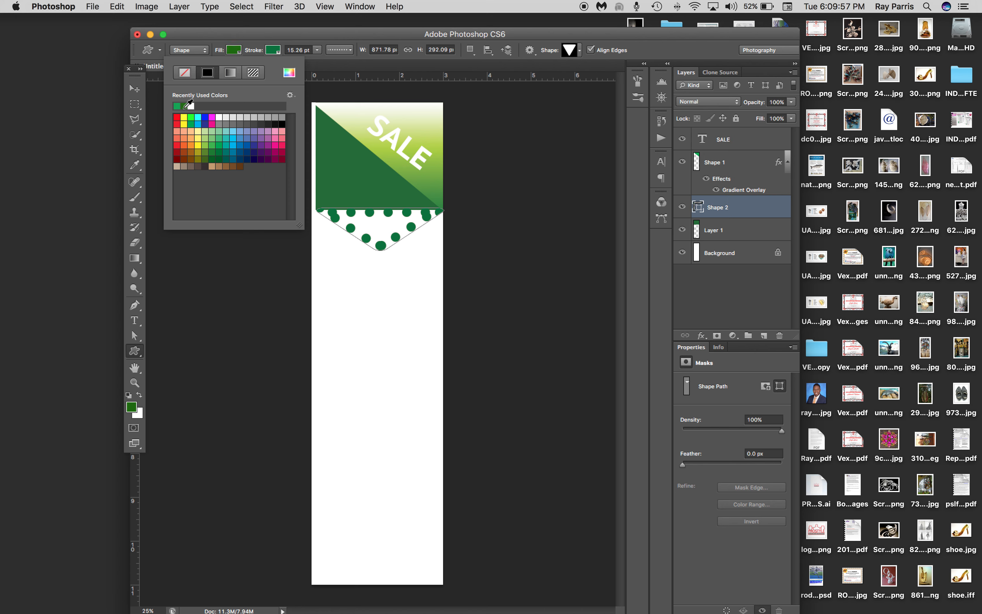
pyautogui.click(280, 56)
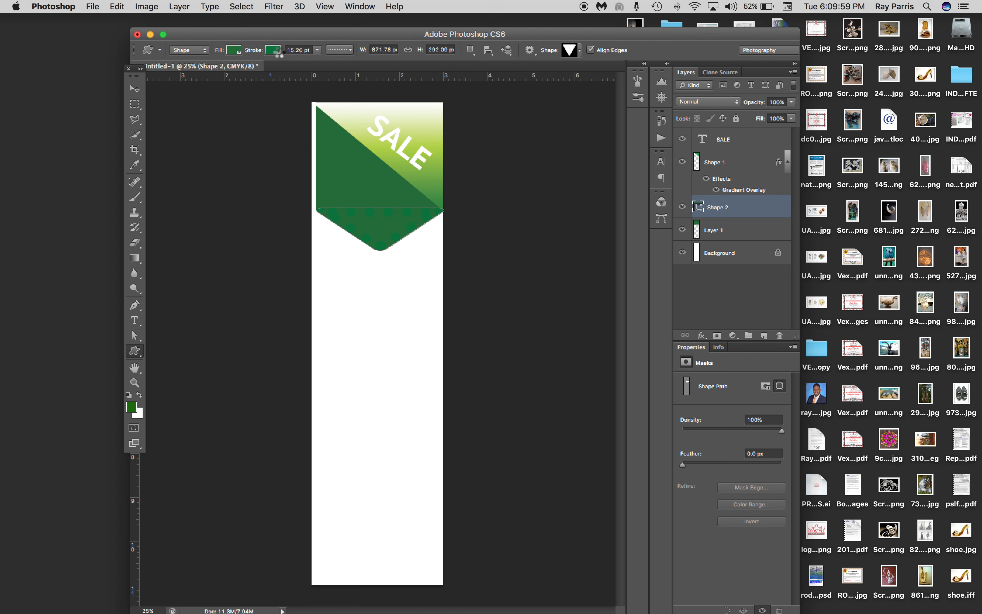
pyautogui.click(280, 55)
pyautogui.click(226, 83)
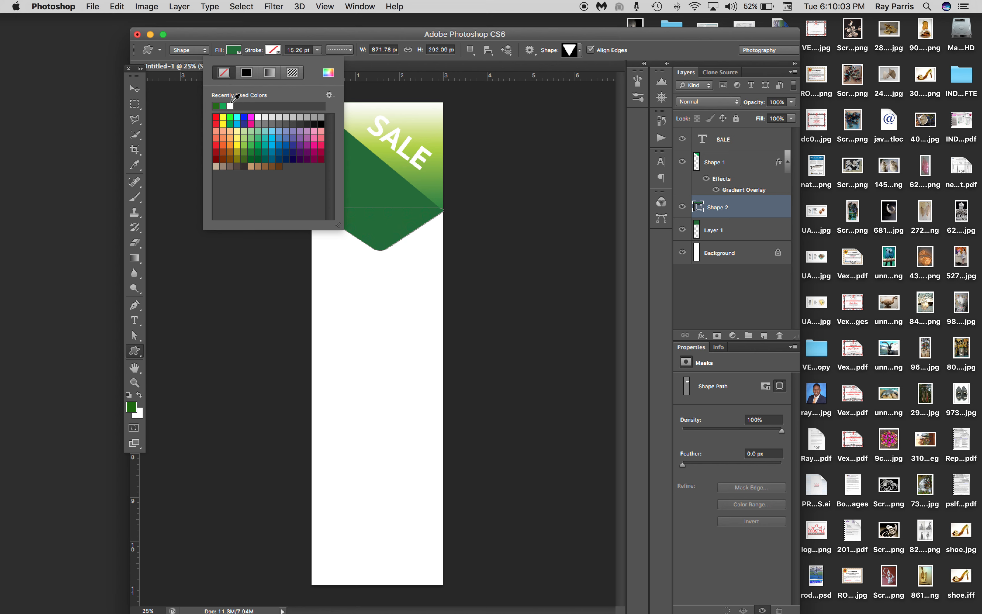
# Merge the Shape 2 and Layer 1 layers into one layer and toggle its visibility to check the merged shape
pyautogui.click(134, 89)
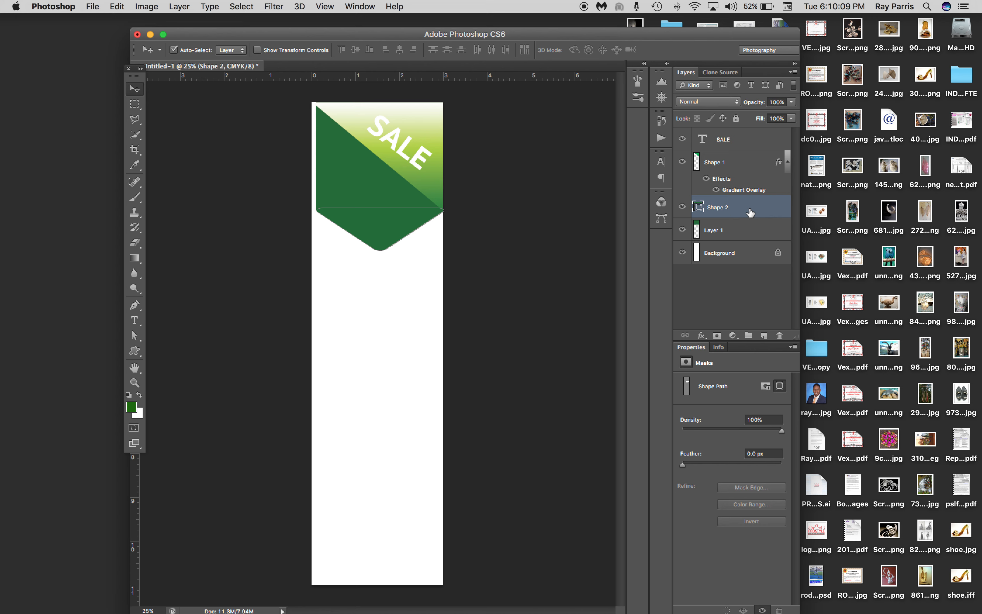
pyautogui.keyDown('shift'); pyautogui.click(754, 230); pyautogui.keyUp('shift')
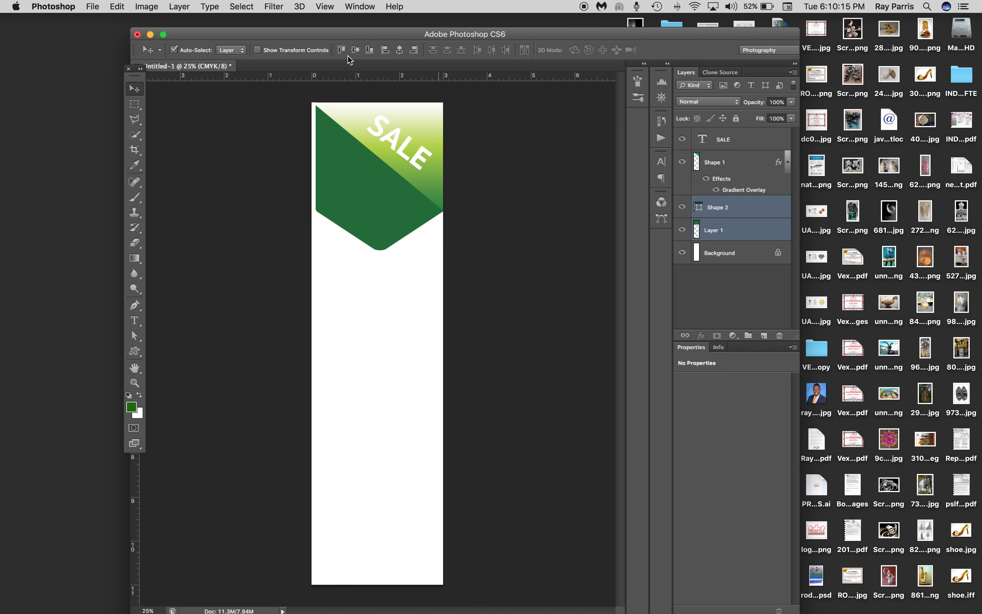
pyautogui.click(181, 9)
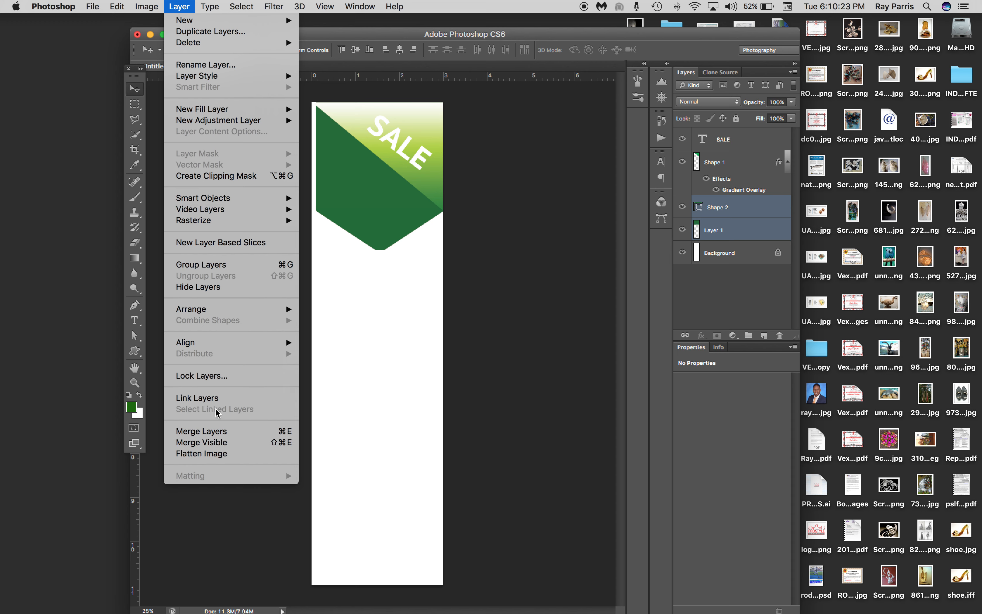
pyautogui.click(217, 435)
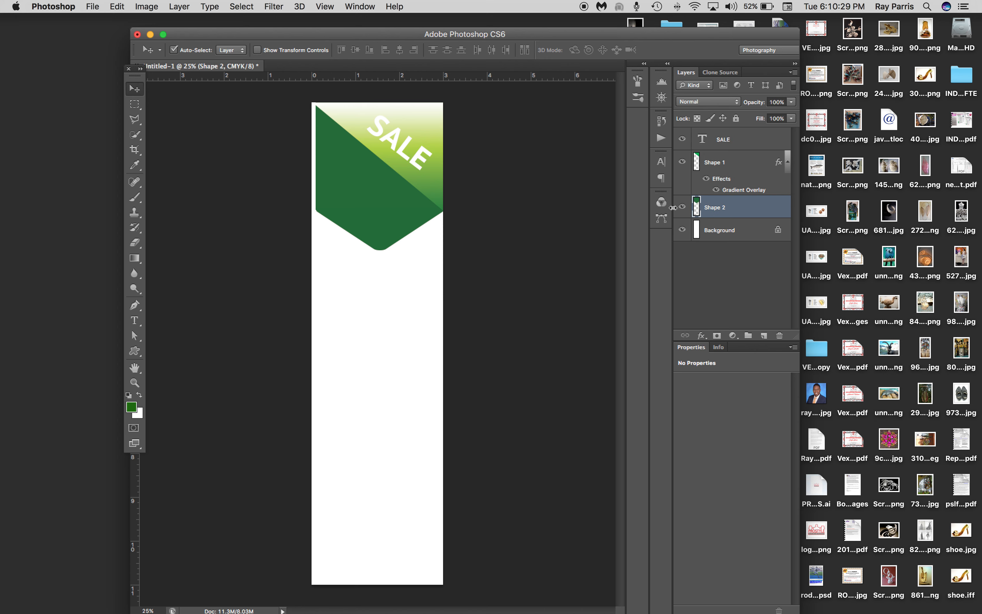
pyautogui.click(682, 208)
pyautogui.click(683, 207)
# Rename the Shape 1 layer "Tag side" and the merged Shape 2 layer "Arrow"
pyautogui.click(422, 120)
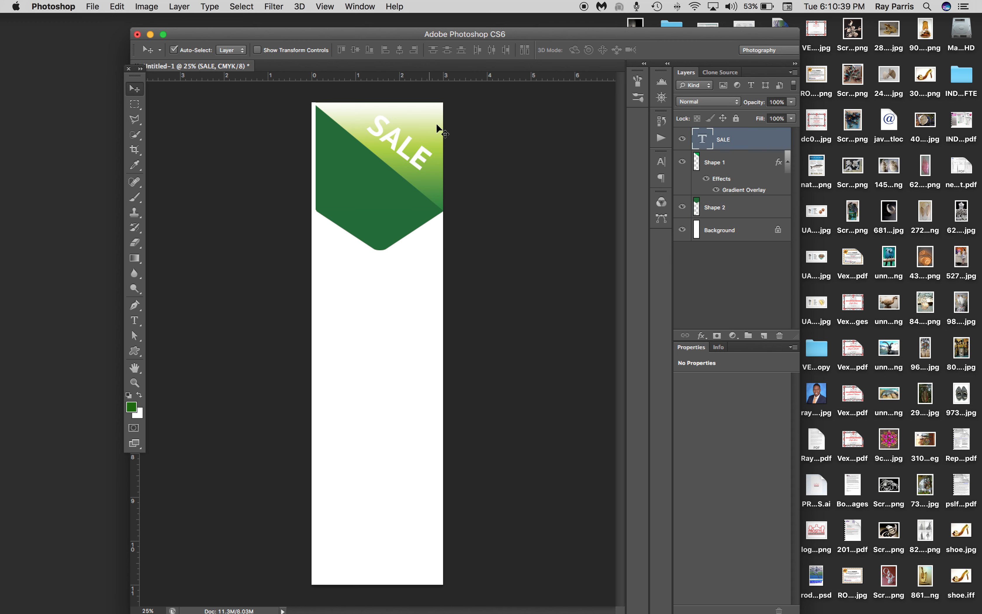
pyautogui.click(770, 162)
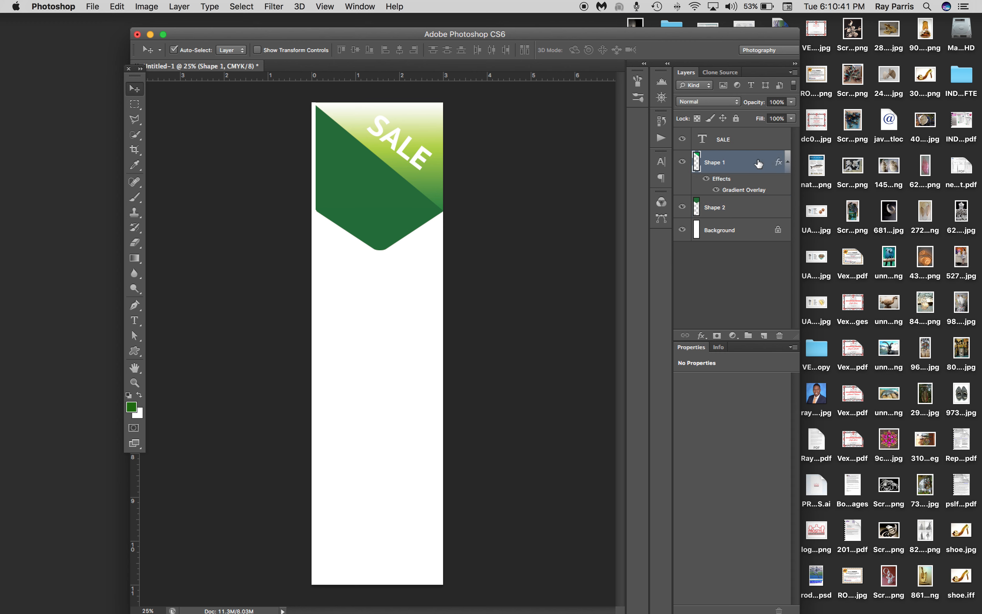
pyautogui.doubleClick(719, 163)
pyautogui.write('Tag side')
pyautogui.press('Return')
pyautogui.doubleClick(718, 208)
pyautogui.write('Arrow')
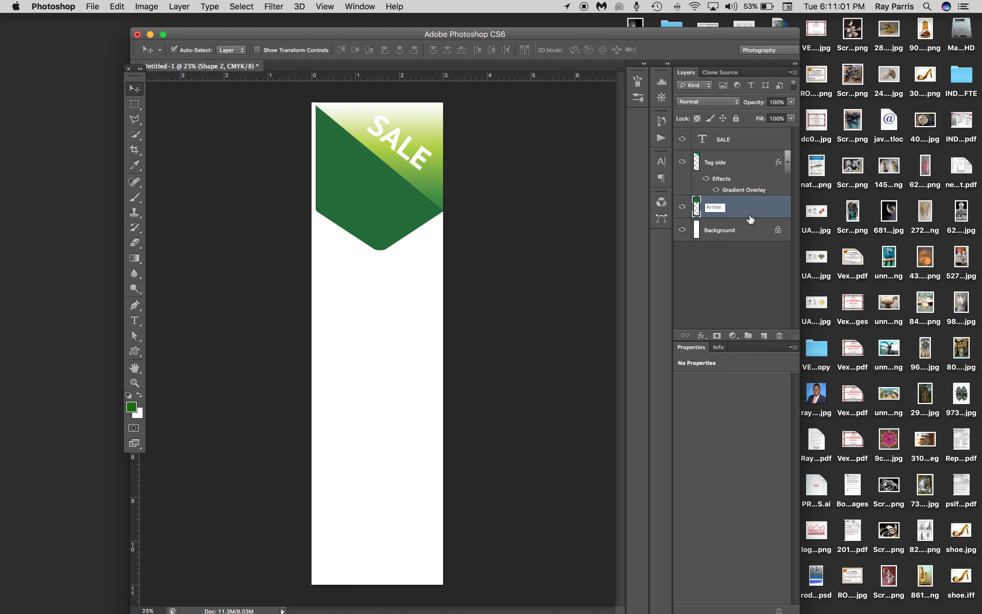
# Copy the layer style from the Tag side layer and paste it onto the Arrow layer
pyautogui.click(751, 163)
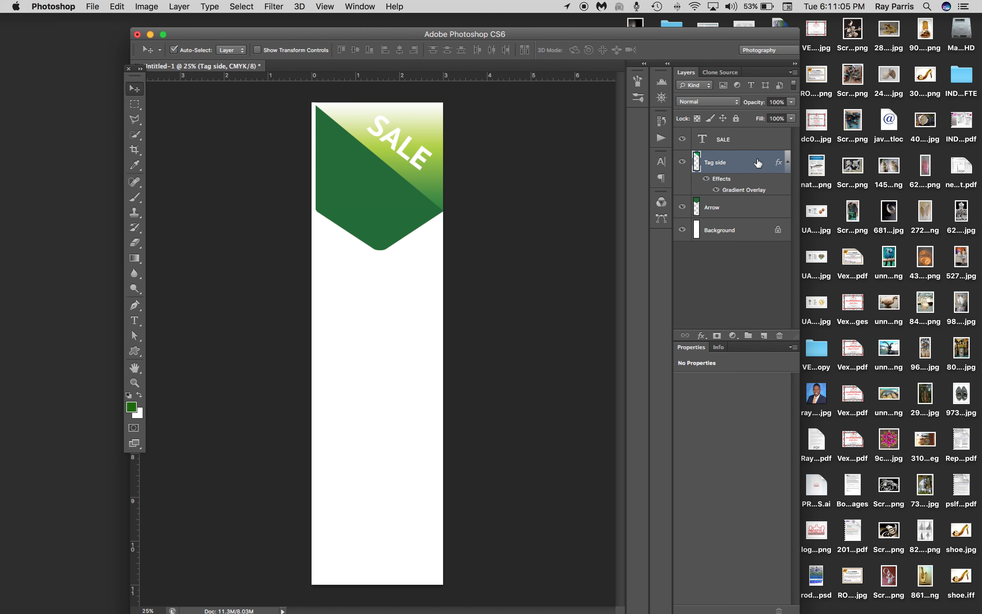
pyautogui.doubleClick(759, 163)
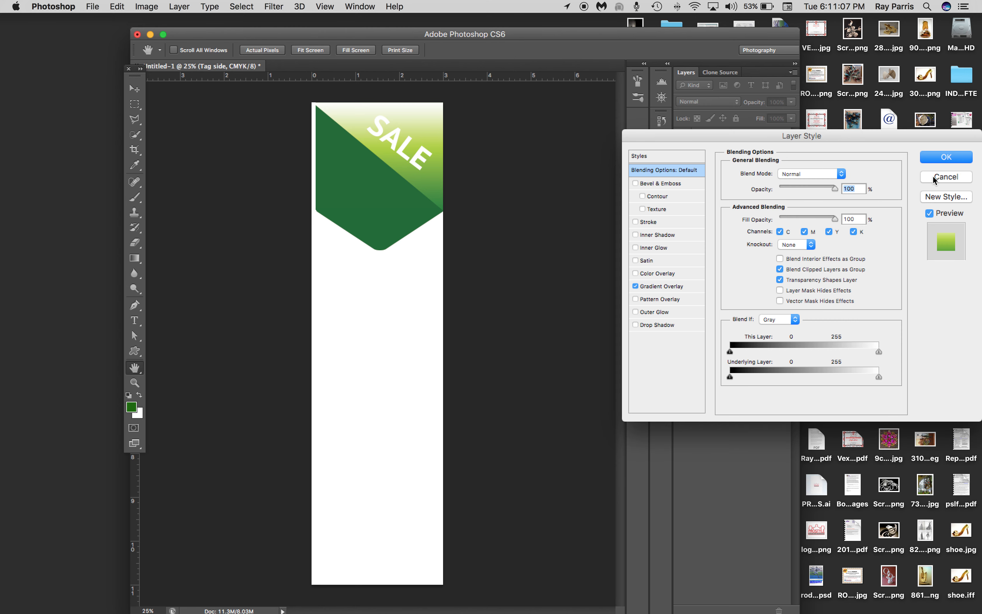
pyautogui.press('Return')
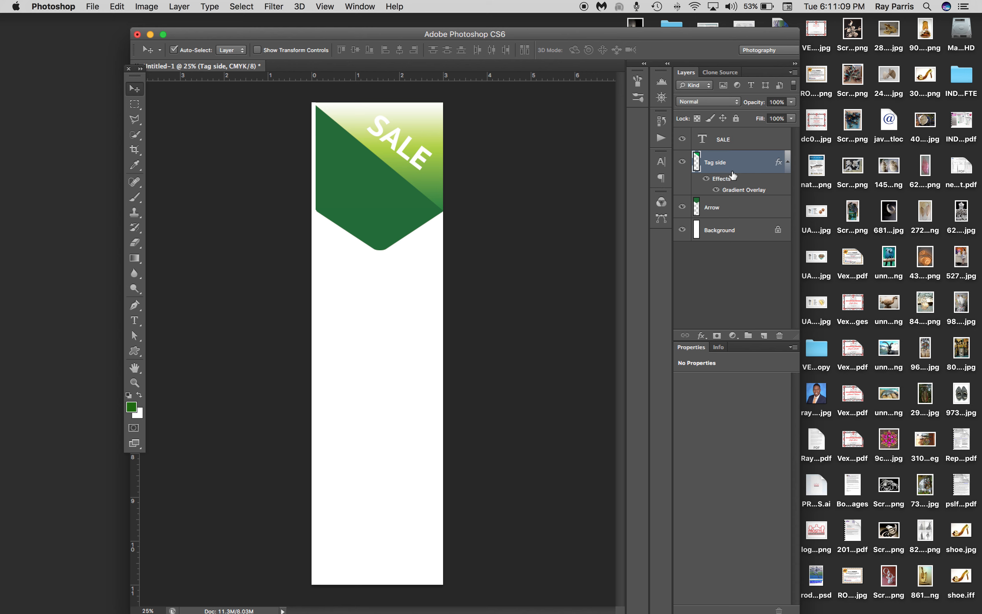
pyautogui.rightClick(762, 162)
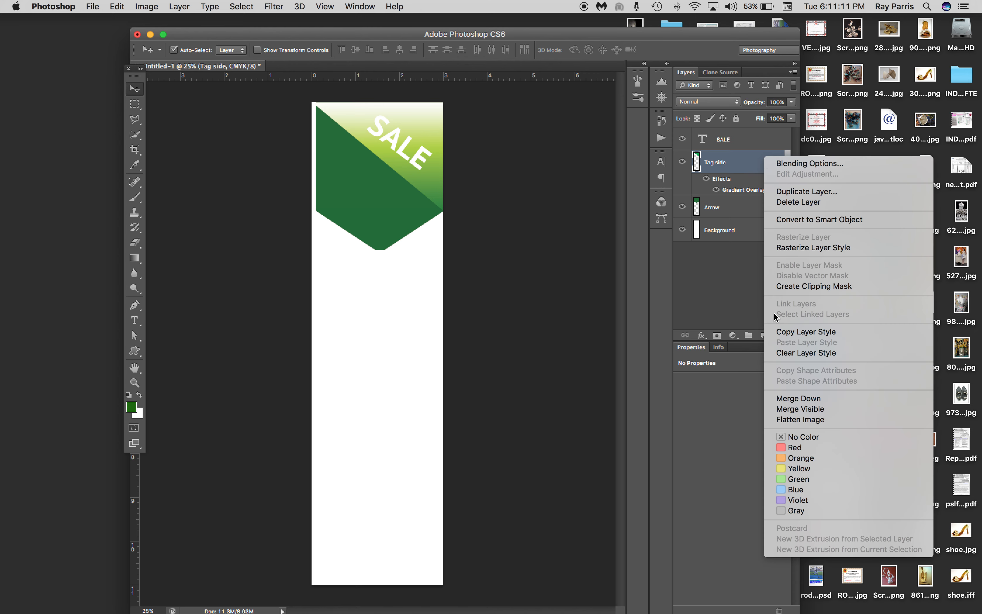
pyautogui.click(801, 333)
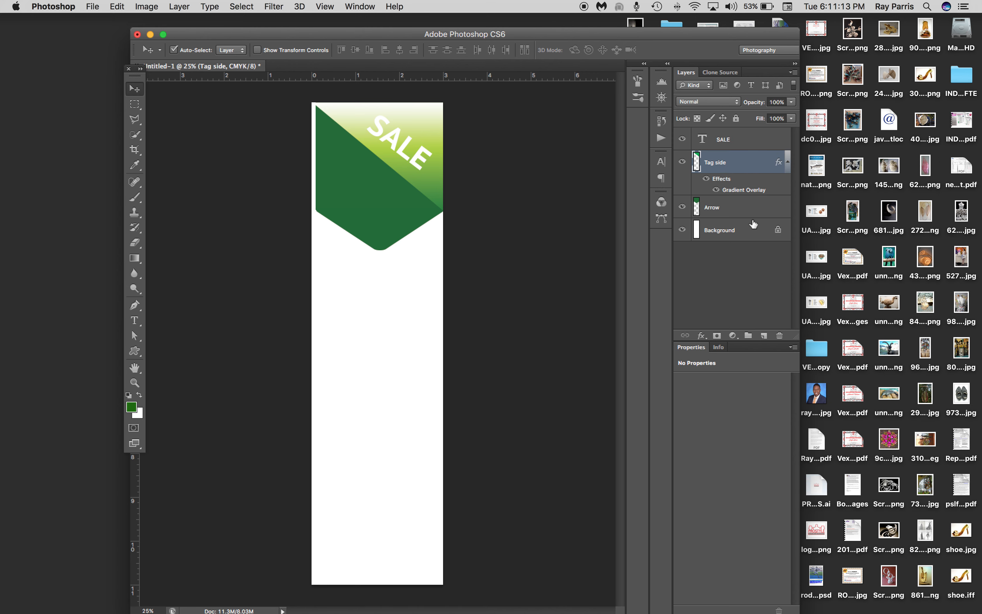
pyautogui.click(763, 210)
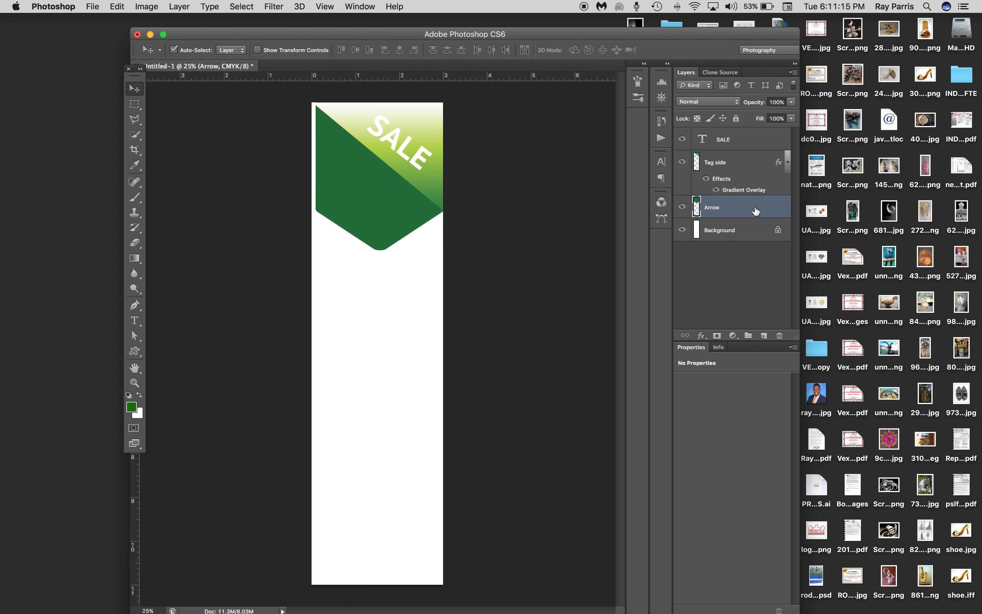
pyautogui.rightClick(756, 206)
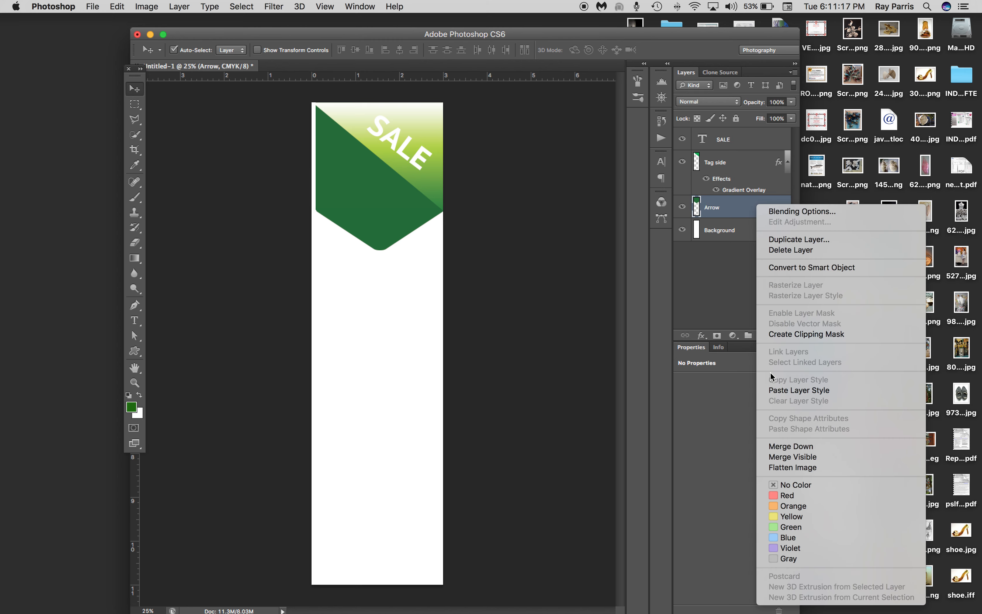
pyautogui.click(791, 391)
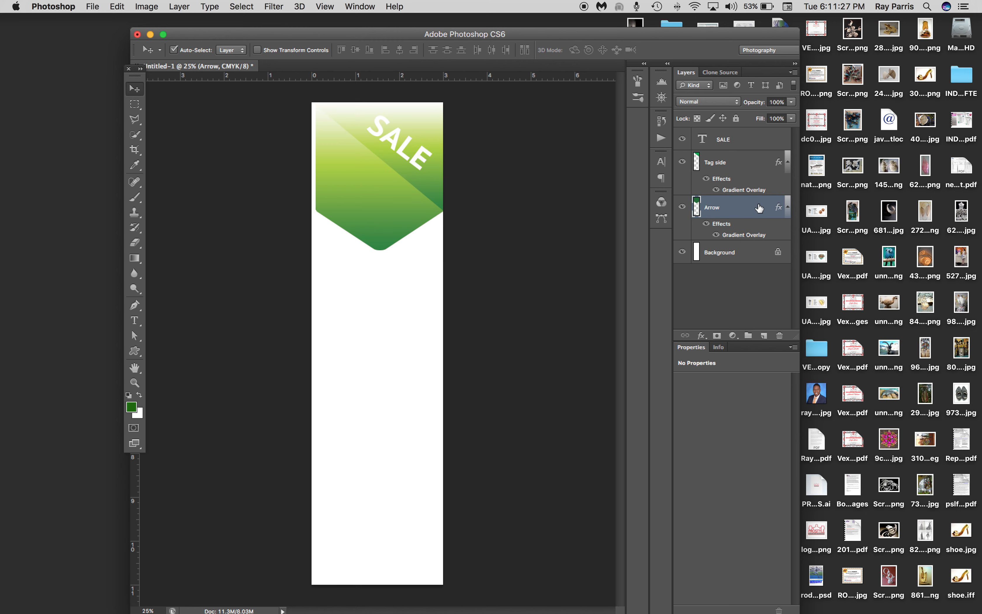
# Set the Arrow layer's Gradient Overlay to an angle of -86° and a scale of 134%
pyautogui.doubleClick(750, 218)
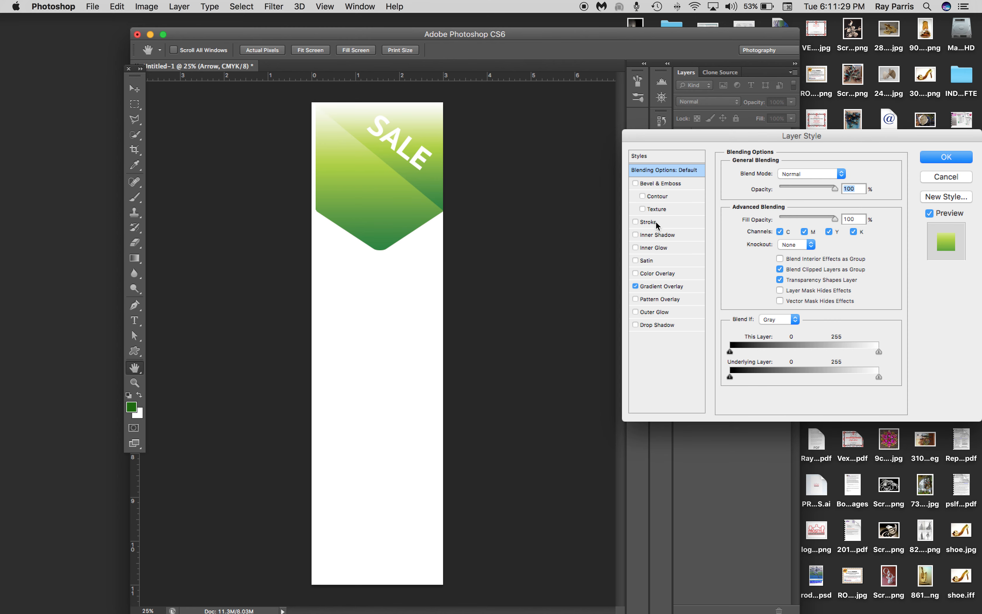
pyautogui.click(664, 287)
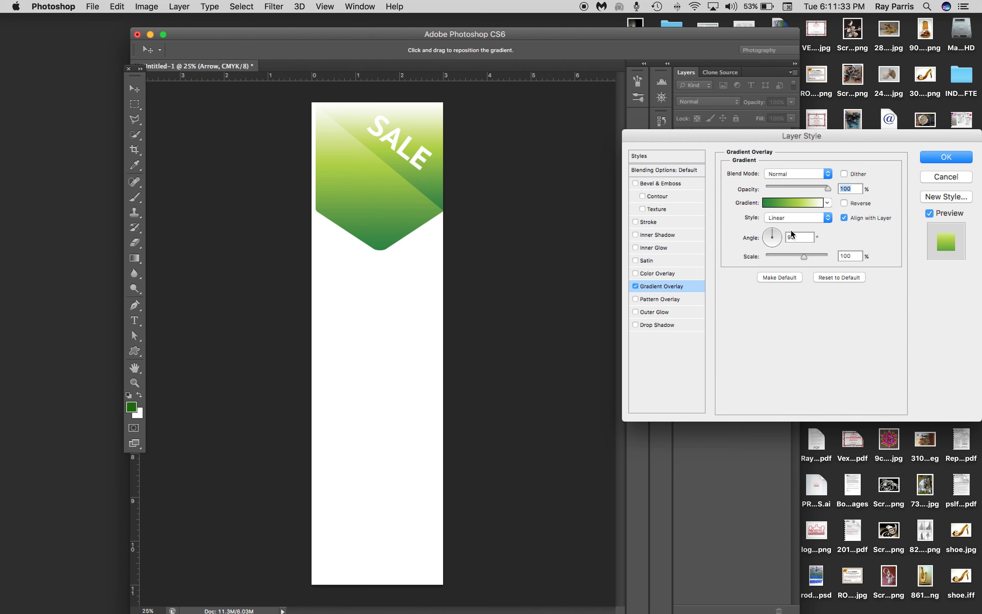
pyautogui.moveTo(773, 233); pyautogui.dragTo(772, 255)
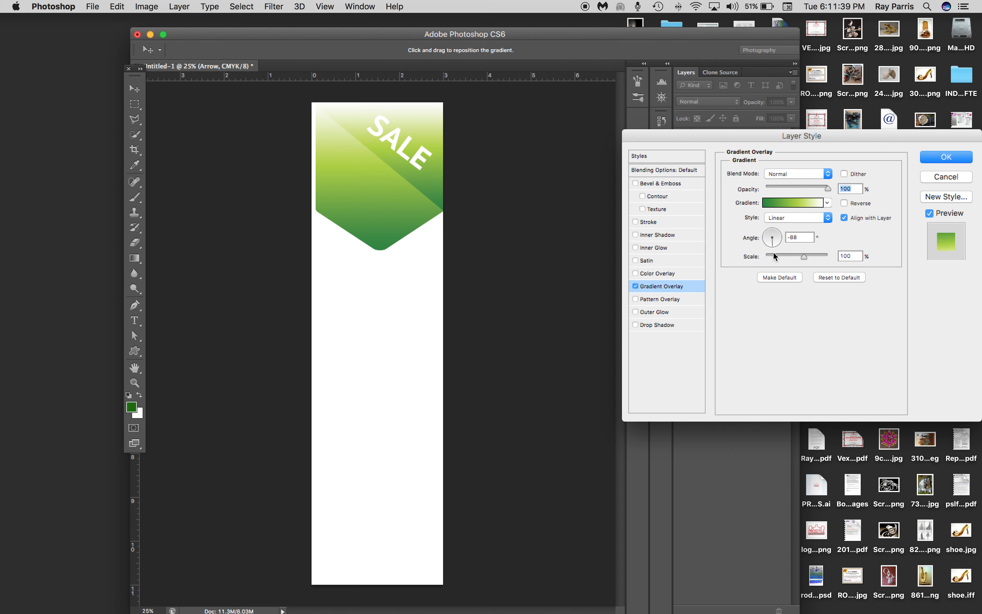
pyautogui.press('Tab')
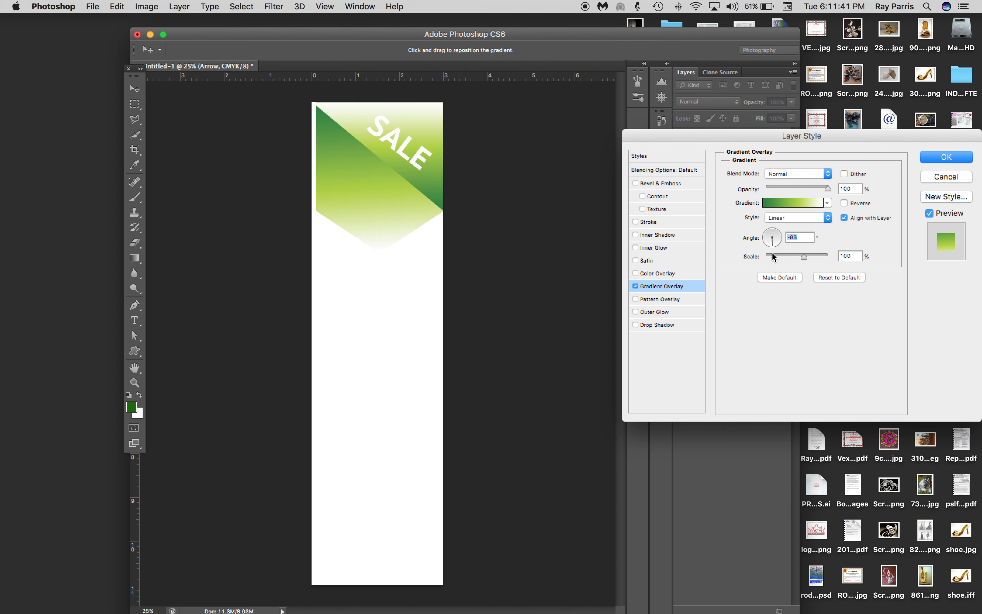
pyautogui.moveTo(772, 246); pyautogui.dragTo(811, 257)
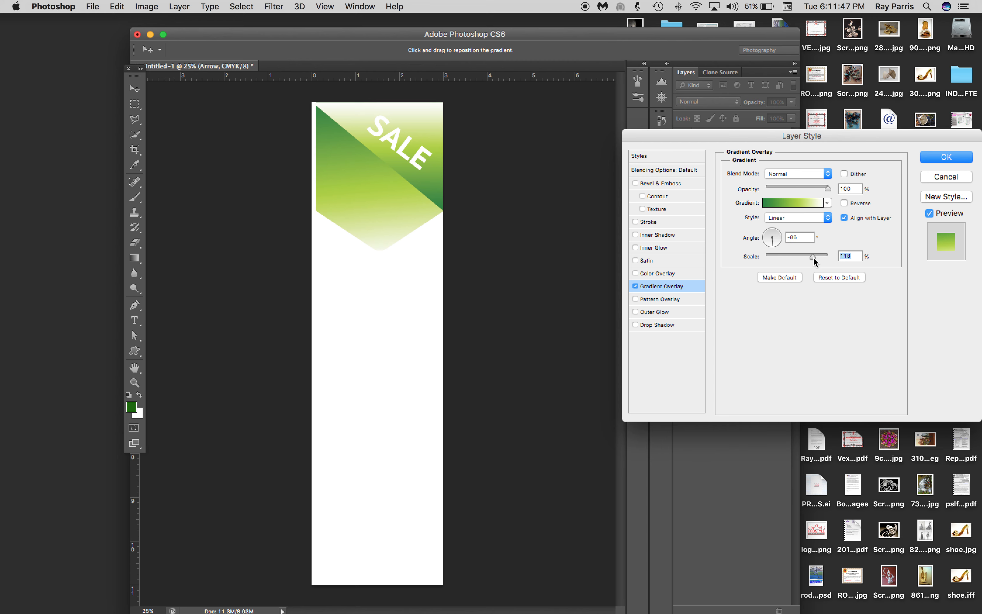
pyautogui.moveTo(816, 258); pyautogui.dragTo(820, 258)
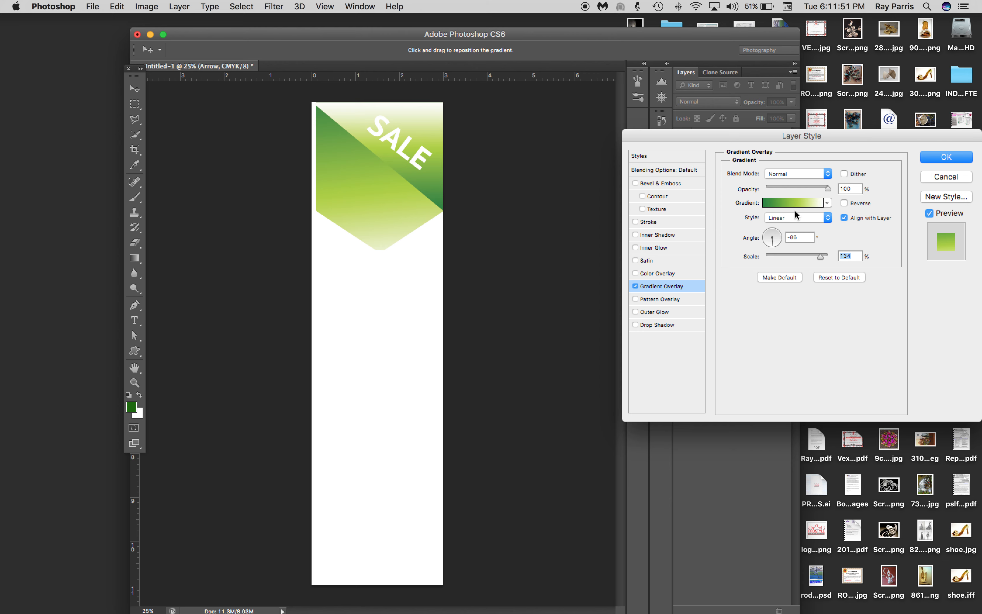
# Move the light green stop of the Arrow gradient to 63% and the dark green stop to 8%, and apply the style
pyautogui.click(790, 202)
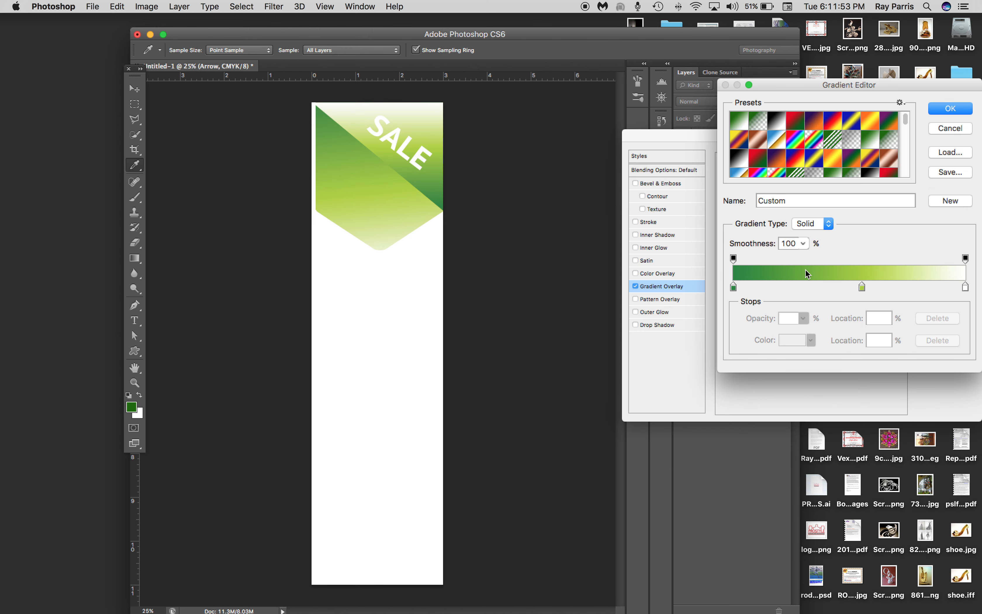
pyautogui.click(863, 286)
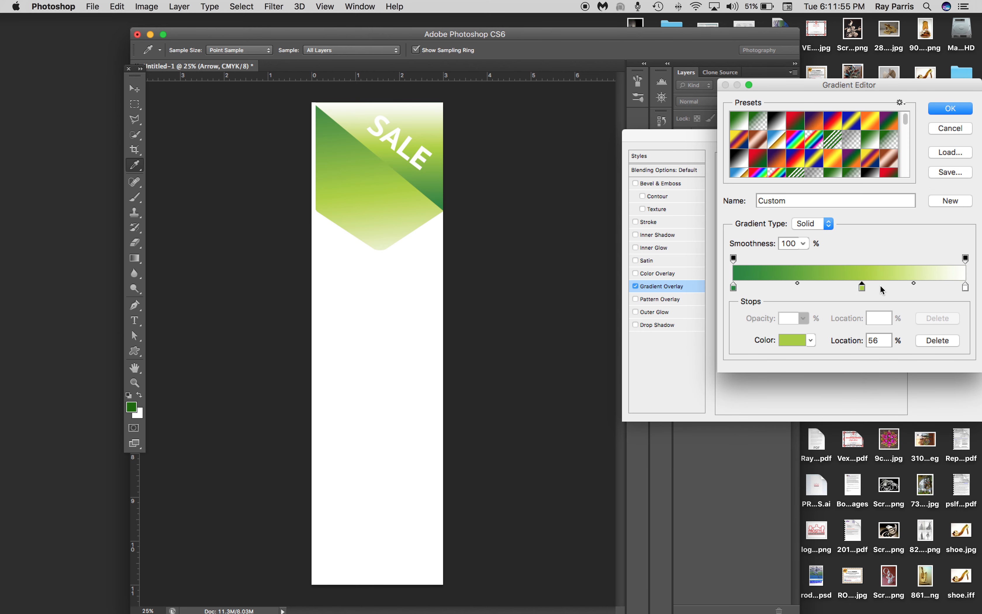
pyautogui.click(878, 286)
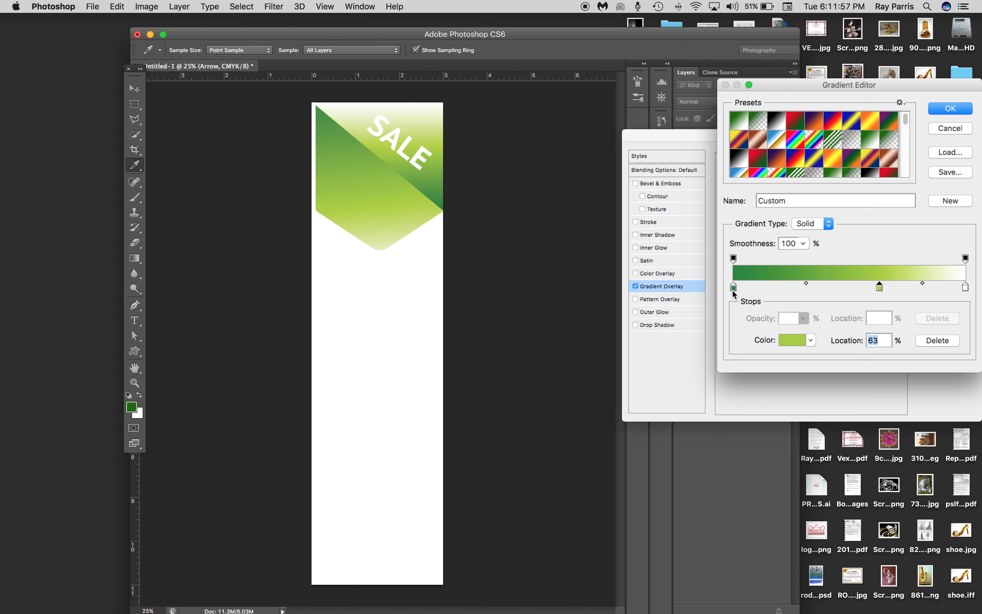
pyautogui.moveTo(733, 288); pyautogui.dragTo(753, 288)
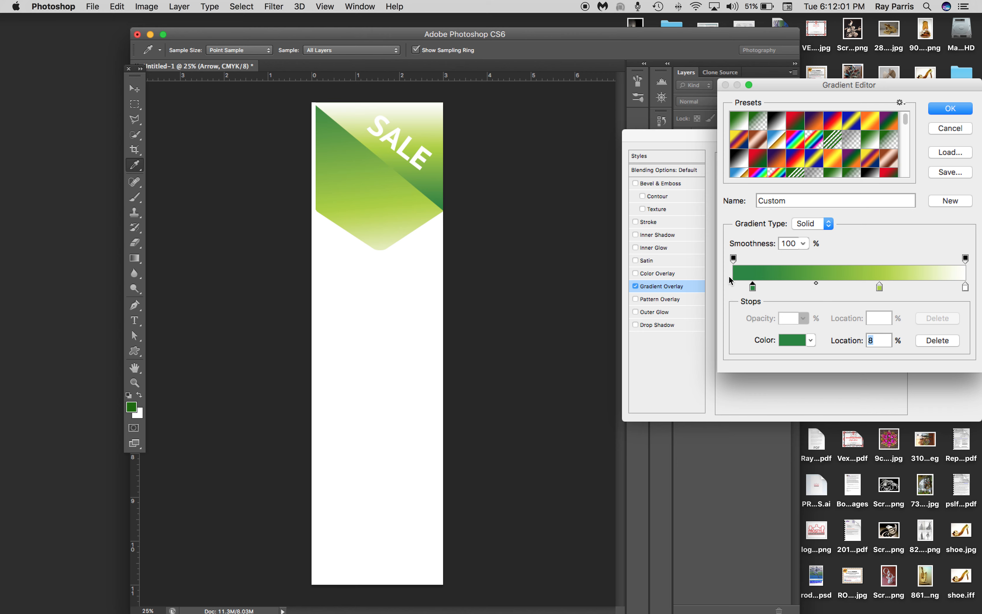
pyautogui.click(952, 113)
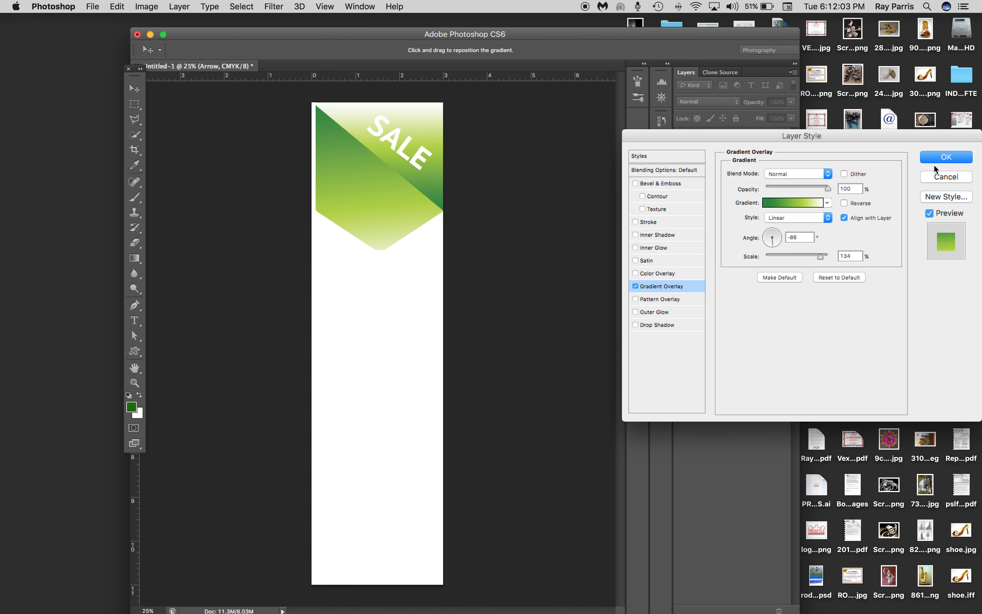
pyautogui.click(960, 164)
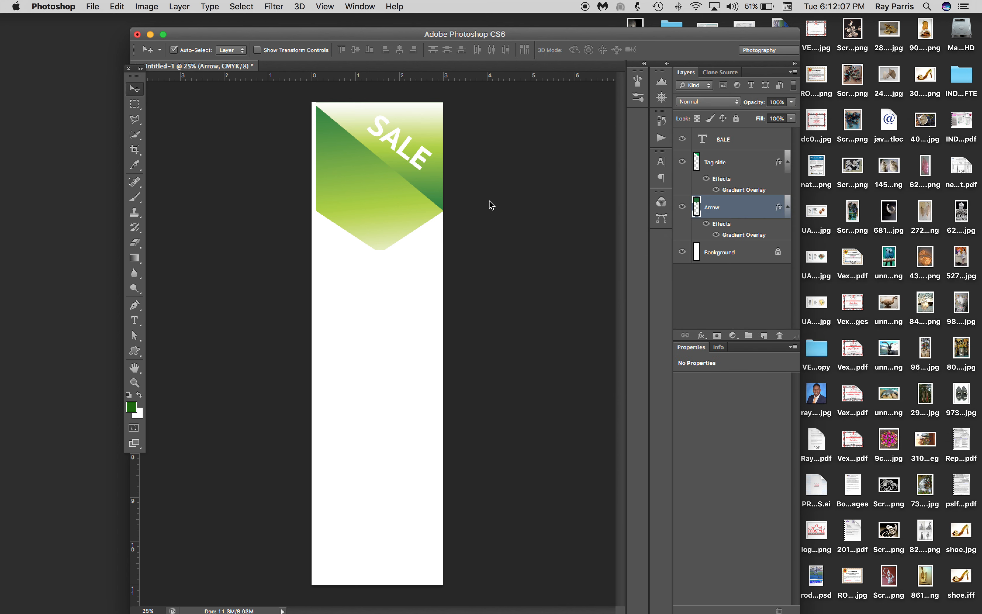
# Add a drop shadow to the Tag side layer with distance 13 px, spread 13% and size 65 px
pyautogui.click(334, 110)
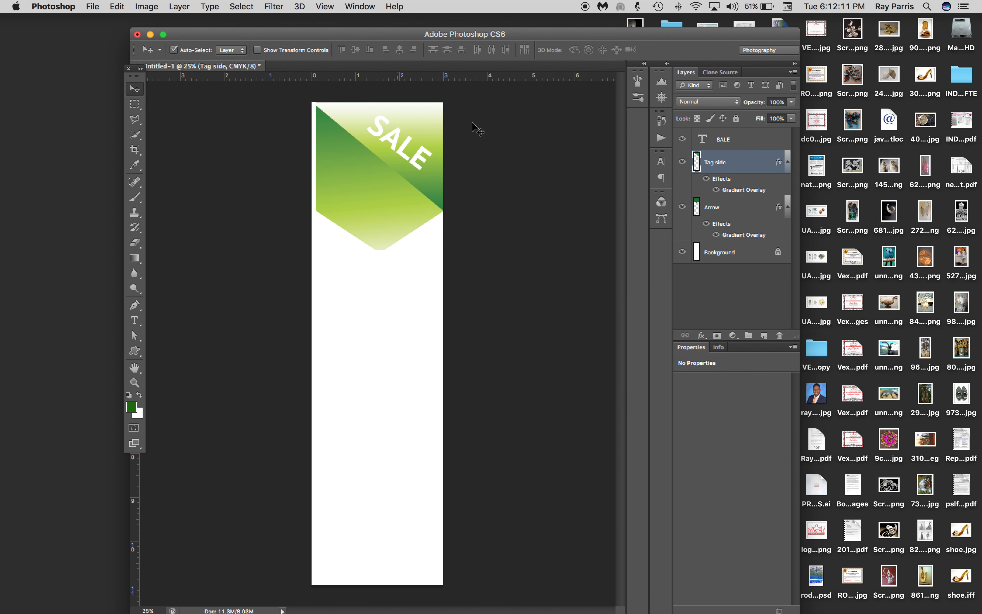
pyautogui.doubleClick(762, 159)
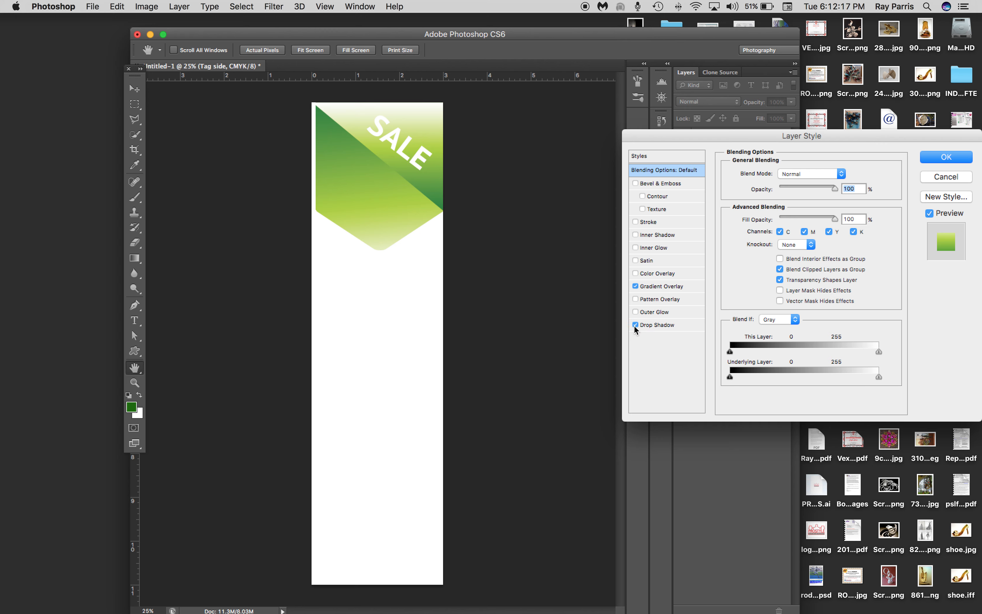
pyautogui.click(653, 326)
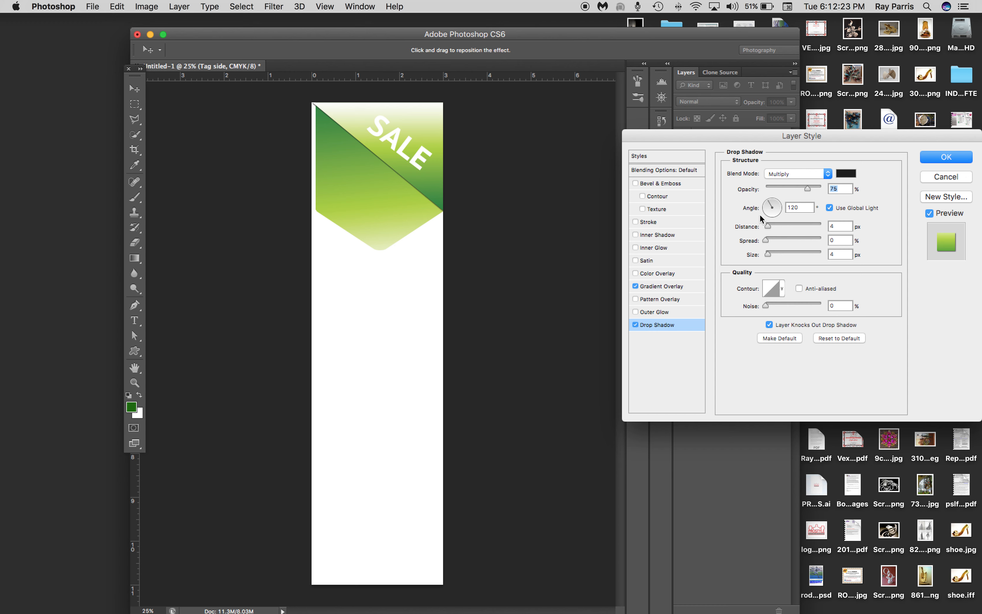
pyautogui.moveTo(770, 227); pyautogui.dragTo(776, 255)
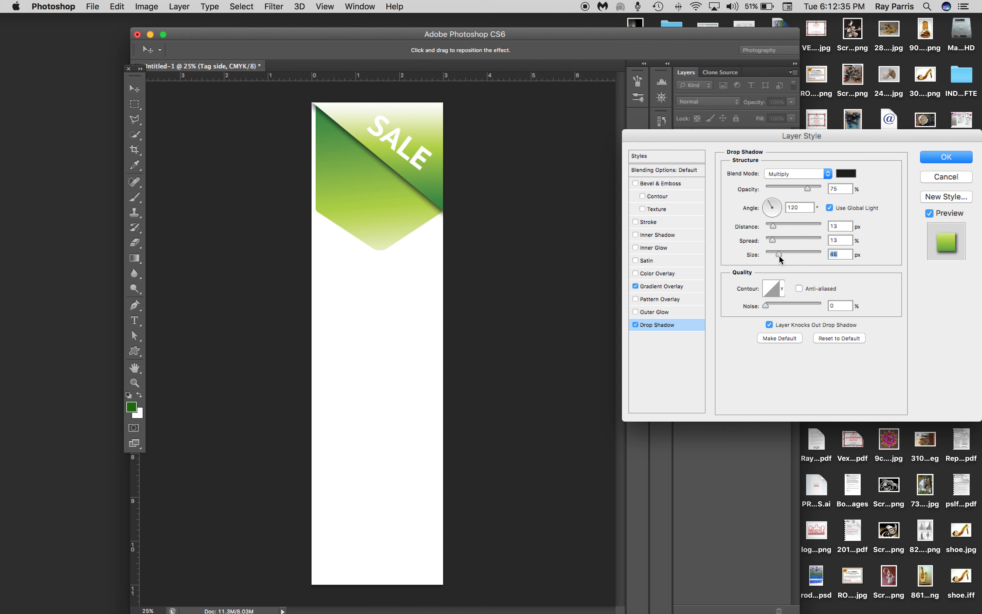
pyautogui.moveTo(782, 259); pyautogui.dragTo(784, 259)
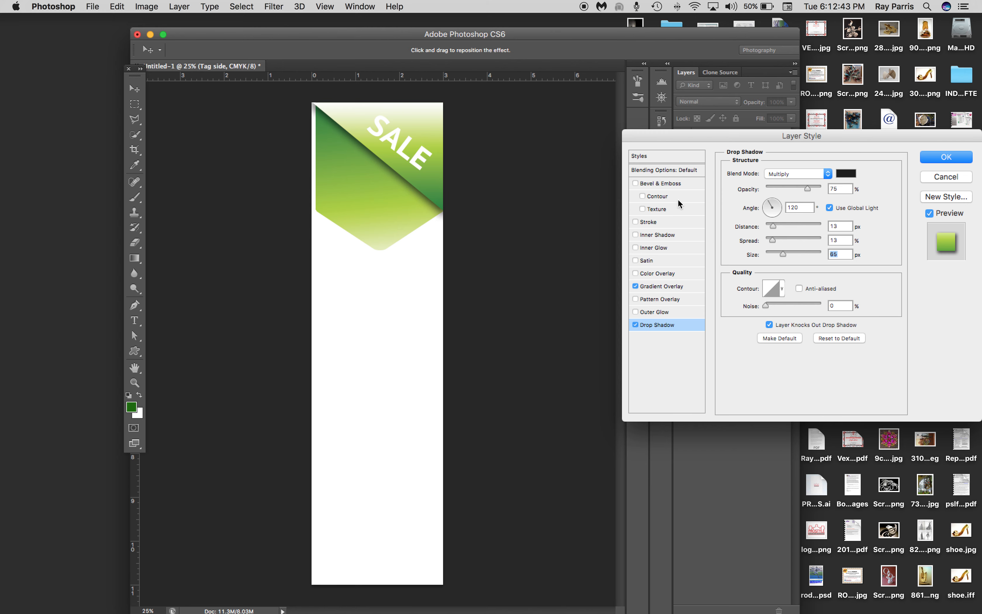
pyautogui.click(945, 159)
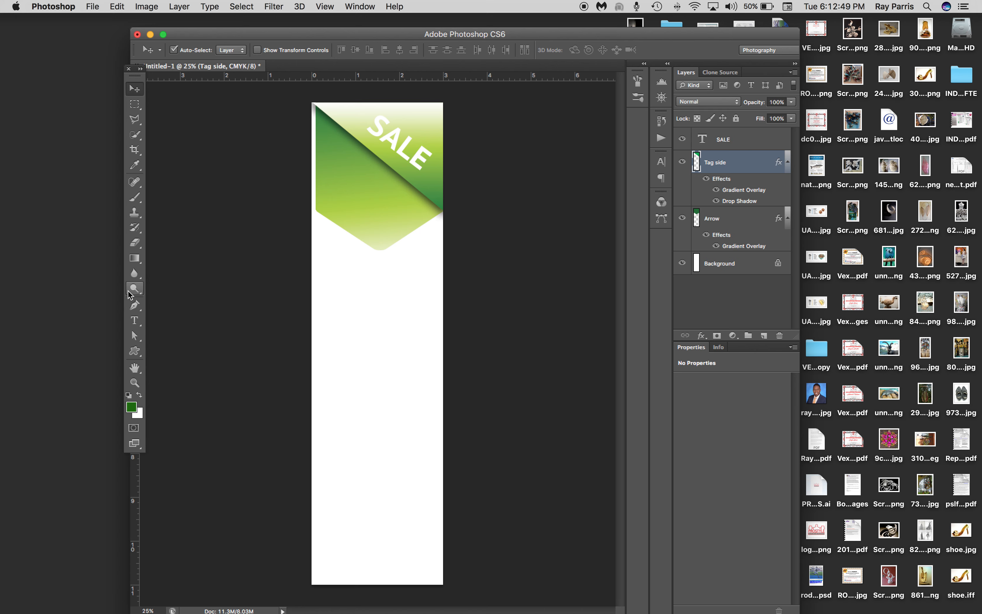
# Make a circular selection about 1.4 inches wide, centred horizontally in the lower part of the green ribbon
pyautogui.click(138, 106)
pyautogui.rightClick(139, 108)
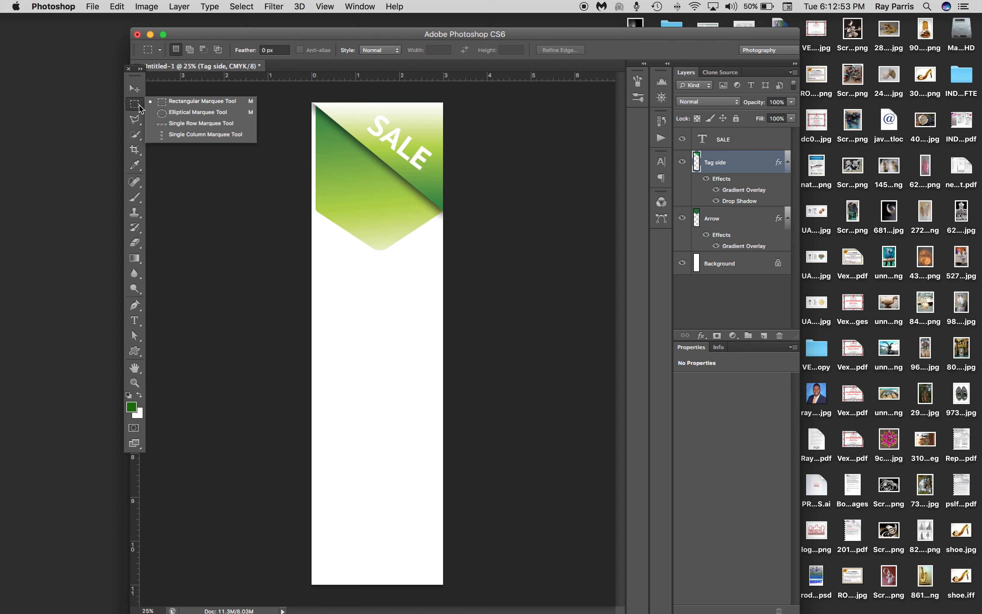
pyautogui.click(170, 115)
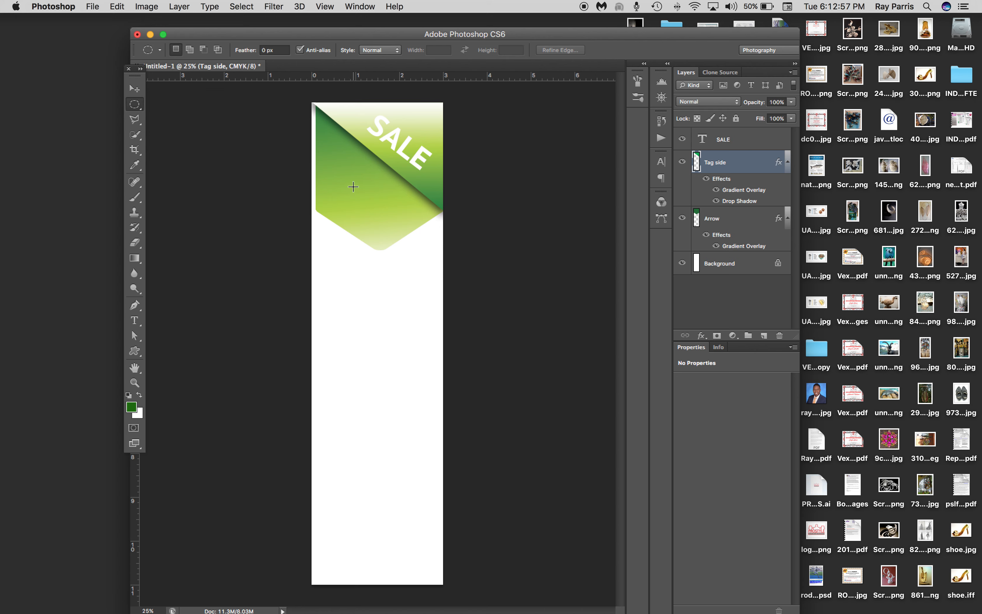
pyautogui.moveTo(353, 186); pyautogui.dragTo(416, 246)
pyautogui.moveTo(384, 212); pyautogui.dragTo(383, 208)
pyautogui.moveTo(383, 213); pyautogui.dragTo(384, 214)
# Create a new layer named Circle above the Tag side layer
pyautogui.click(175, 7)
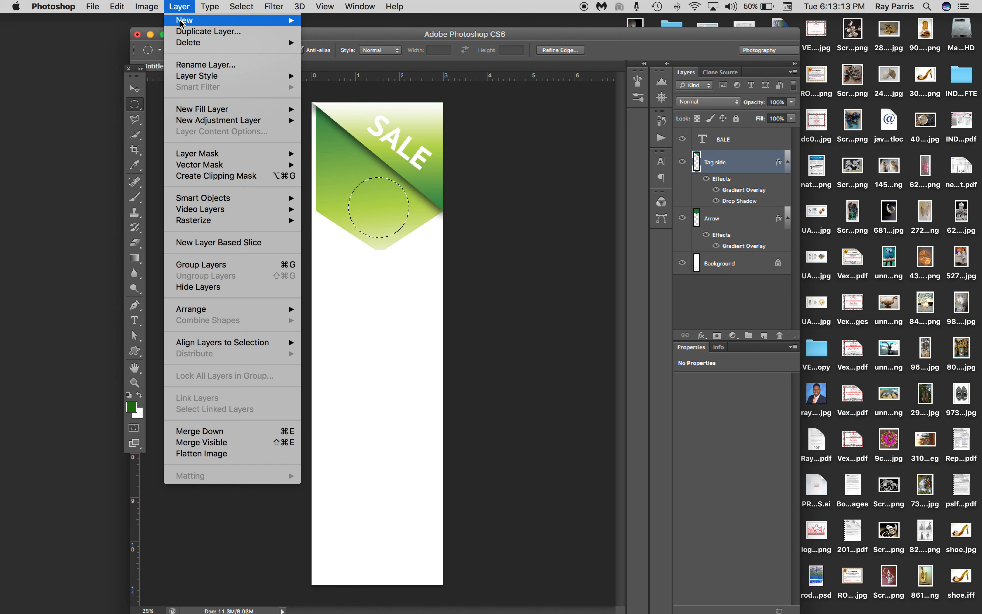
pyautogui.moveTo(270, 22)
pyautogui.click(324, 25)
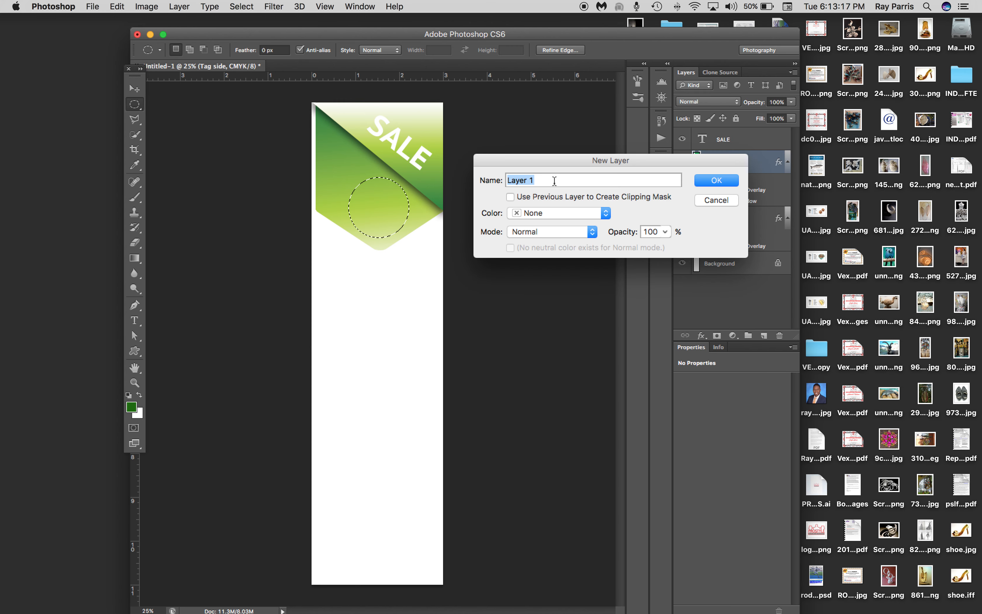
pyautogui.write('Circle')
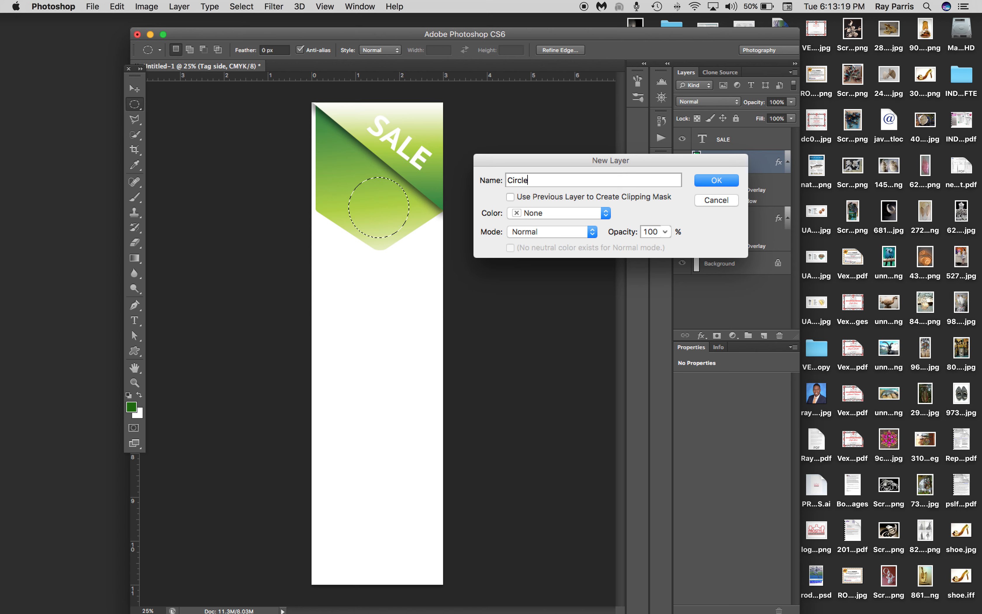
pyautogui.click(711, 182)
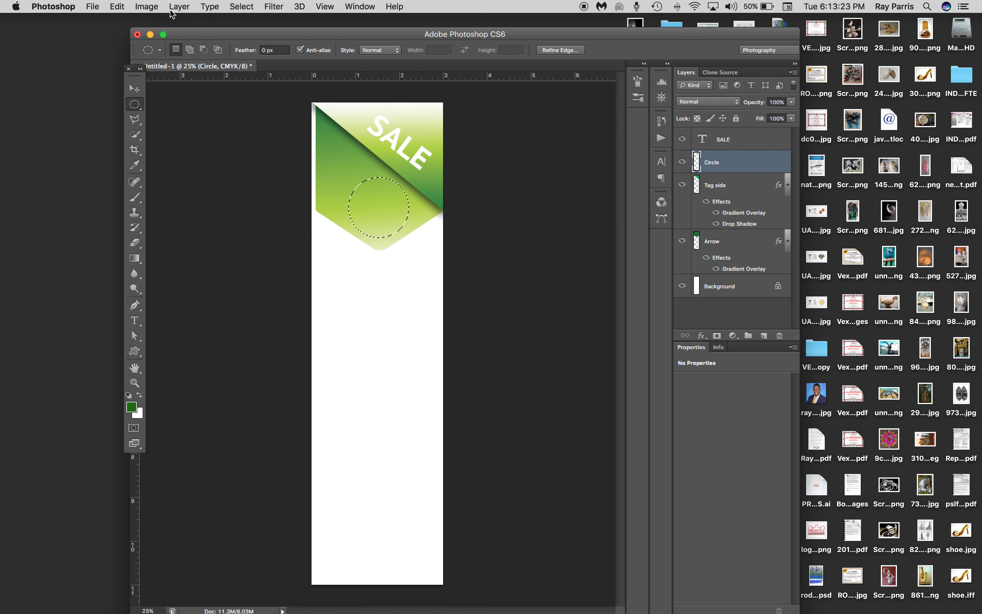
# Fill the circular selection with White on the Circle layer and deselect
pyautogui.click(118, 7)
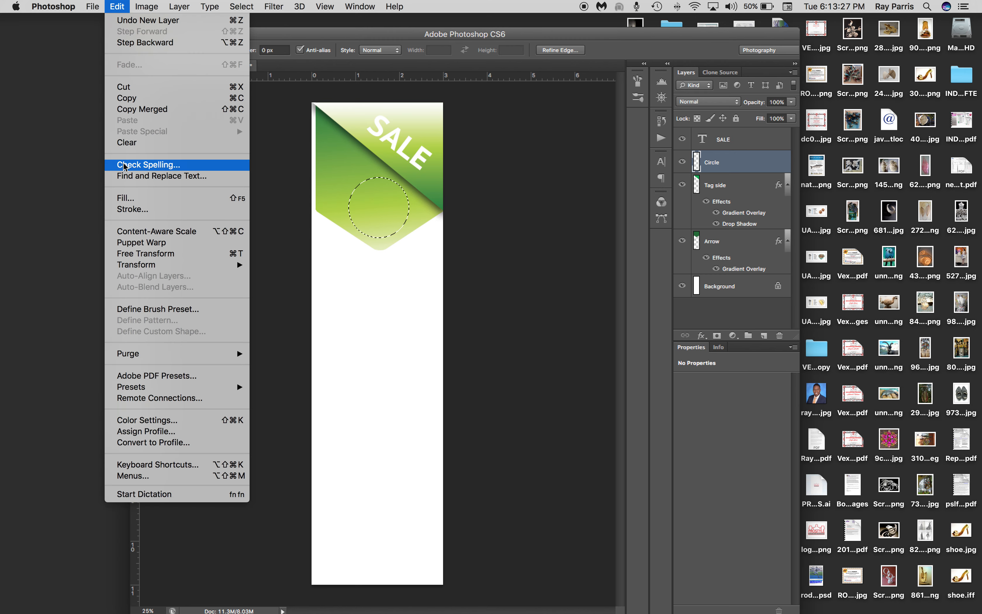
pyautogui.click(125, 198)
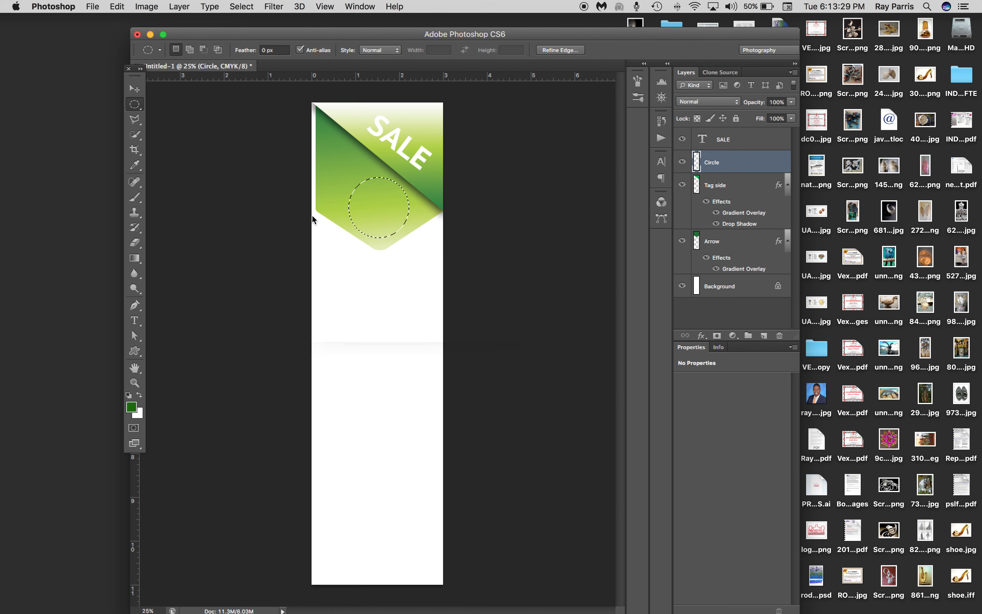
pyautogui.click(435, 202)
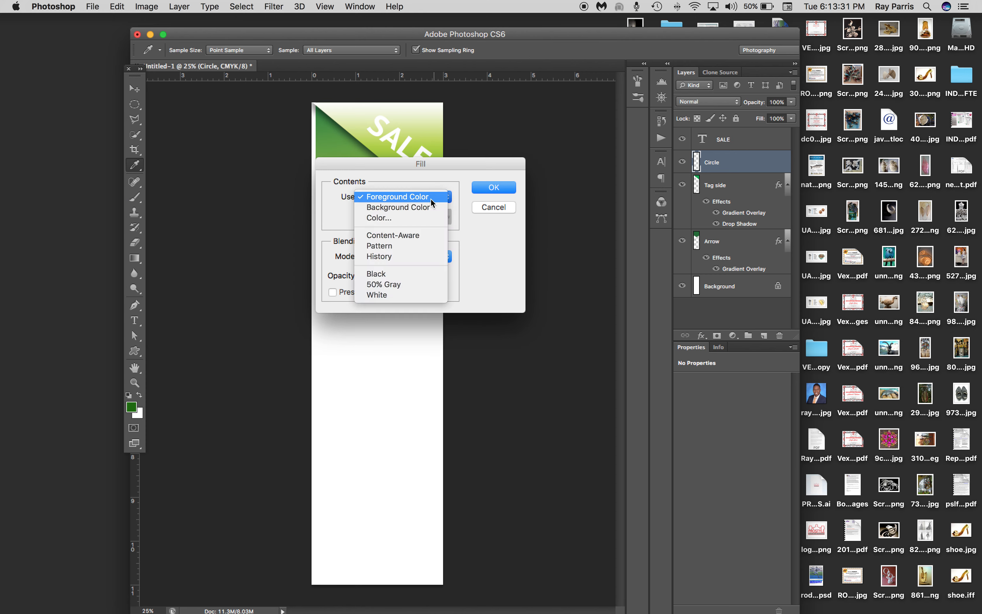
pyautogui.click(376, 296)
pyautogui.click(487, 187)
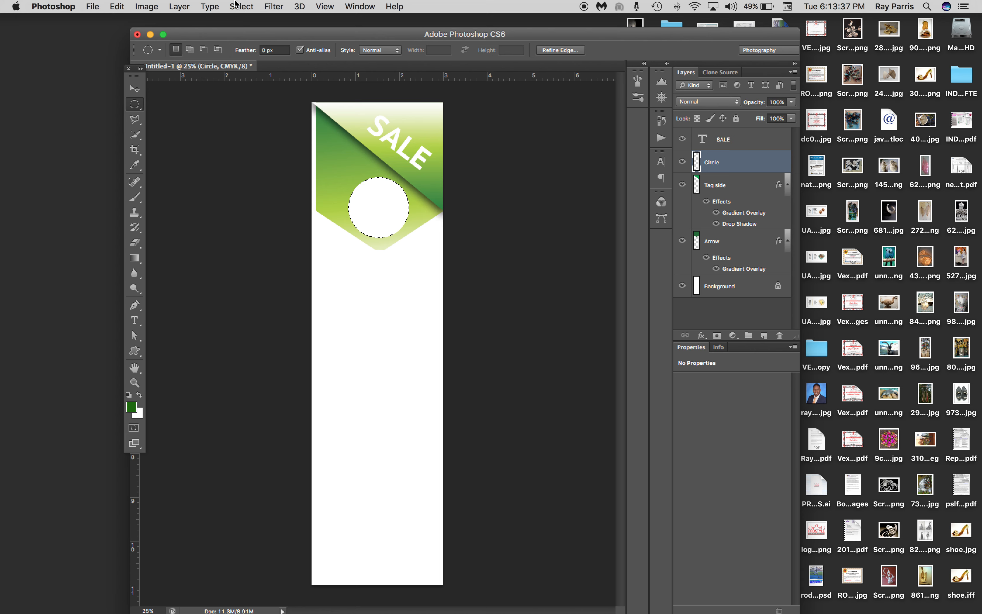
pyautogui.click(242, 6)
pyautogui.click(243, 33)
# Duplicate the Circle and Arrow layers together and move the copies straight down until the copied ribbon's top edge meets the original's side corners
pyautogui.click(135, 89)
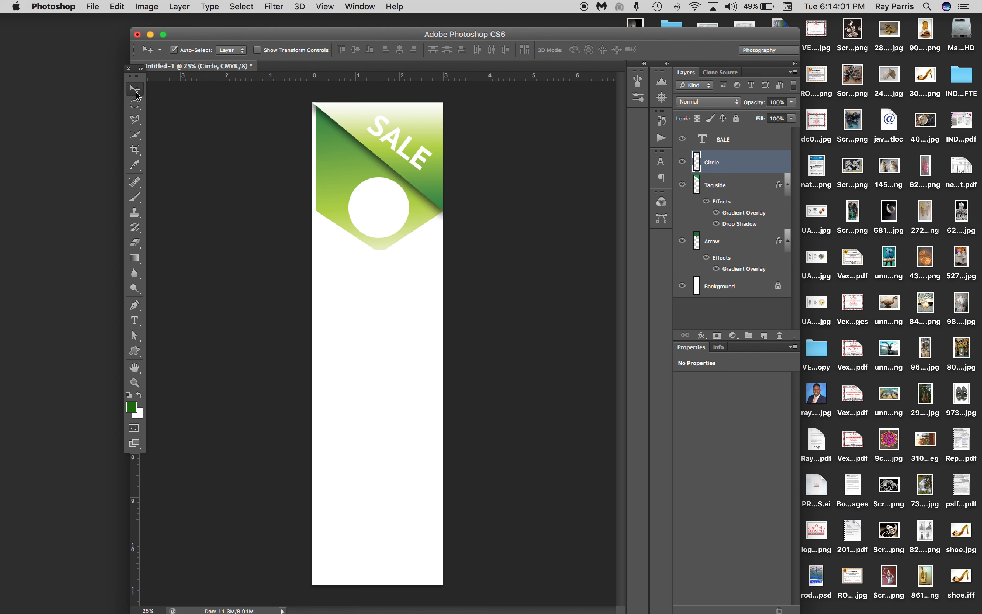
pyautogui.click(338, 172)
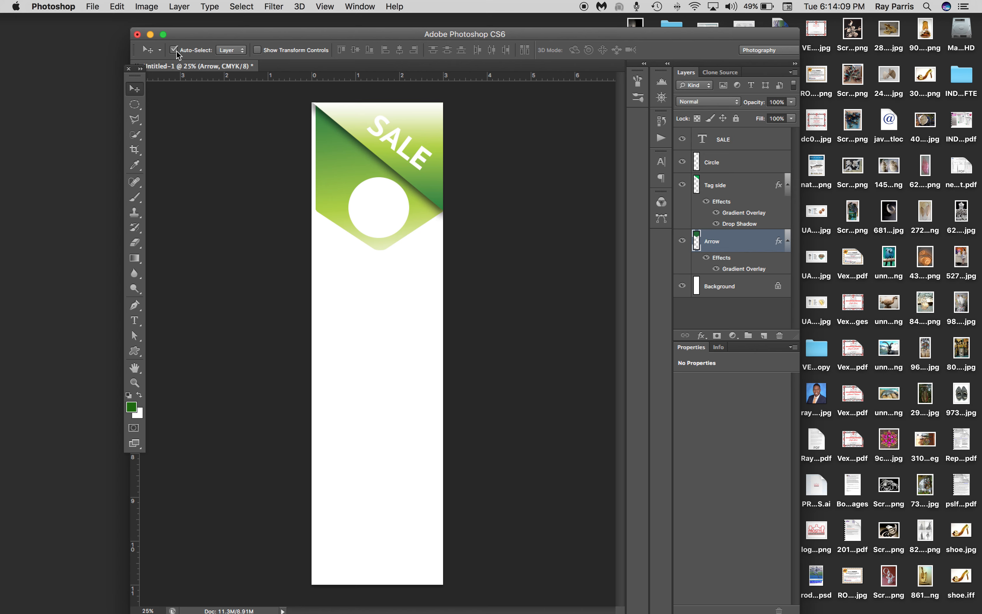
pyautogui.keyDown('shift'); pyautogui.click(383, 212); pyautogui.keyUp('shift')
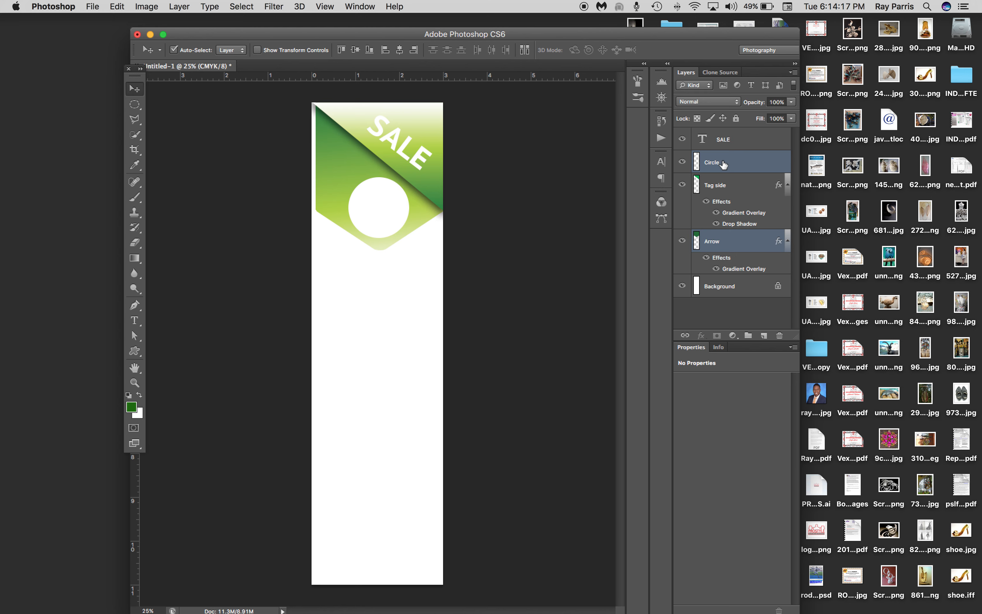
pyautogui.rightClick(766, 161)
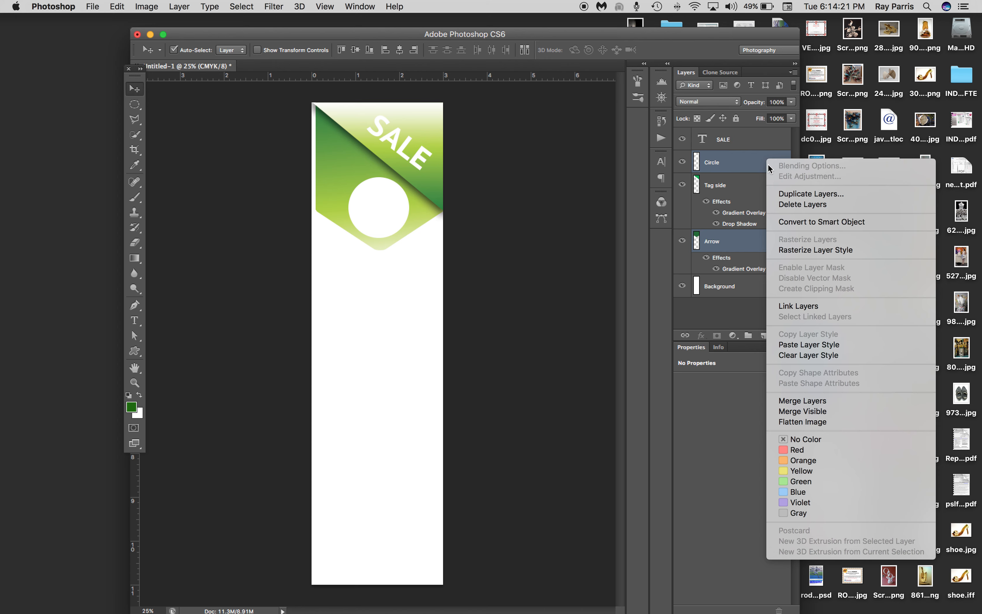
pyautogui.click(796, 194)
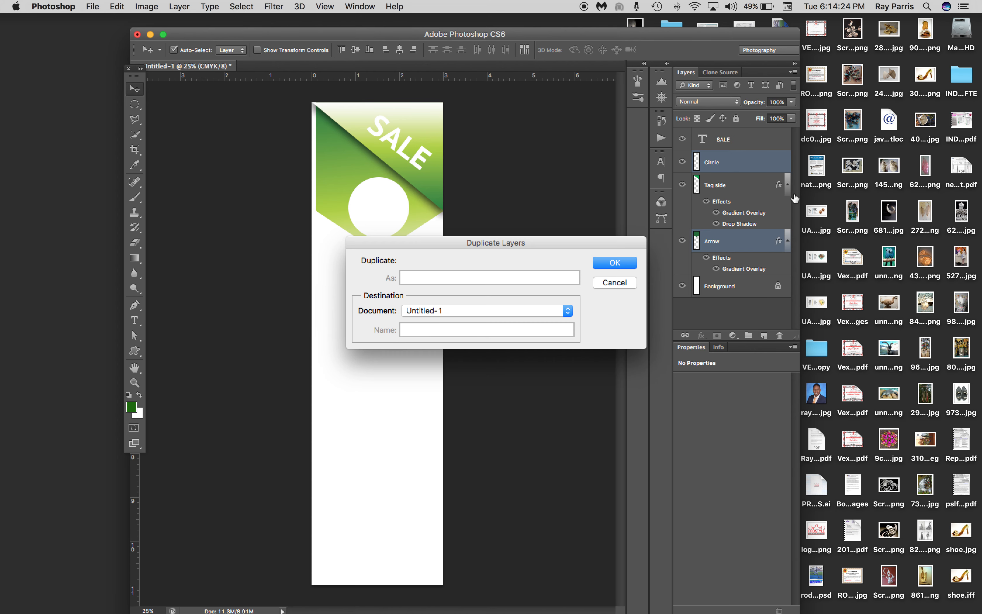
pyautogui.click(623, 262)
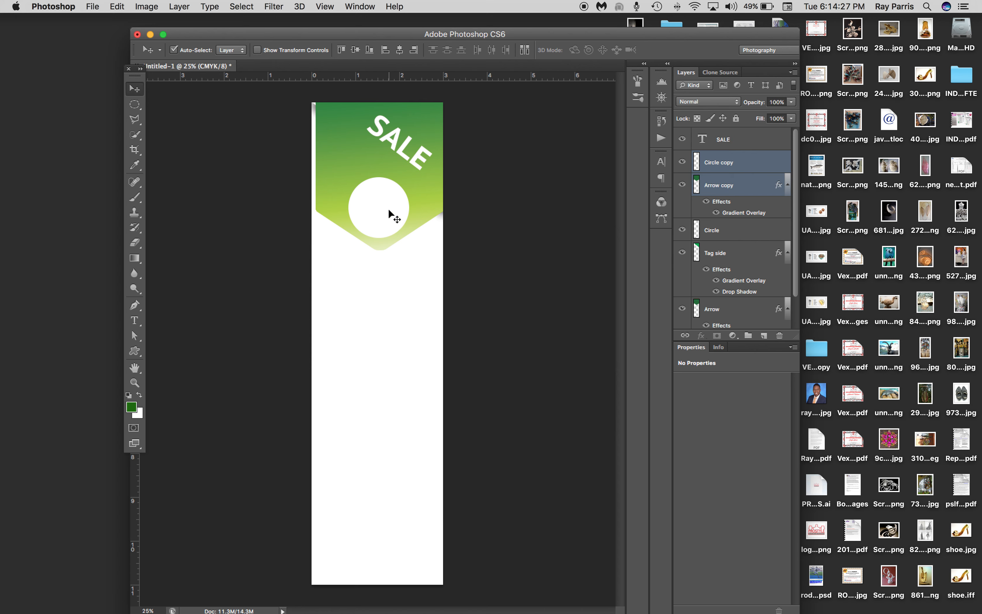
pyautogui.moveTo(388, 222); pyautogui.dragTo(393, 321)
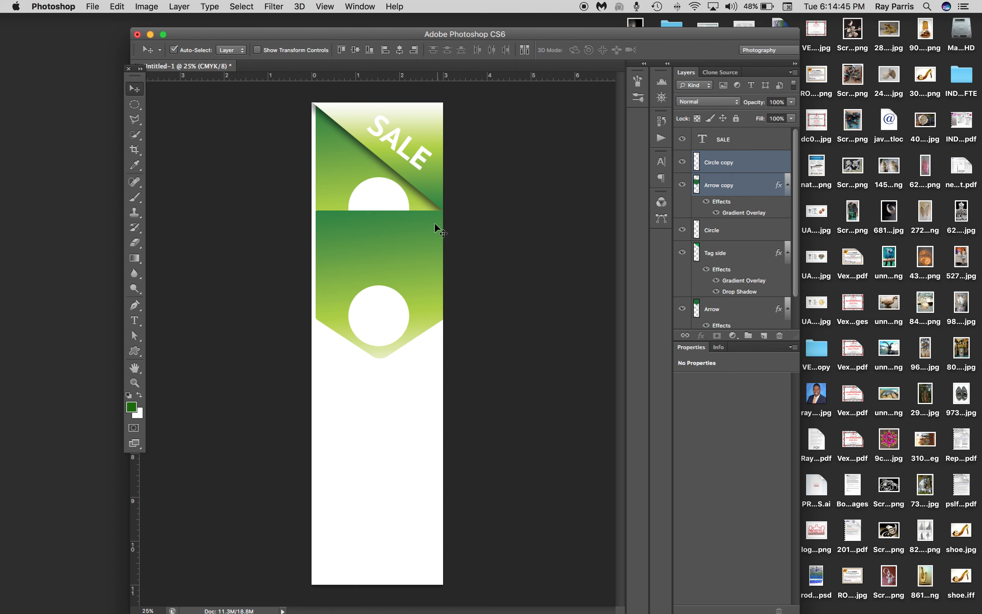
# Load the Arrow layer's outline as a selection, delete that area from the Arrow copy layer and deselect
pyautogui.click(737, 192)
pyautogui.click(339, 176)
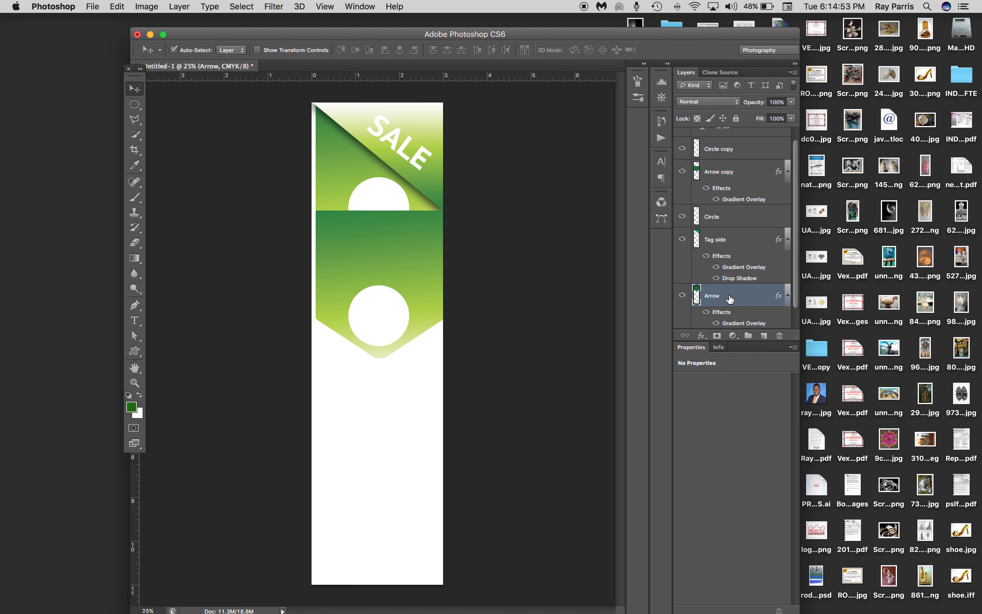
pyautogui.keyDown('super'); pyautogui.click(697, 296); pyautogui.keyUp('super')
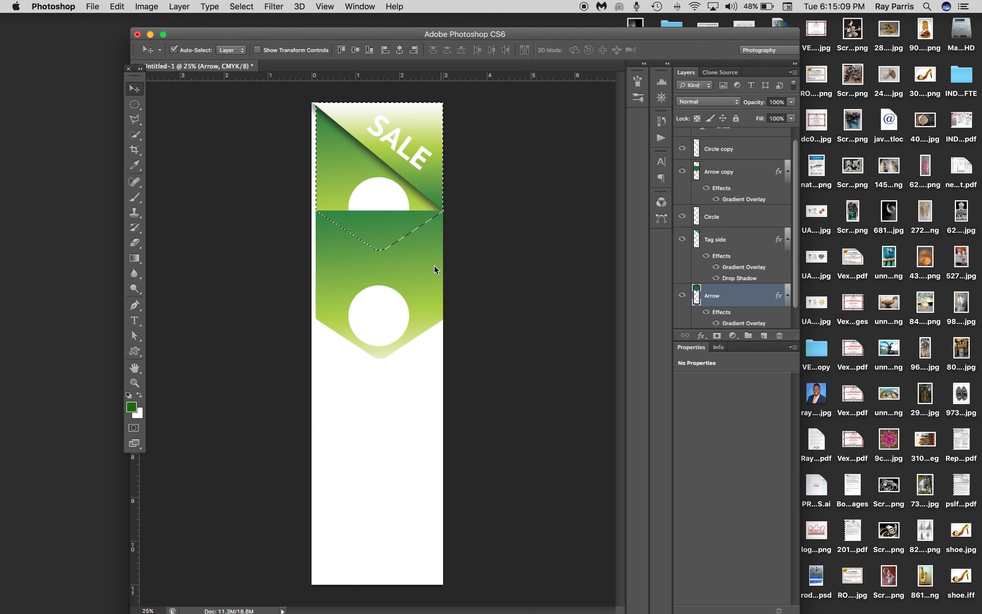
pyautogui.click(683, 172)
pyautogui.click(683, 171)
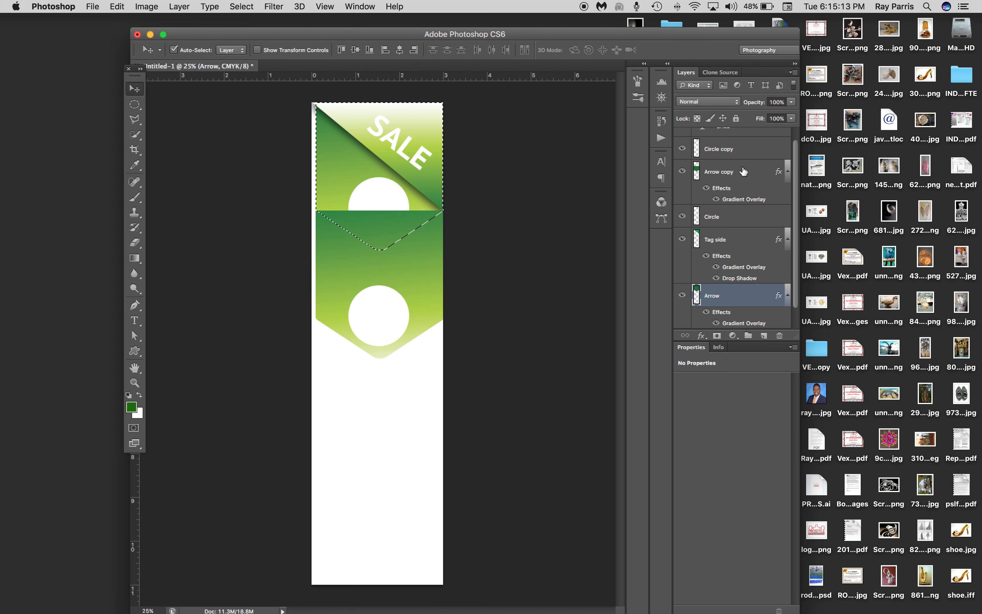
pyautogui.click(757, 173)
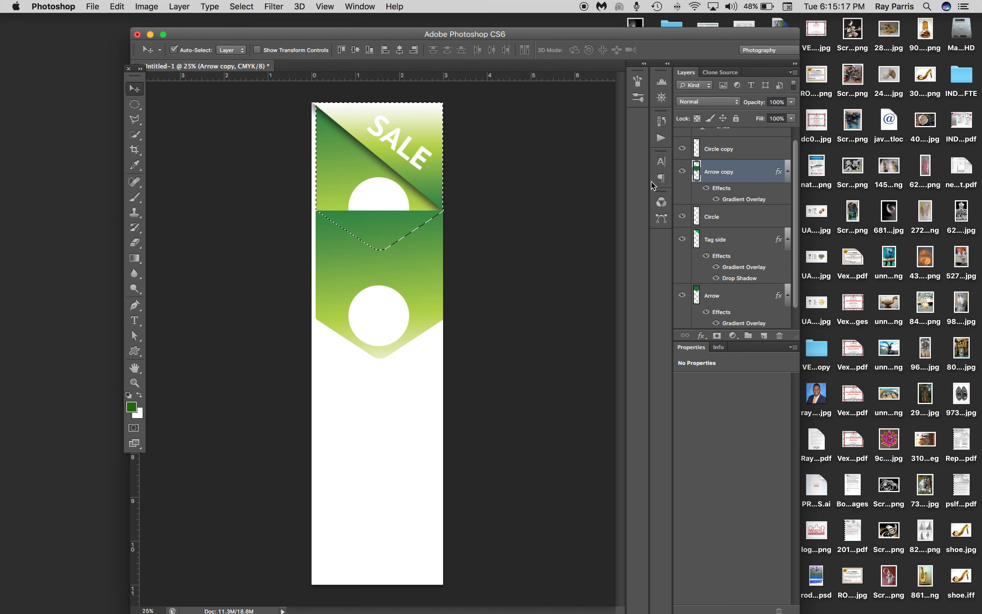
pyautogui.press('Delete')
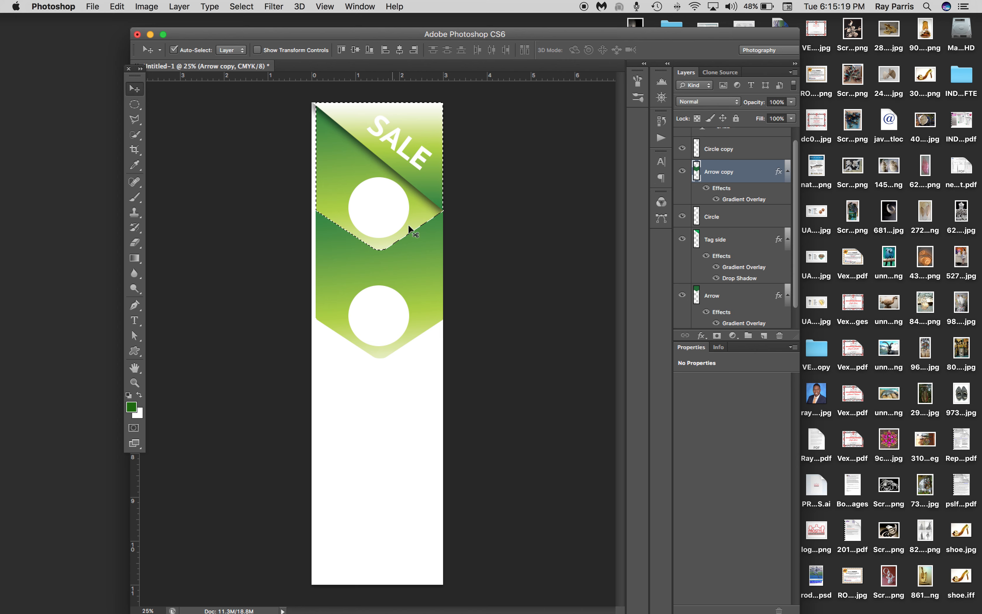
pyautogui.press('super+d')
# Move the Circle copy and Arrow copy layers down about 0.4 inch, leaving a white chevron gap below the first ribbon
pyautogui.keyDown('shift'); pyautogui.click(372, 317); pyautogui.keyUp('shift')
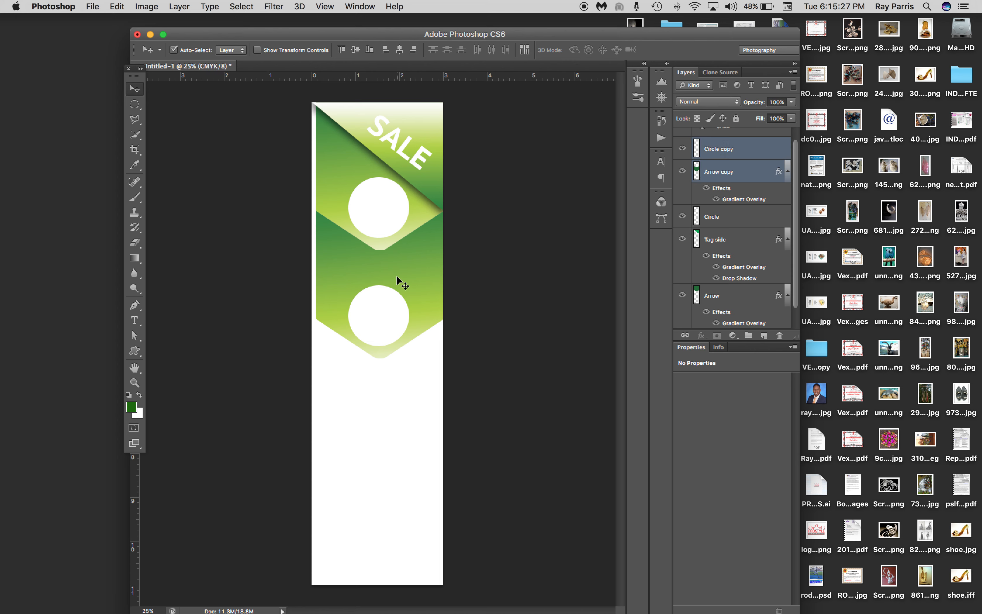
pyautogui.hotkey('shift', 'Down')
pyautogui.hotkey('shift', 'Down')
pyautogui.hotkey('shift', 'Down')
pyautogui.hotkey('shift', 'Down')
pyautogui.hotkey('shift', 'Down')
pyautogui.hotkey('shift', 'Down')
pyautogui.hotkey('shift', 'Down')
pyautogui.hotkey('shift', 'Down')
pyautogui.hotkey('shift', 'Down')
pyautogui.hotkey('shift', 'Down')
pyautogui.hotkey('shift', 'Down')
pyautogui.hotkey('shift', 'Down')
pyautogui.hotkey('shift', 'Down')
pyautogui.hotkey('shift', 'Down')
pyautogui.hotkey('shift', 'Down')
pyautogui.hotkey('shift', 'Down')
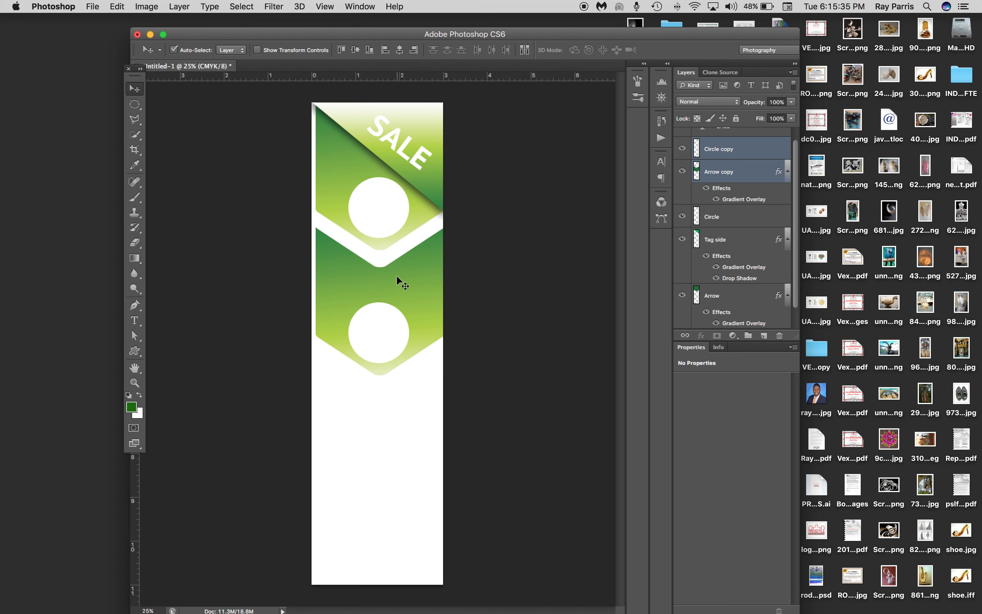
pyautogui.hotkey('shift', 'Down')
# Duplicate the Circle copy and Arrow copy layers and move the new pair straight down to form a third ribbon segment
pyautogui.rightClick(761, 152)
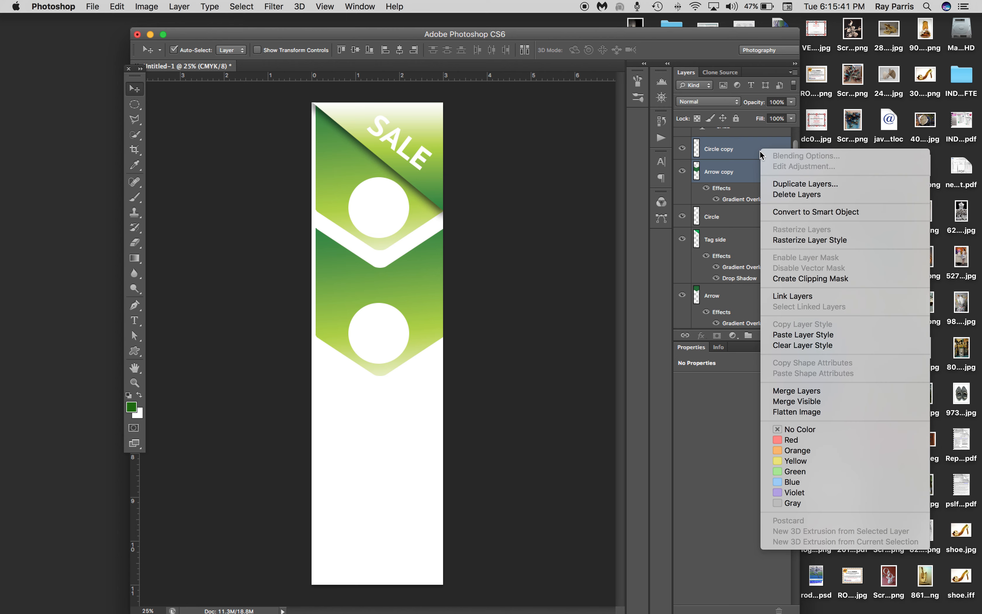
pyautogui.click(782, 185)
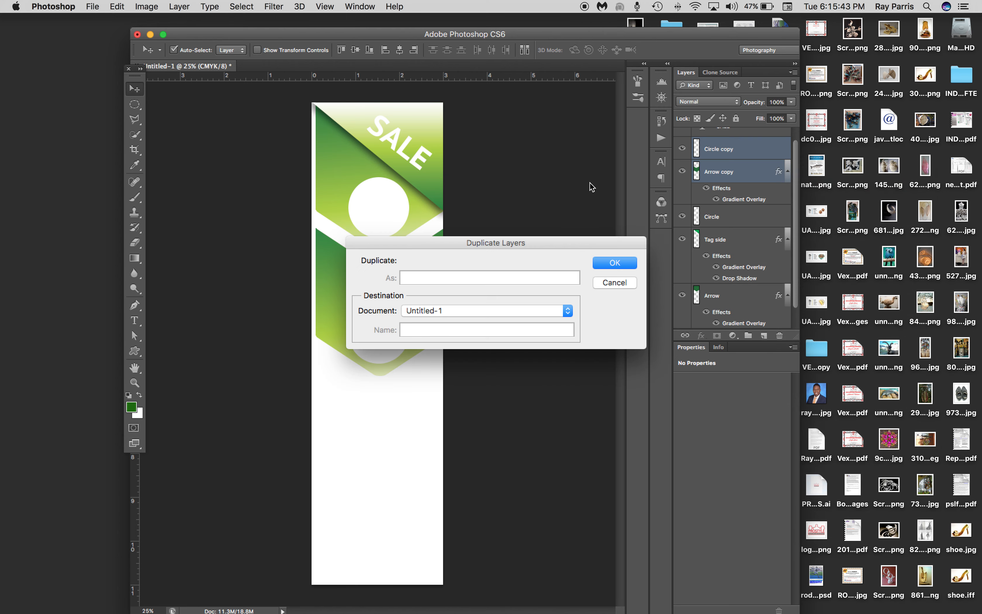
pyautogui.click(624, 260)
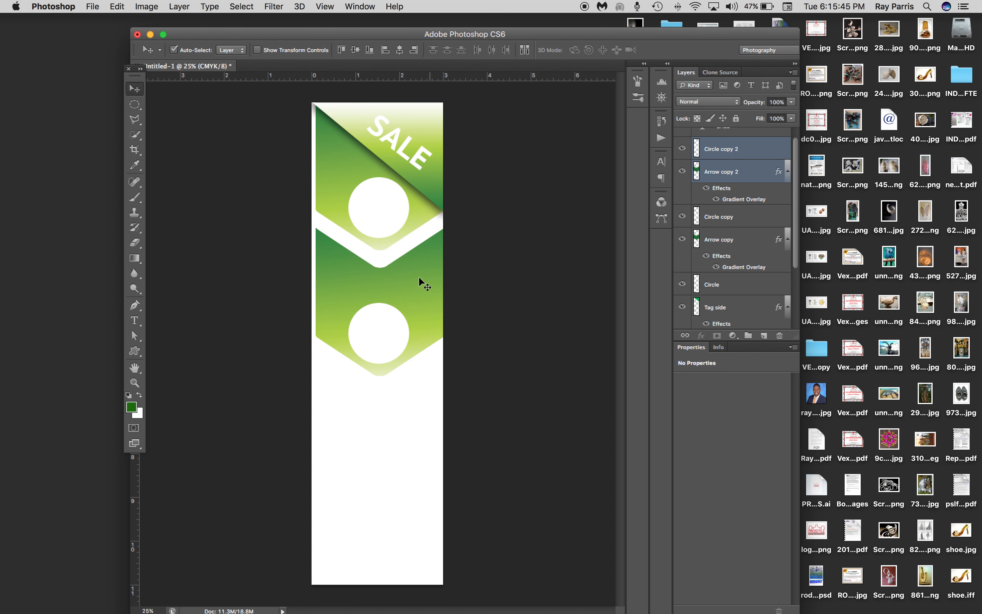
pyautogui.moveTo(414, 275); pyautogui.dragTo(419, 407)
# Nudge the middle Circle copy and Arrow copy layers slightly down to even out the gaps between the three segments
pyautogui.click(412, 304)
pyautogui.press('Down')
pyautogui.press('Down')
pyautogui.press('Down')
pyautogui.press('Down')
pyautogui.press('Down')
pyautogui.press('Down')
pyautogui.press('Down')
pyautogui.press('Down')
pyautogui.press('Down')
pyautogui.press('Down')
pyautogui.press('Down')
pyautogui.press('Down')
pyautogui.press('Down')
pyautogui.press('Down')
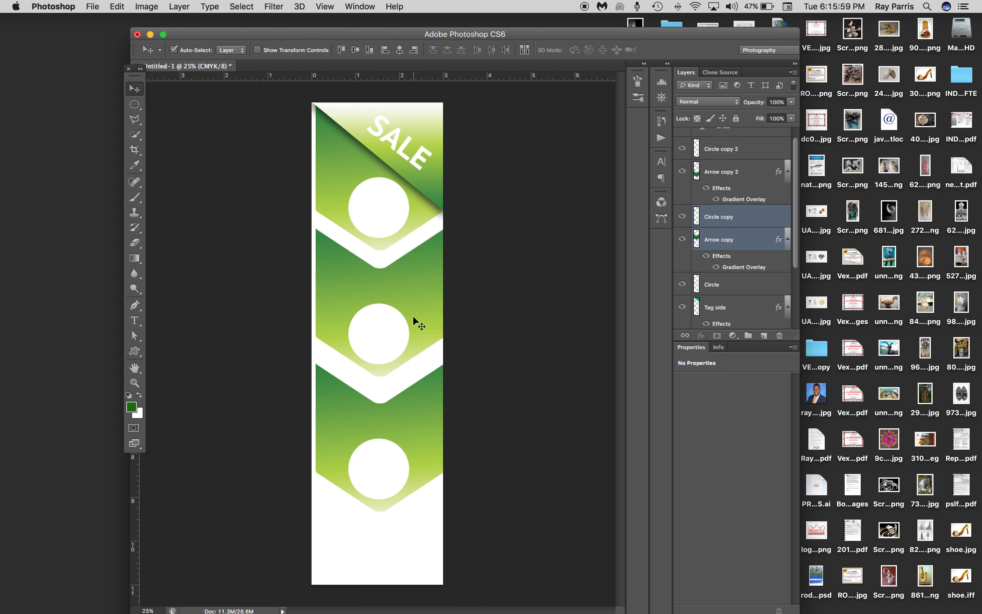
pyautogui.press('Down')
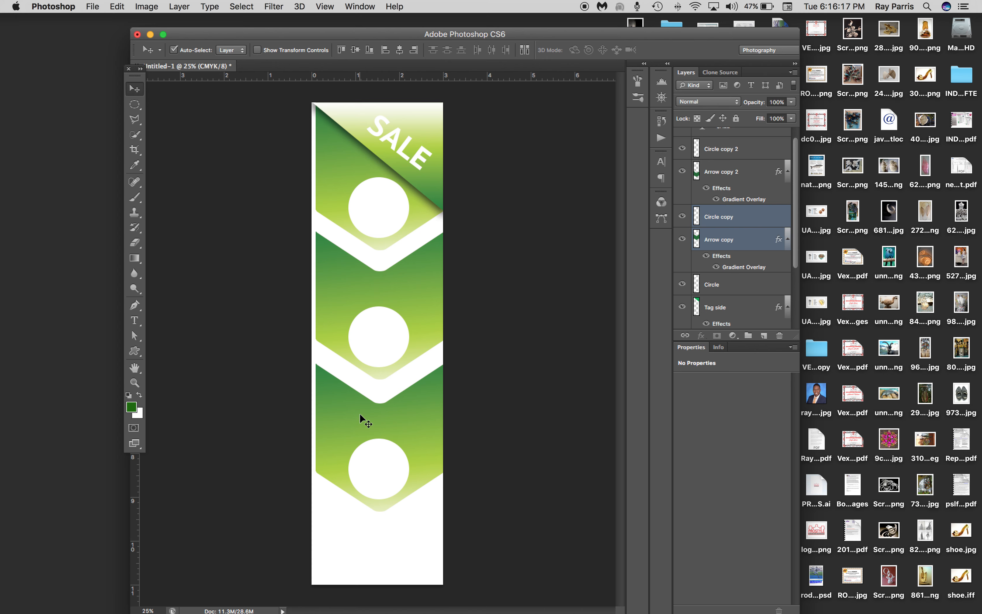
pyautogui.click(396, 130)
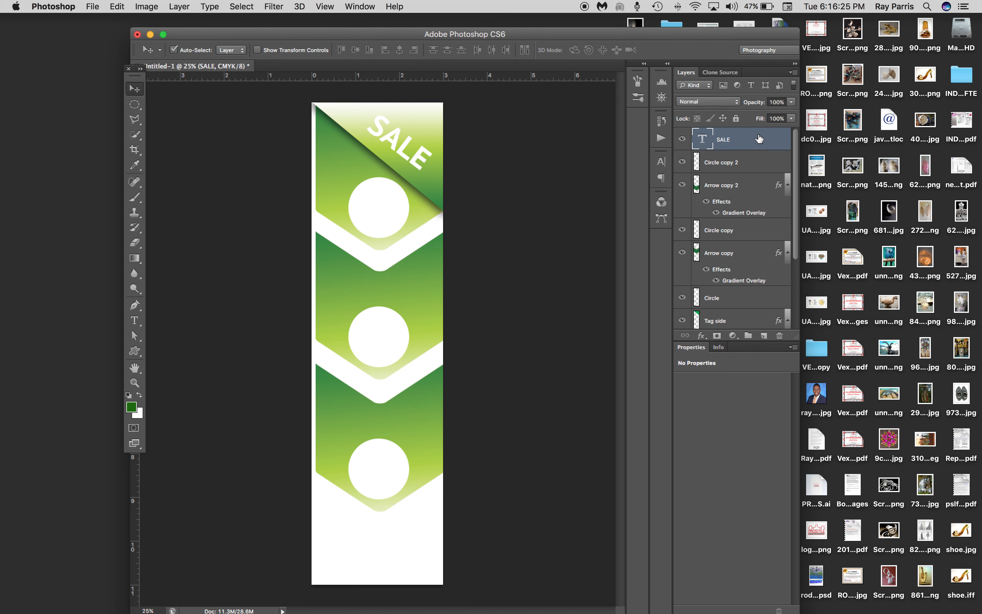
pyautogui.doubleClick(767, 138)
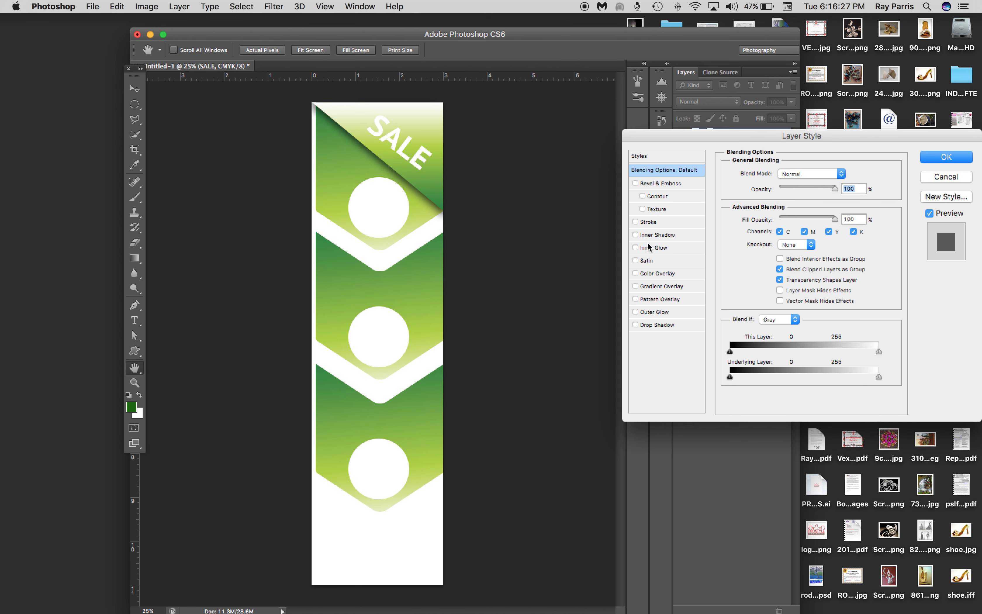
pyautogui.click(635, 325)
pyautogui.click(656, 327)
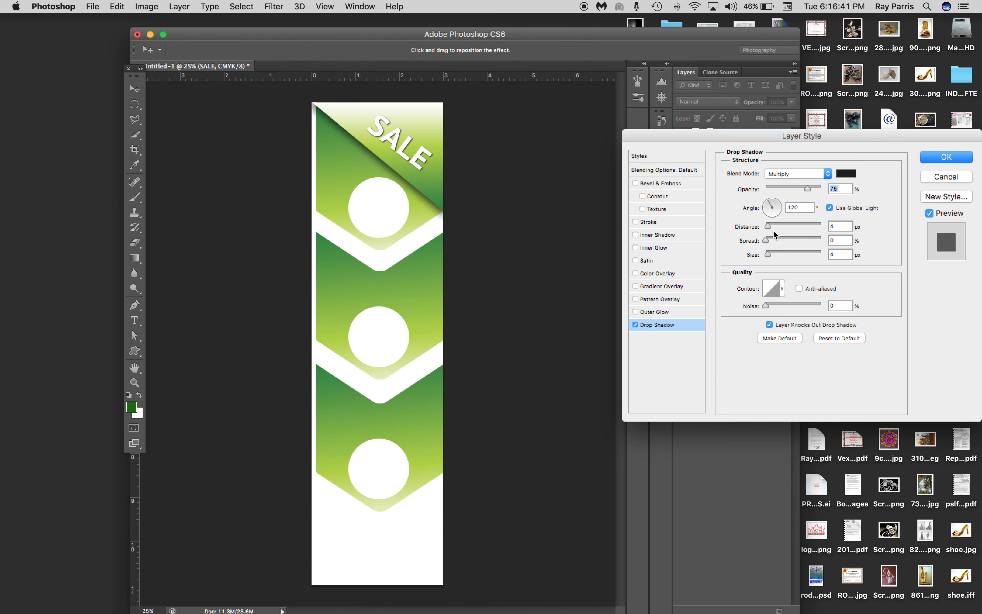
pyautogui.moveTo(772, 226); pyautogui.dragTo(774, 257)
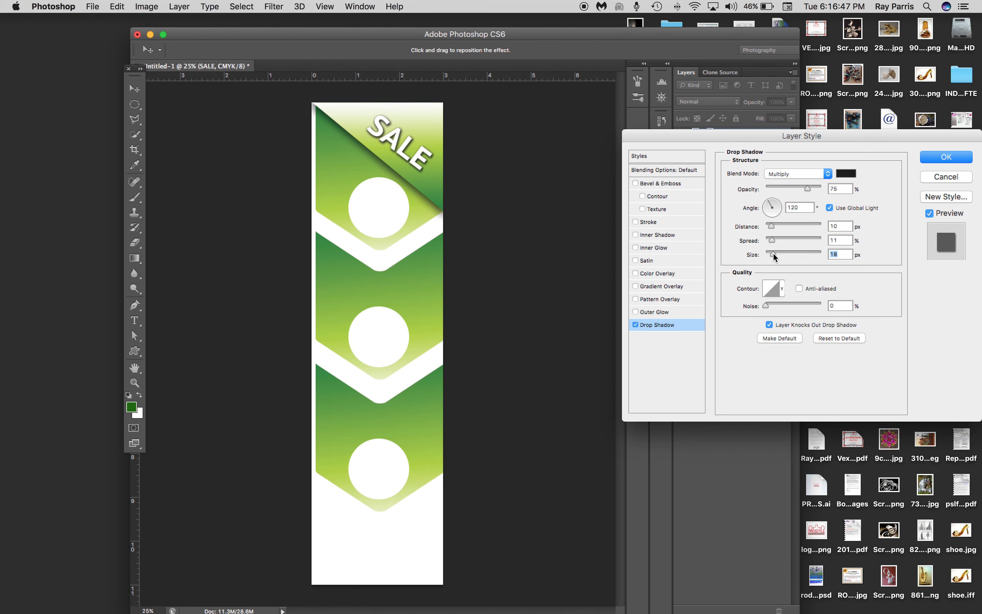
pyautogui.click(946, 176)
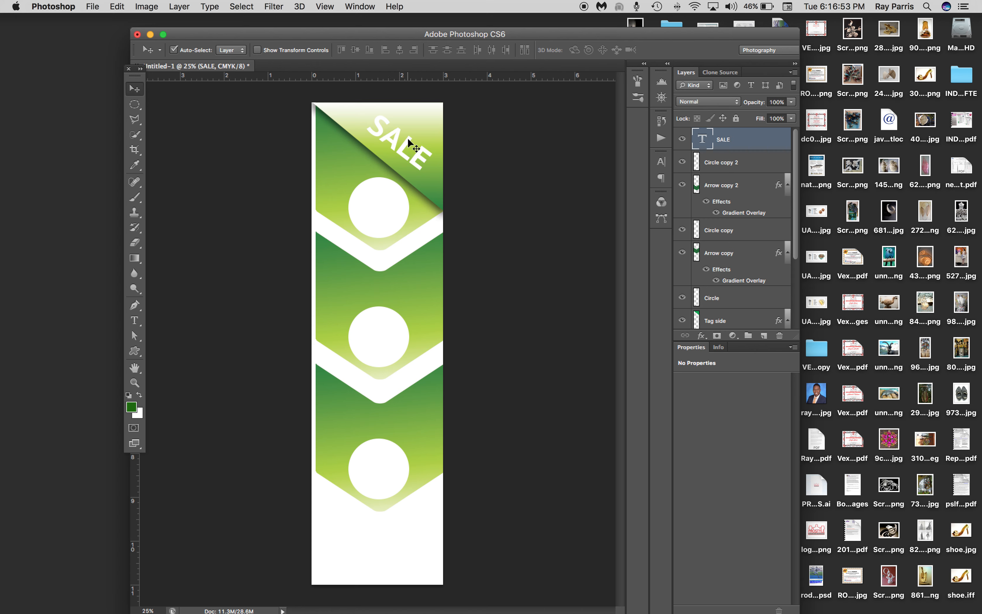
# Enlarge the SALE text to fill more of the corner tag and shift it slightly down toward the diagonal edge
pyautogui.press('cmd+t')
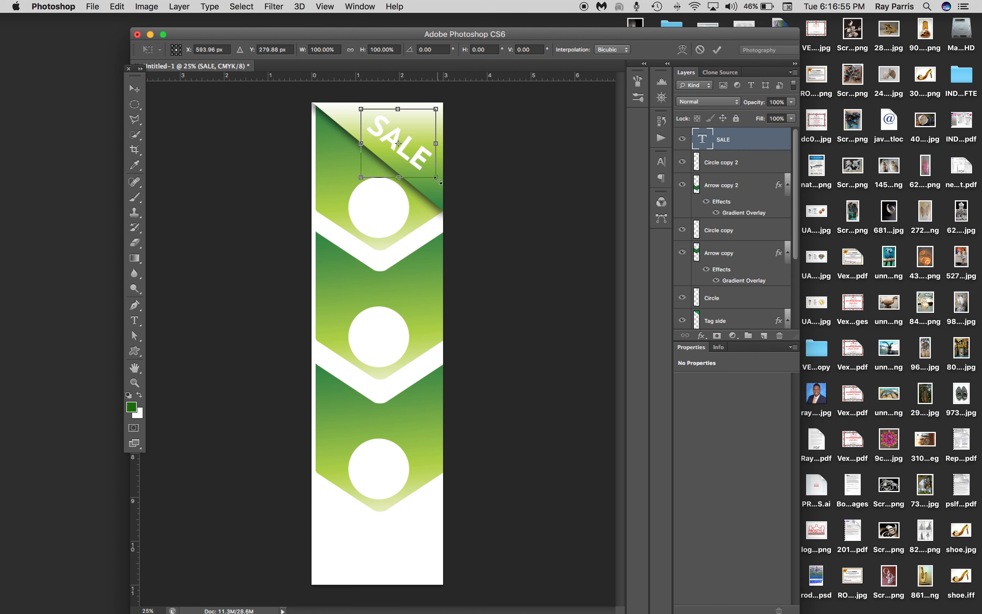
pyautogui.moveTo(438, 181); pyautogui.dragTo(423, 172)
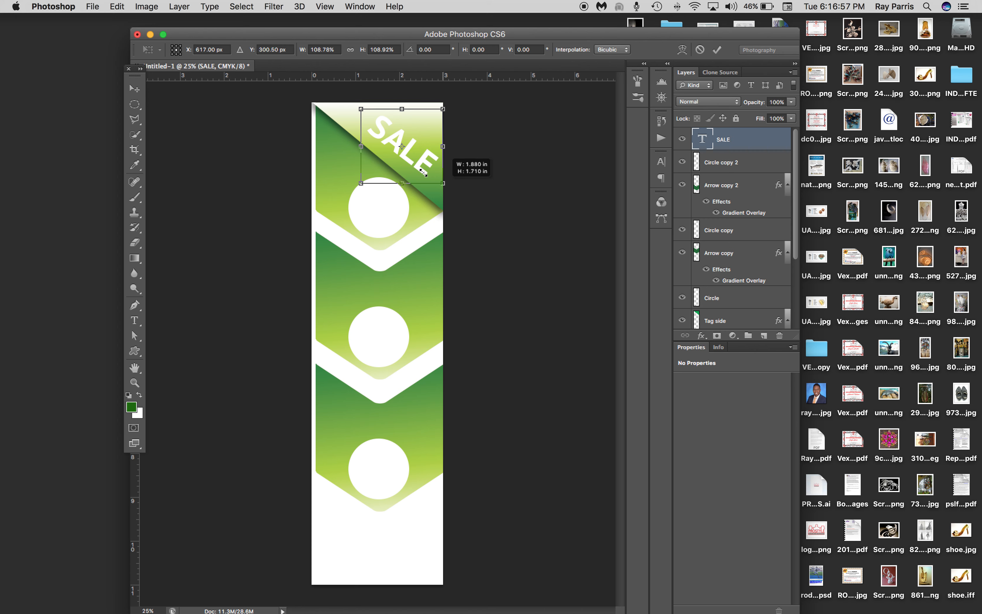
pyautogui.moveTo(361, 109); pyautogui.dragTo(350, 102)
pyautogui.press('Return')
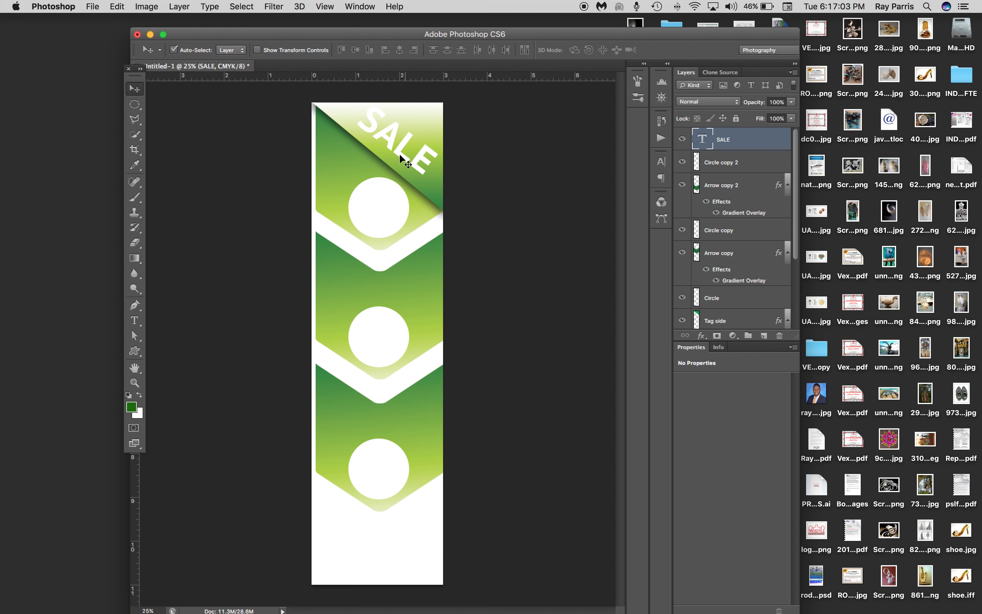
pyautogui.moveTo(400, 155); pyautogui.dragTo(397, 161)
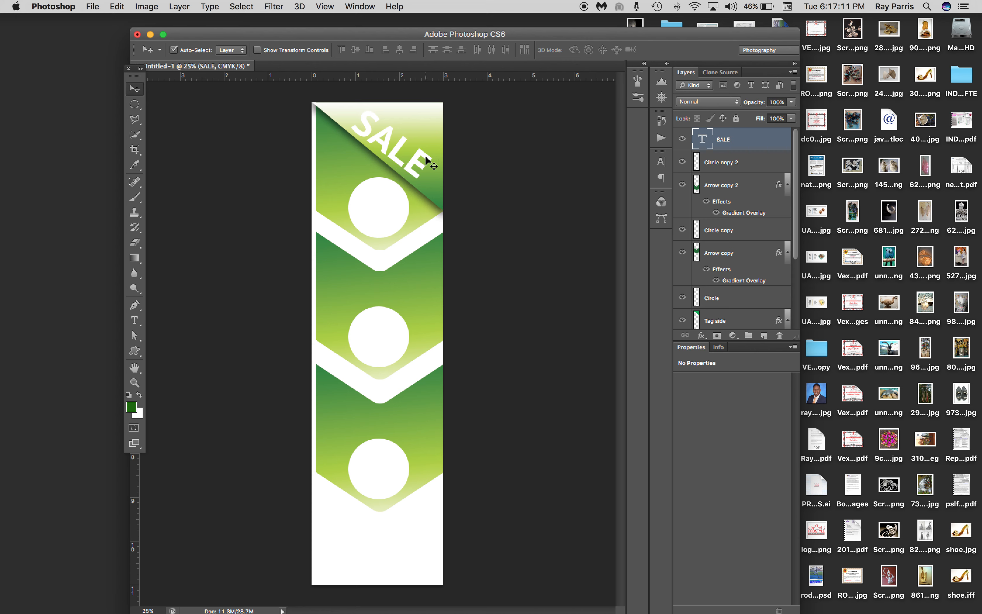
# Rotate the SALE text about 3 degrees clockwise to follow the tag's diagonal edge
pyautogui.press('super+t')
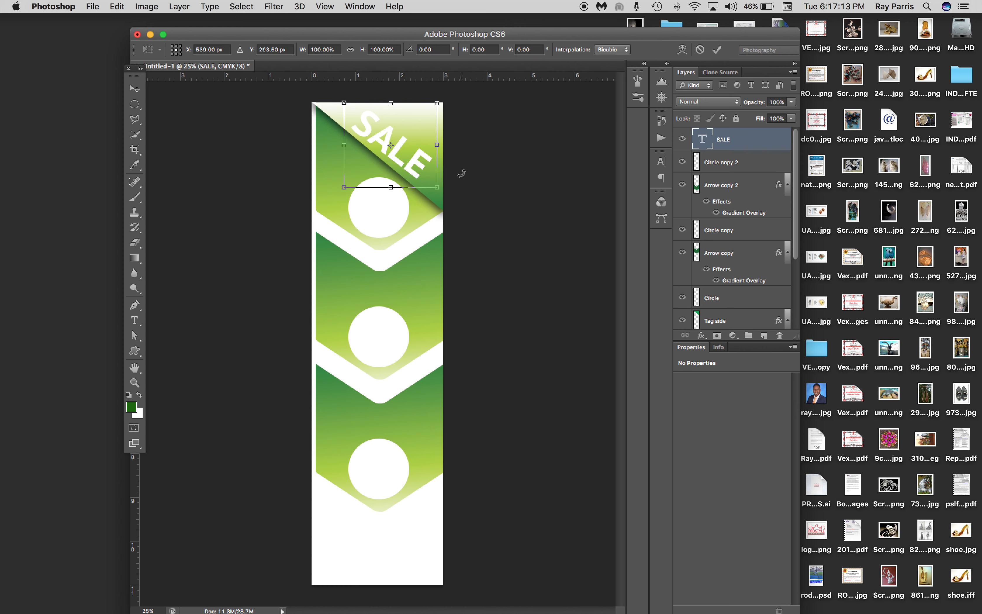
pyautogui.moveTo(456, 184); pyautogui.dragTo(456, 183)
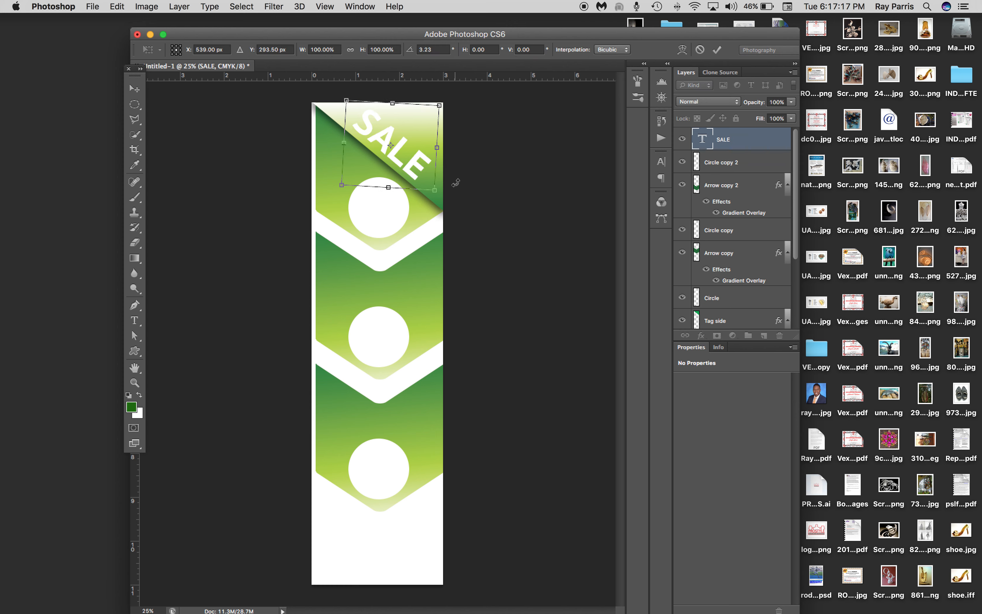
pyautogui.press('Return')
# Edit the Tag side layer's gradient overlay, adding a second light green stop at 87% to narrow the white end behind SALE
pyautogui.click(436, 189)
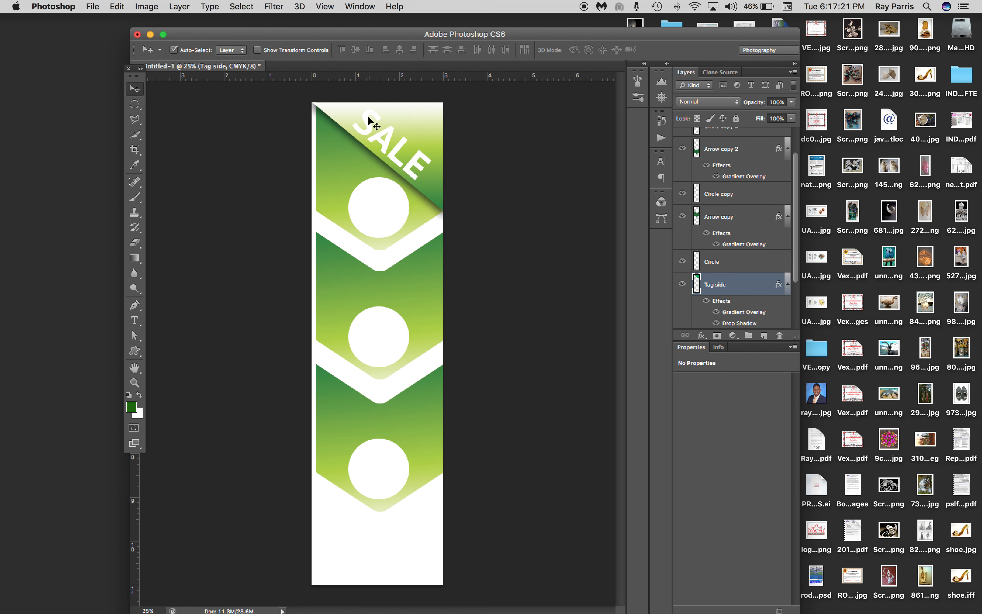
pyautogui.doubleClick(767, 291)
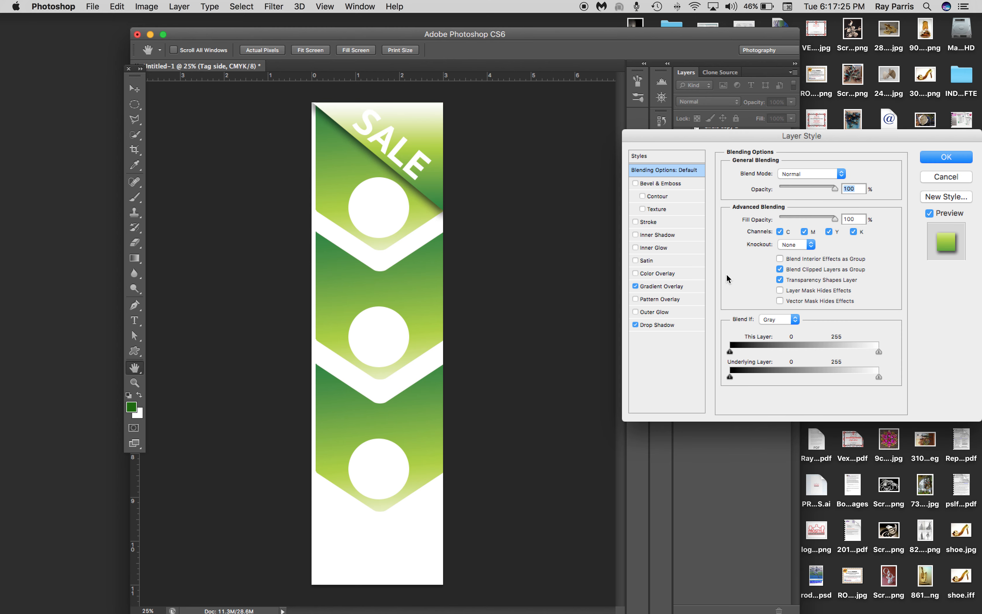
pyautogui.click(671, 287)
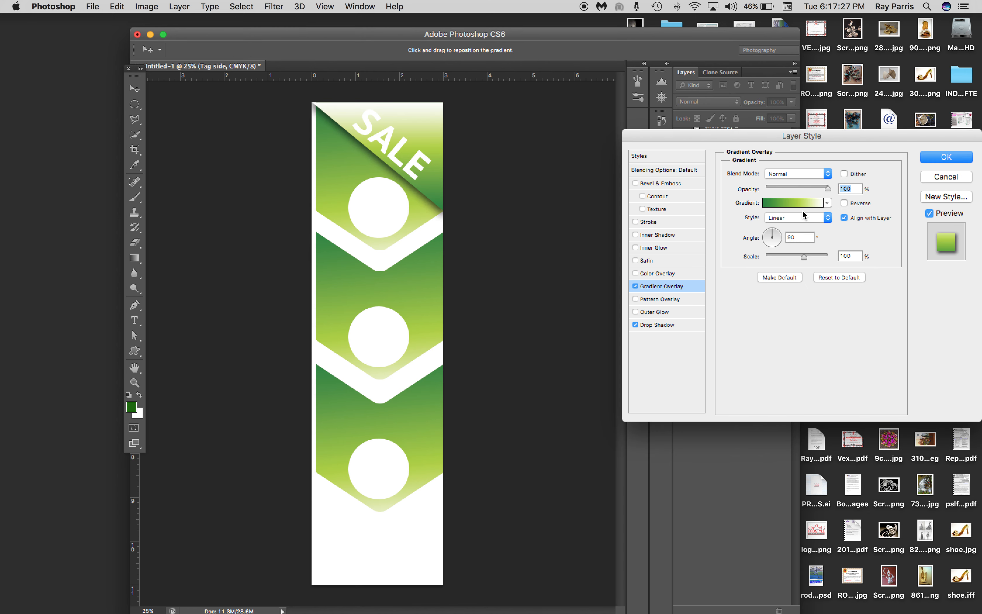
pyautogui.click(799, 205)
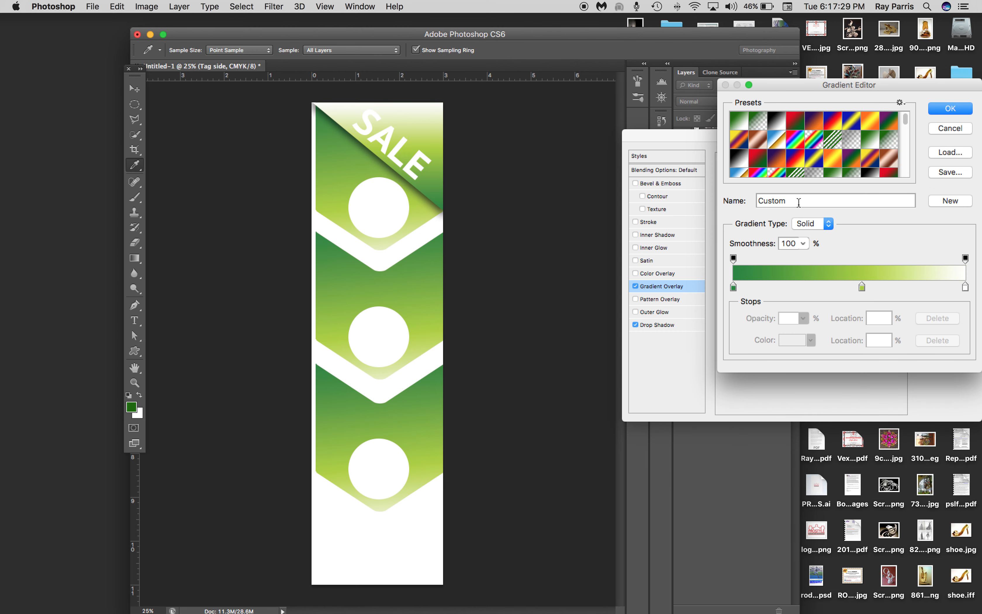
pyautogui.click(863, 287)
pyautogui.moveTo(868, 290); pyautogui.dragTo(938, 291)
pyautogui.click(909, 290)
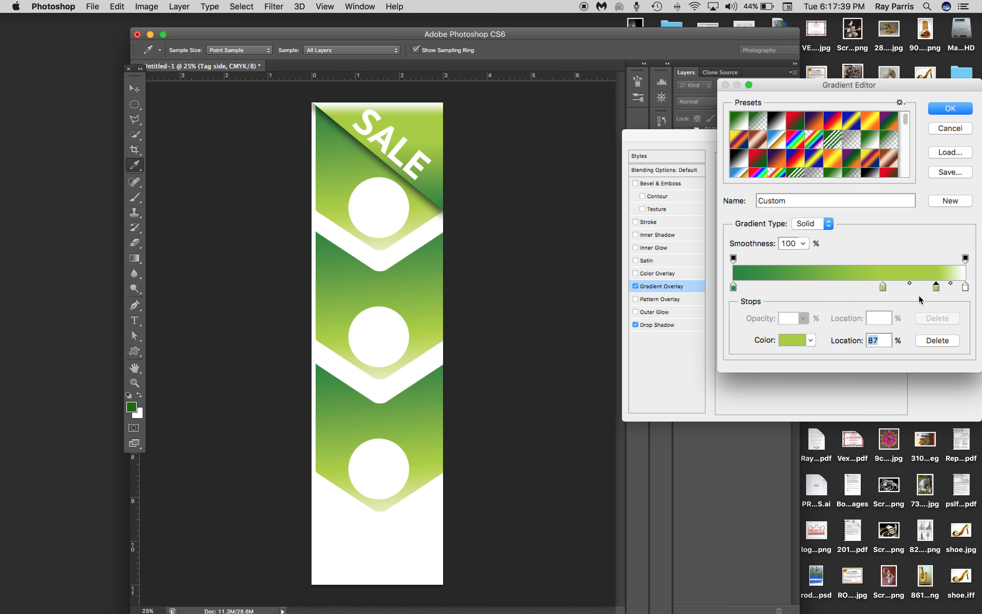
pyautogui.click(951, 108)
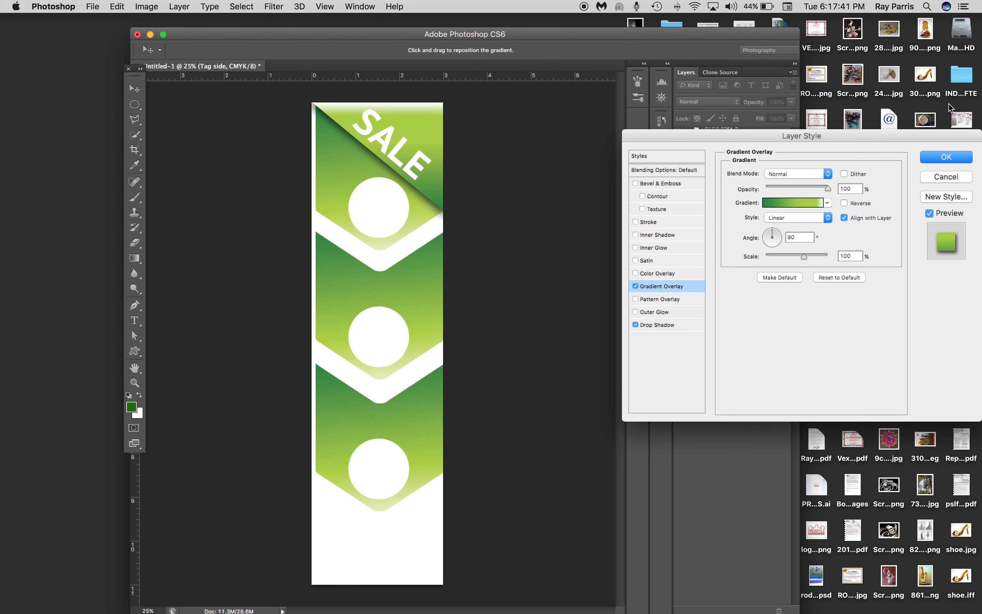
pyautogui.click(942, 157)
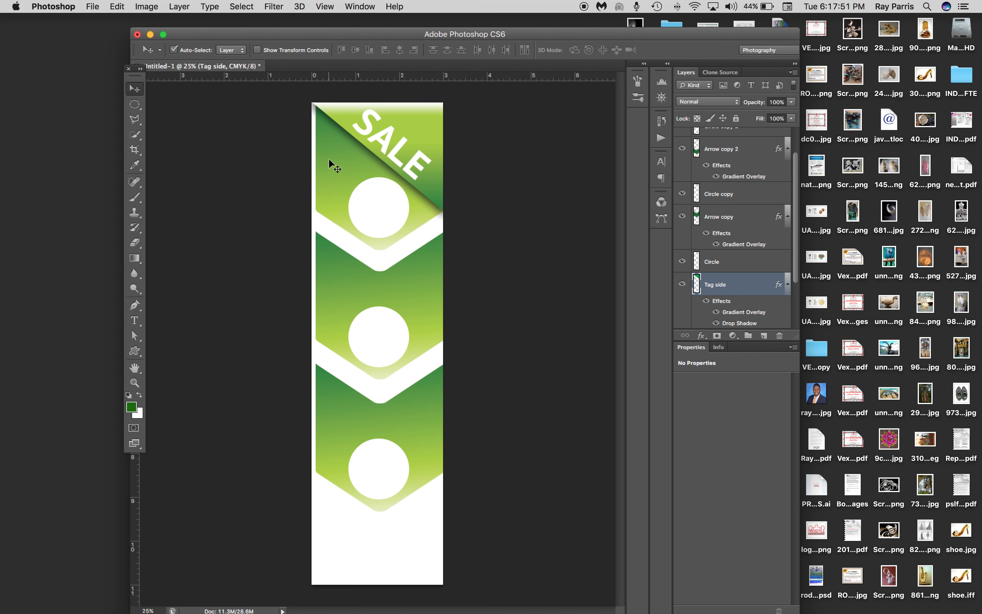
# Set the opacity of the middle chevron's Arrow copy layer to 63%
pyautogui.click(333, 275)
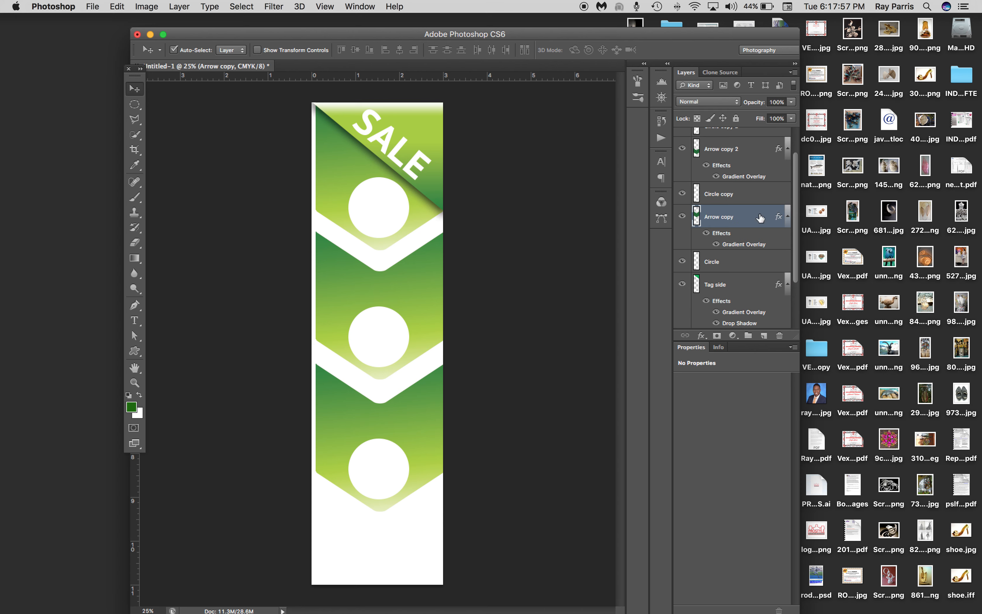
pyautogui.click(792, 102)
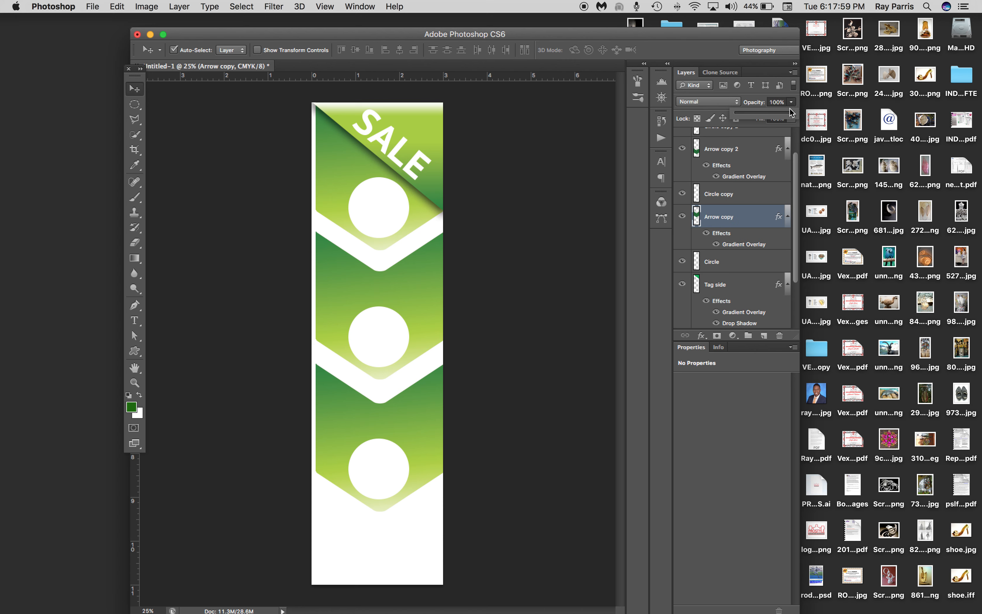
pyautogui.moveTo(794, 118); pyautogui.dragTo(771, 117)
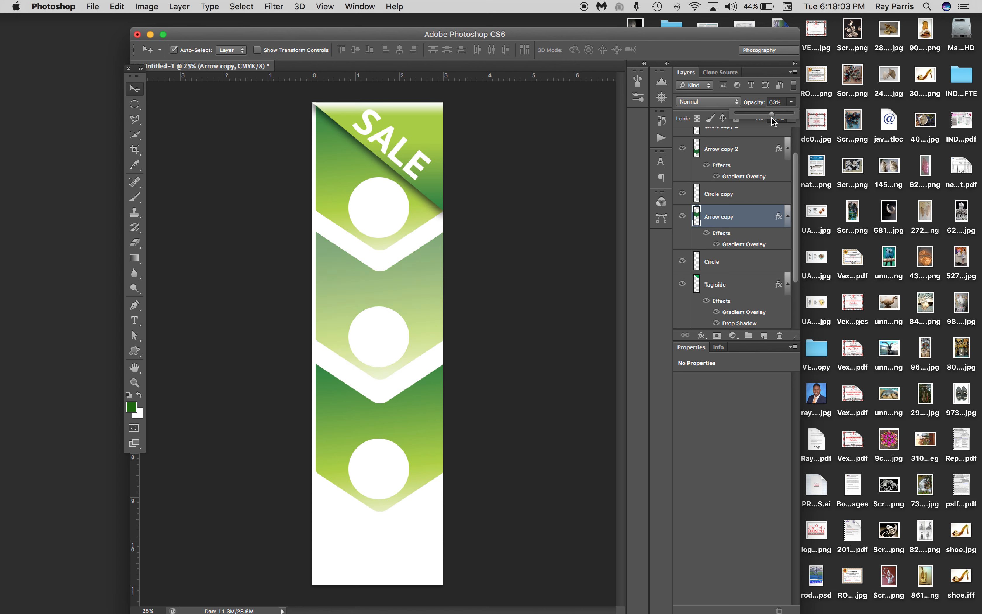
pyautogui.click(420, 404)
# Set the opacity of the lowest chevron's Arrow copy 2 layer to 60%
pyautogui.click(420, 404)
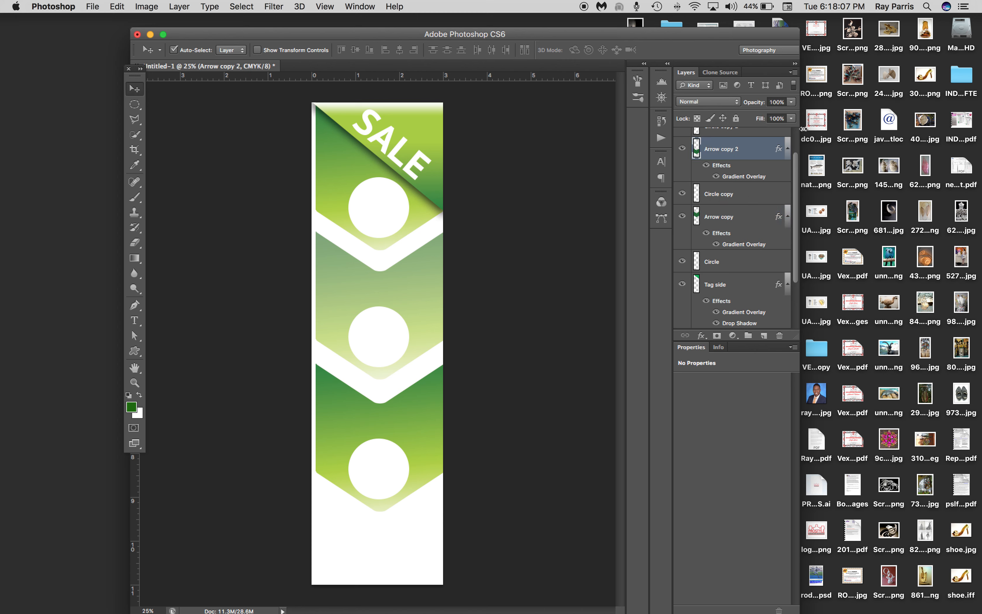
pyautogui.click(792, 103)
pyautogui.moveTo(792, 116); pyautogui.dragTo(770, 117)
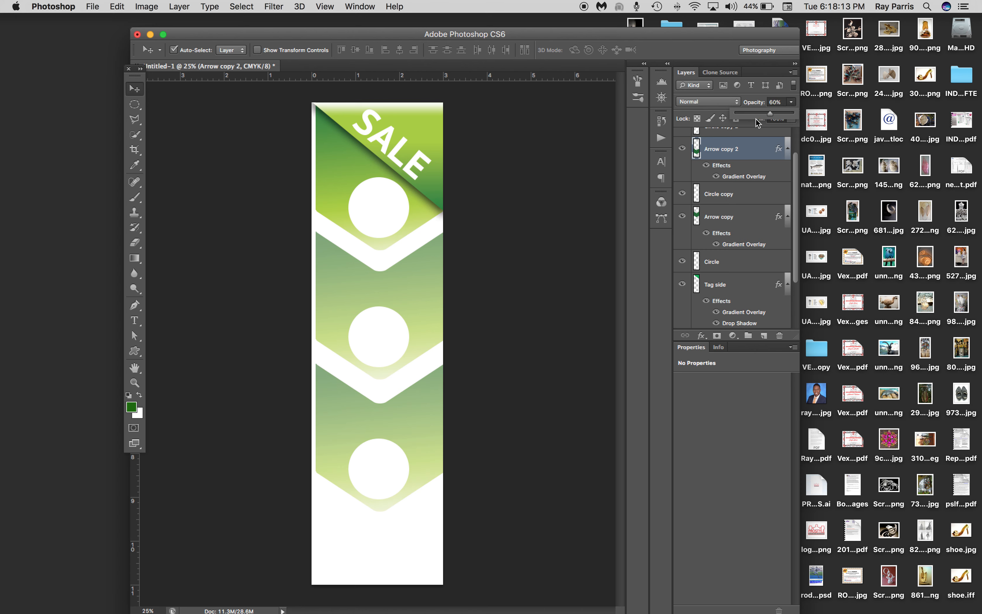
pyautogui.click(415, 260)
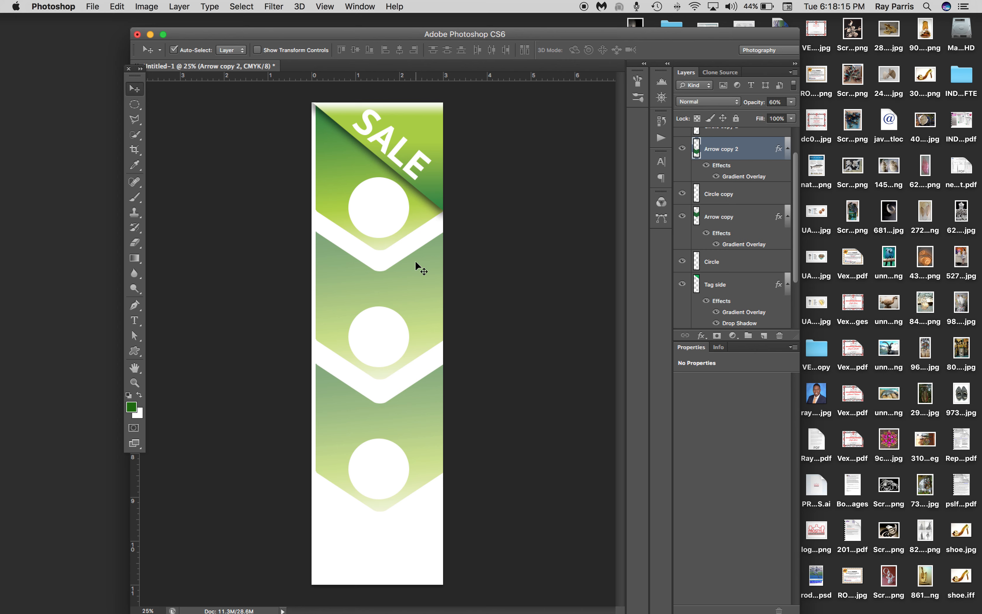
# Raise the opacity of the middle chevron's Arrow copy layer to 87%
pyautogui.click(415, 260)
pyautogui.click(792, 103)
pyautogui.moveTo(776, 113); pyautogui.dragTo(783, 114)
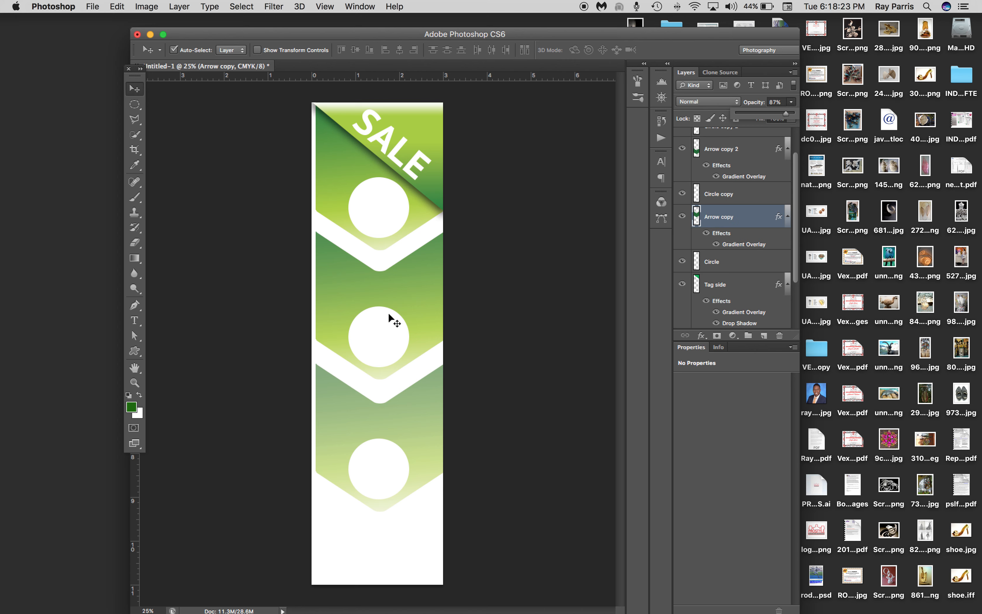
# Save the banner as the layered Photoshop file "Ad gate.psd" in the Marketing folder with Maximize Compatibility on
pyautogui.click(93, 6)
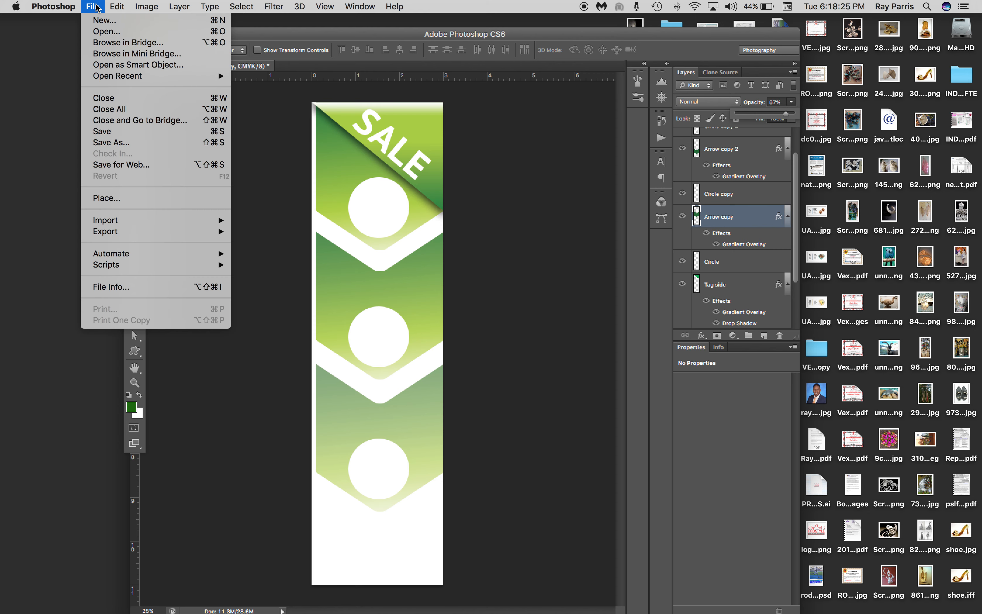
pyautogui.click(117, 133)
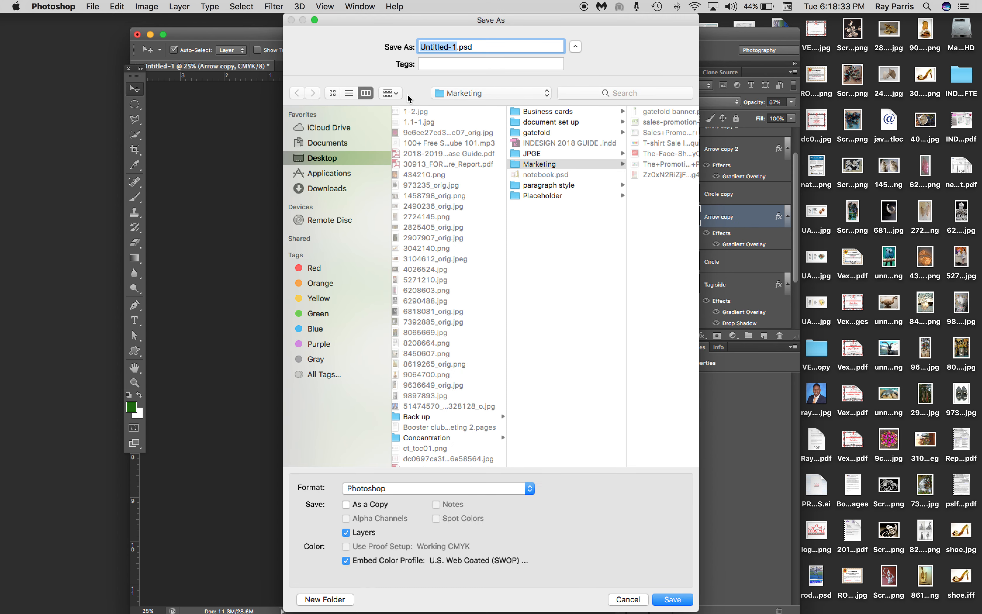
pyautogui.write('Ad gate')
pyautogui.click(680, 602)
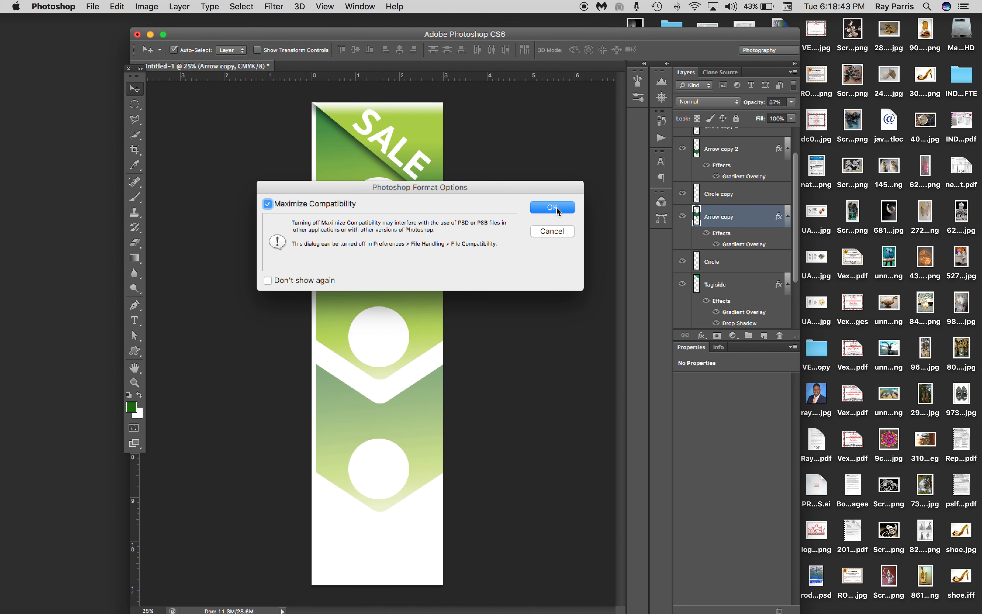
pyautogui.click(556, 208)
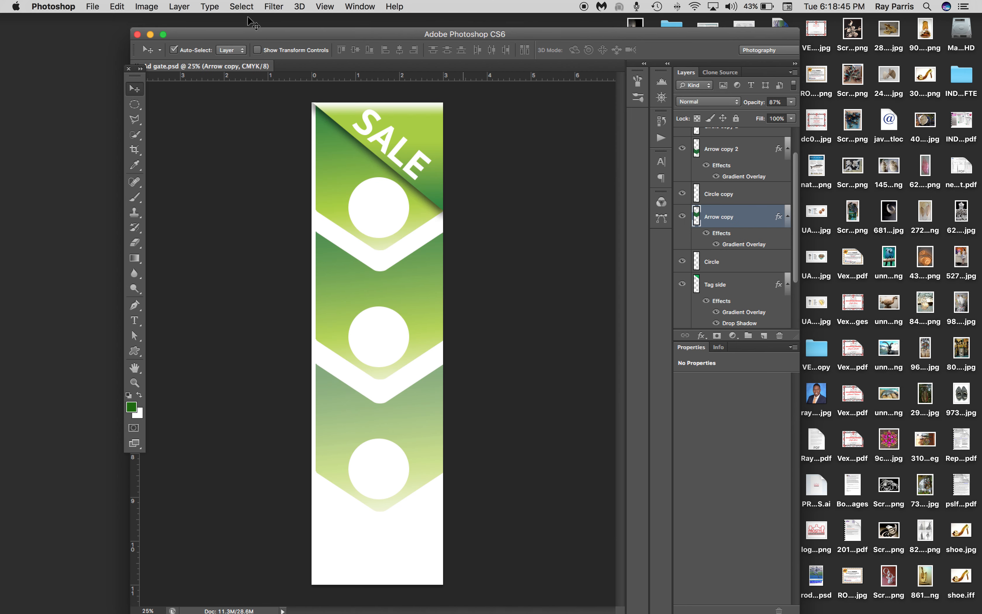
# Save a JPEG copy of the banner as "Ad gate.jpg" in the Marketing folder at quality 12 (Maximum)
pyautogui.click(100, 9)
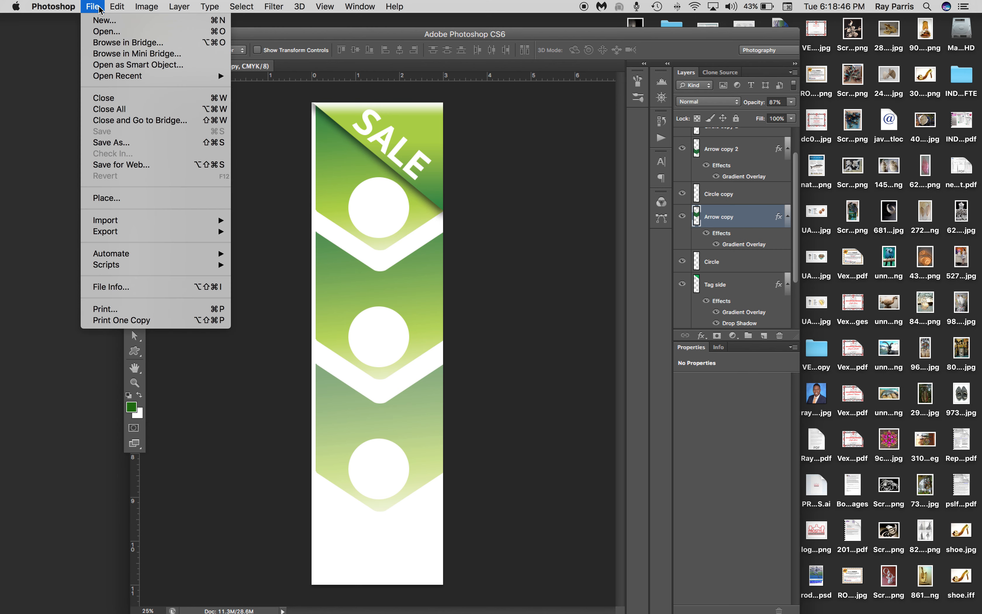
pyautogui.click(115, 143)
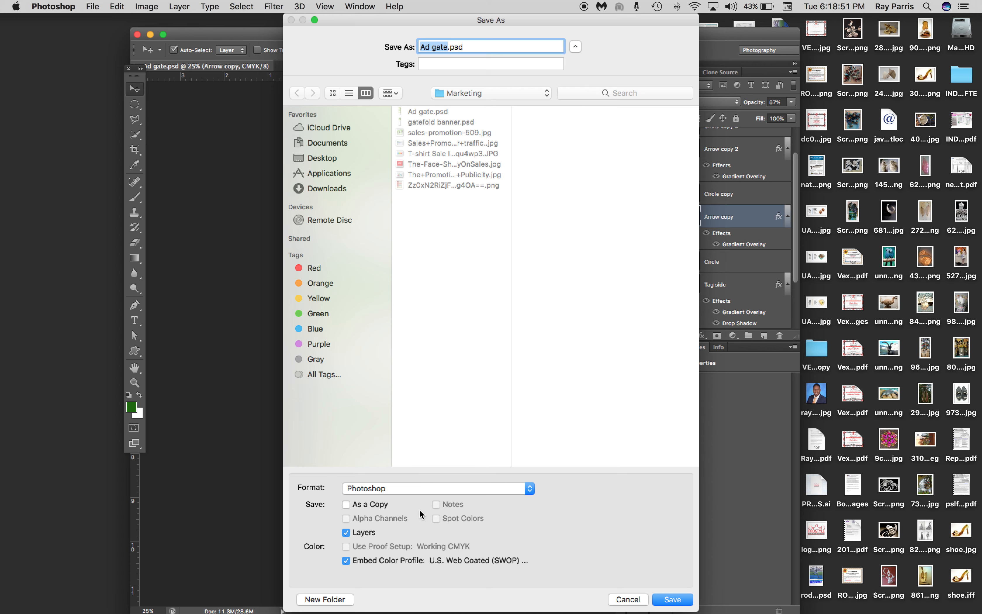
pyautogui.click(413, 490)
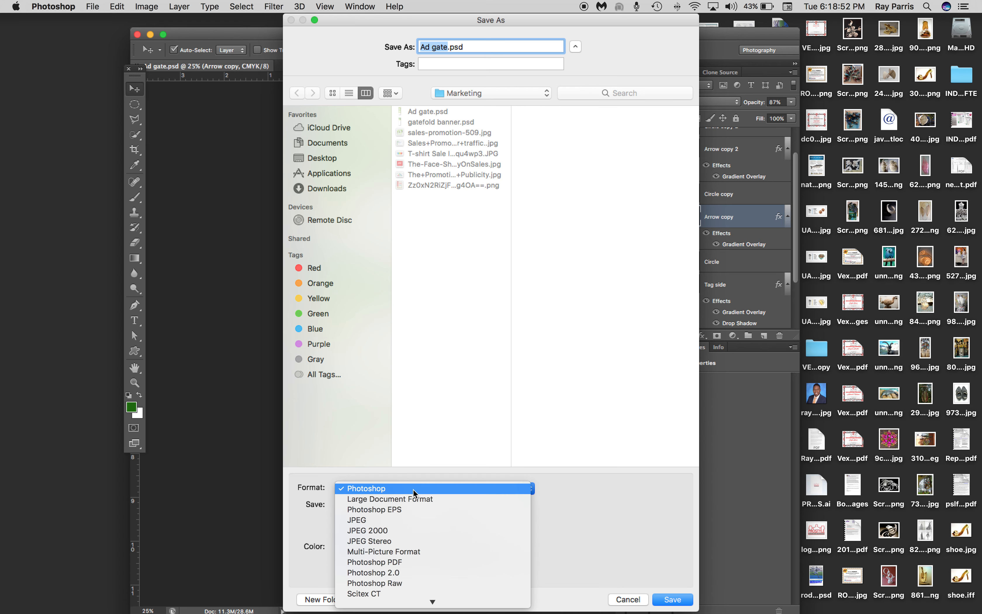
pyautogui.click(377, 522)
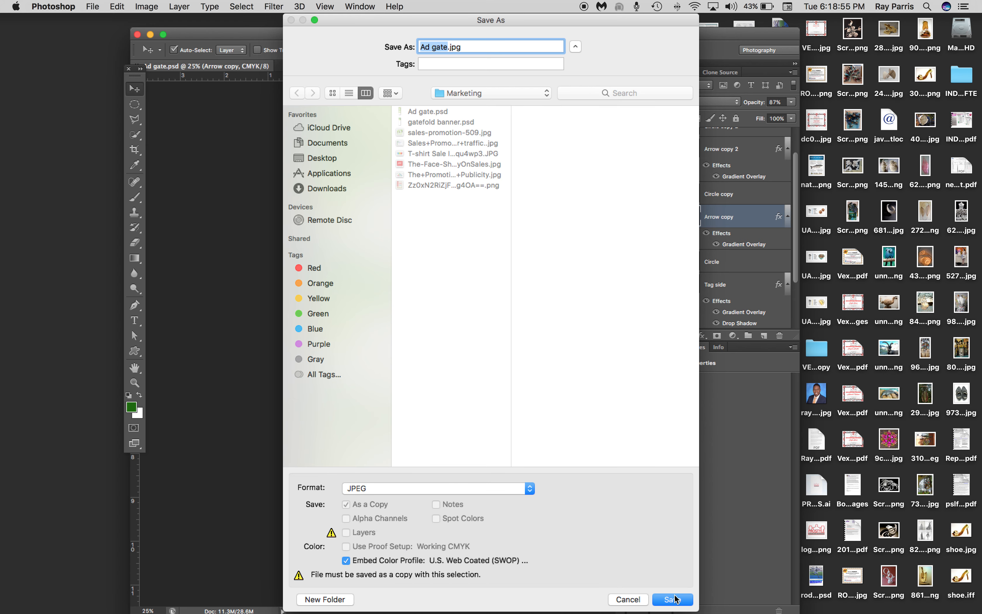
pyautogui.click(668, 596)
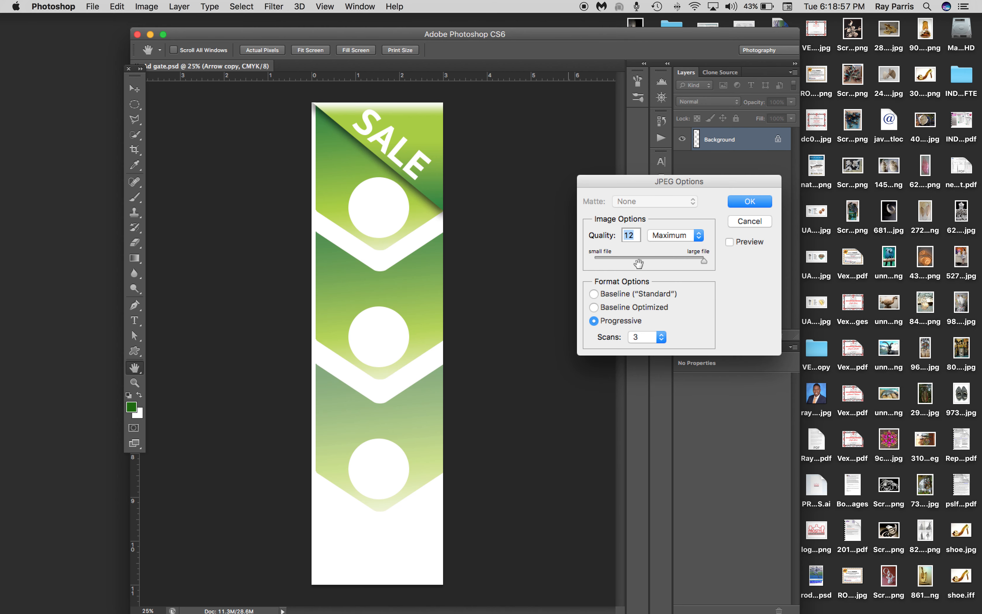
pyautogui.click(760, 203)
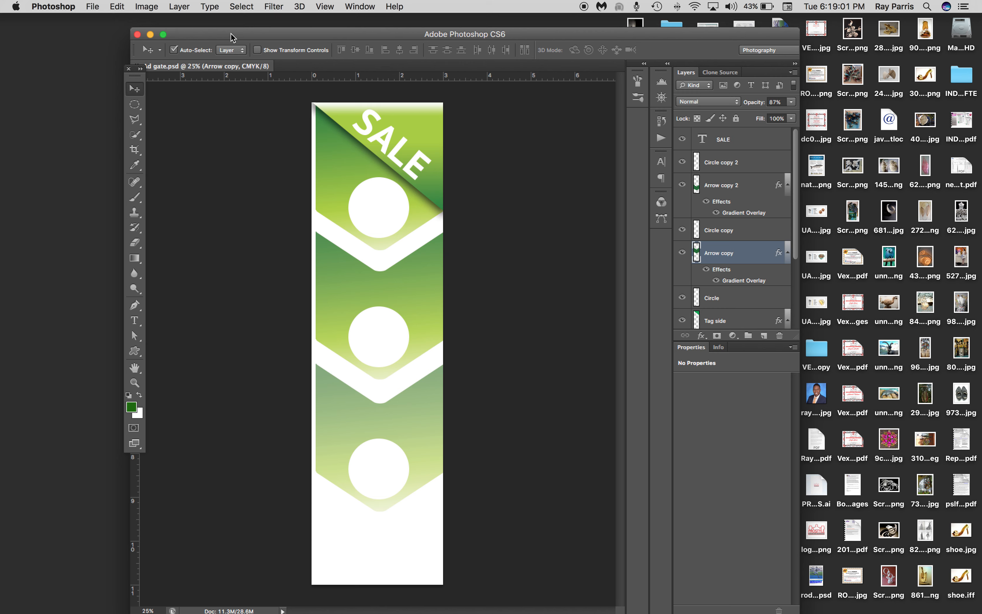
# Reopen the Save As options for the banner and review the available file formats, such as TIFF
pyautogui.moveTo(224, 35); pyautogui.dragTo(257, 33)
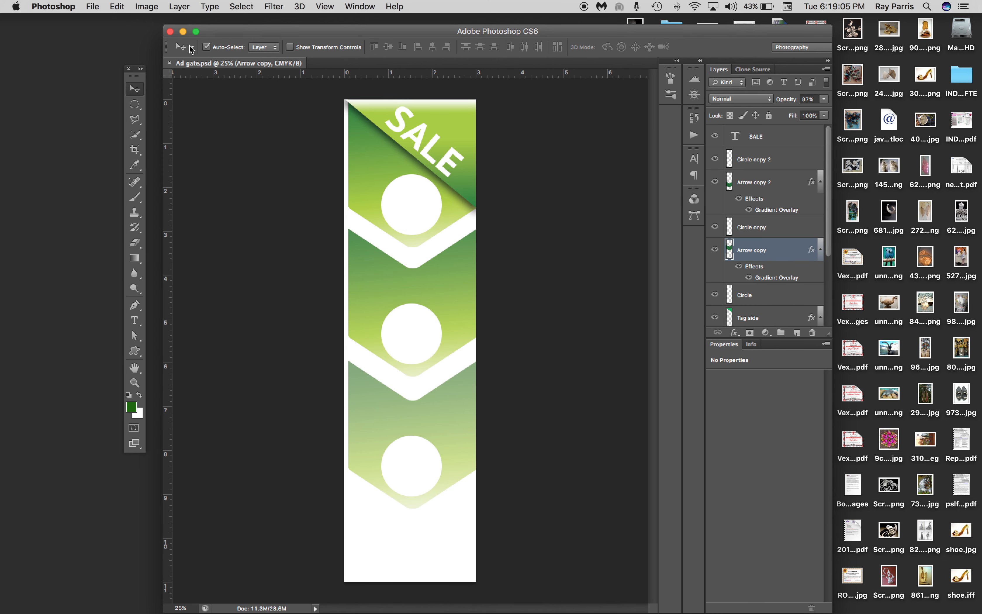
pyautogui.click(93, 7)
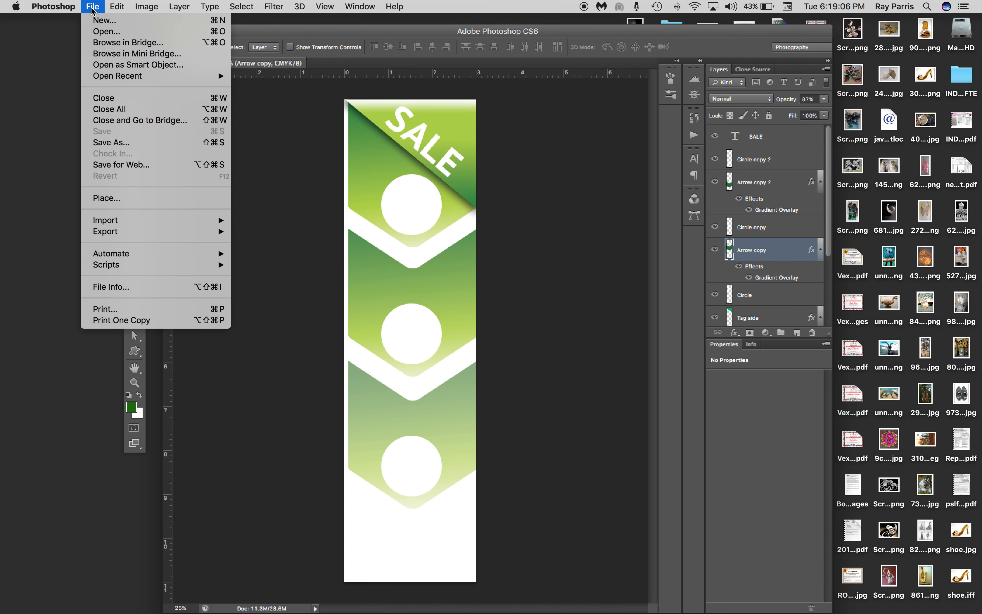
pyautogui.click(112, 142)
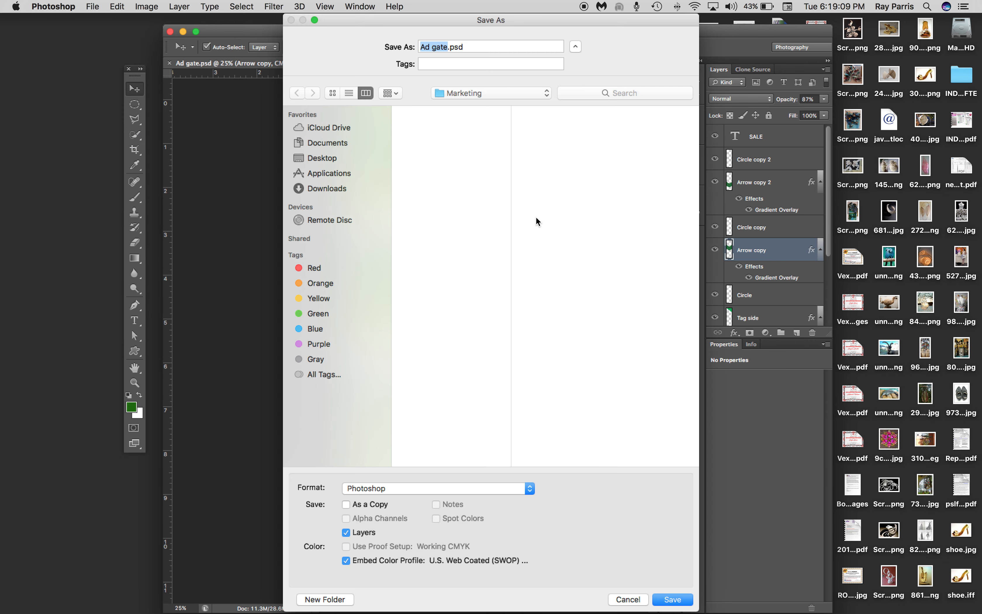
pyautogui.click(499, 487)
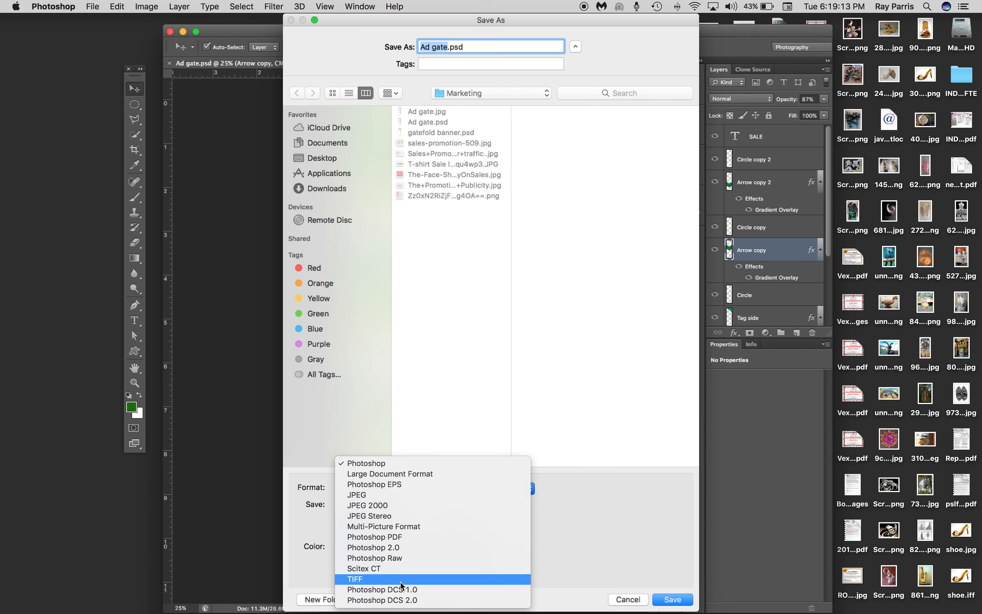
pyautogui.click(603, 536)
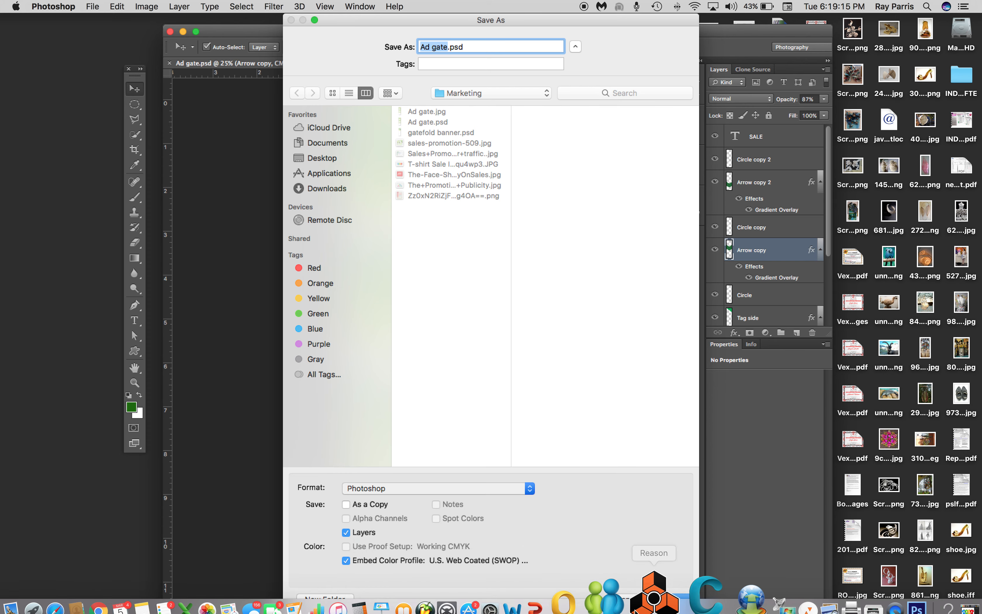
# Dismiss the Save As options and export the banner for web as the PNG-24 image "Ad-gate.png" in INDESIGN NFTE's Marketing folder
pyautogui.click(627, 599)
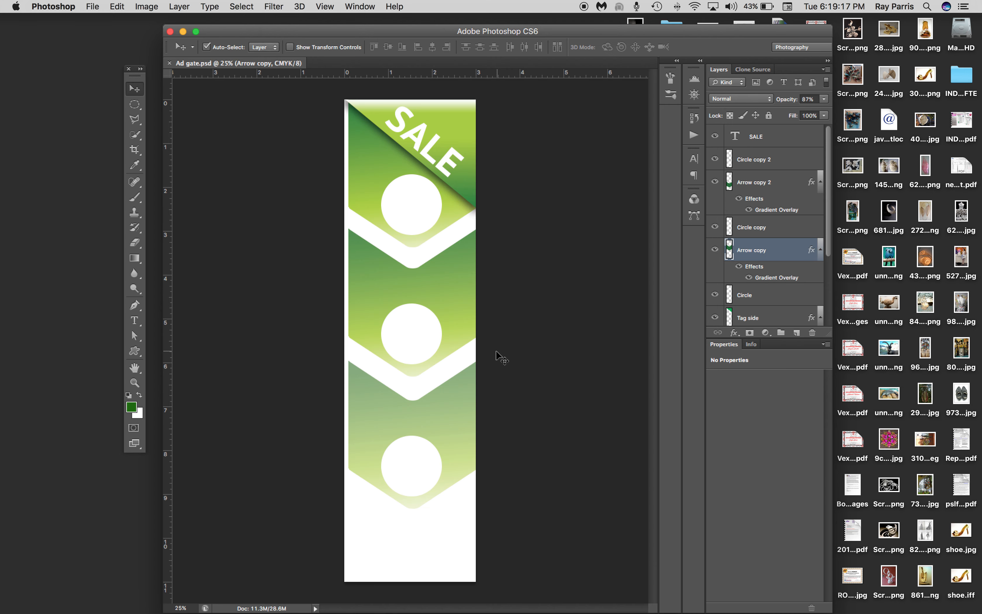
pyautogui.click(93, 7)
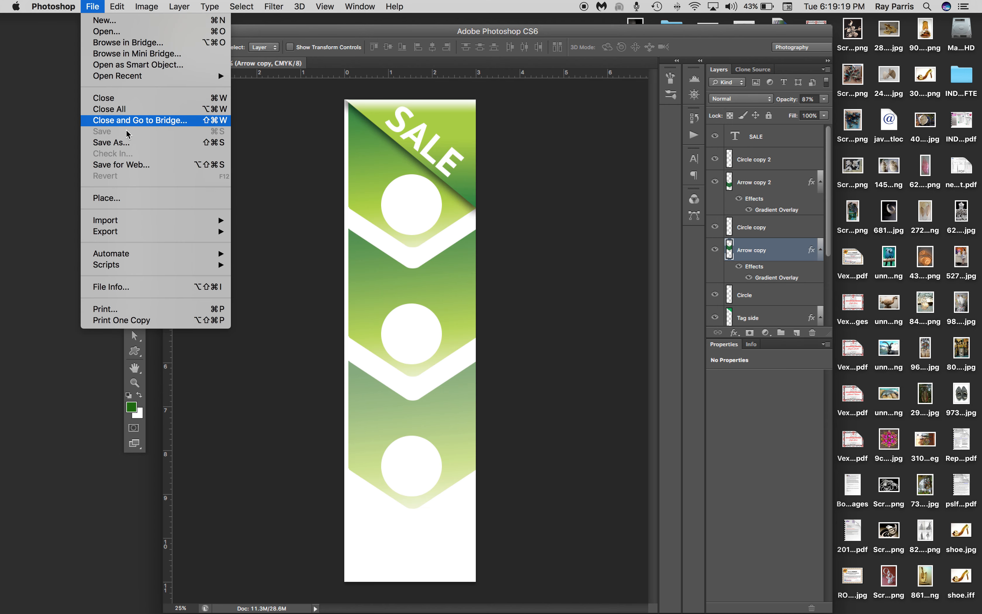
pyautogui.click(125, 169)
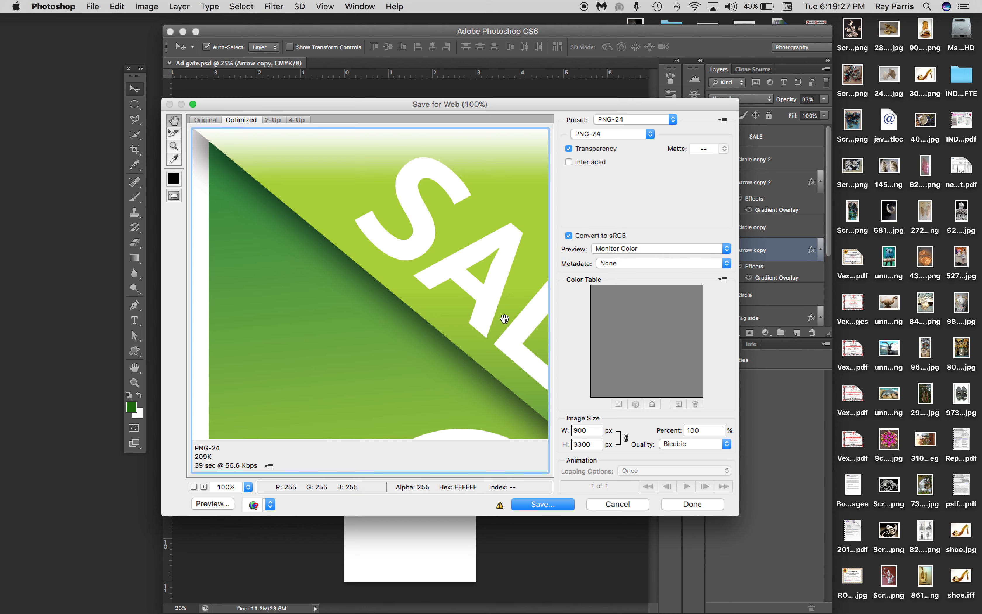
pyautogui.click(542, 505)
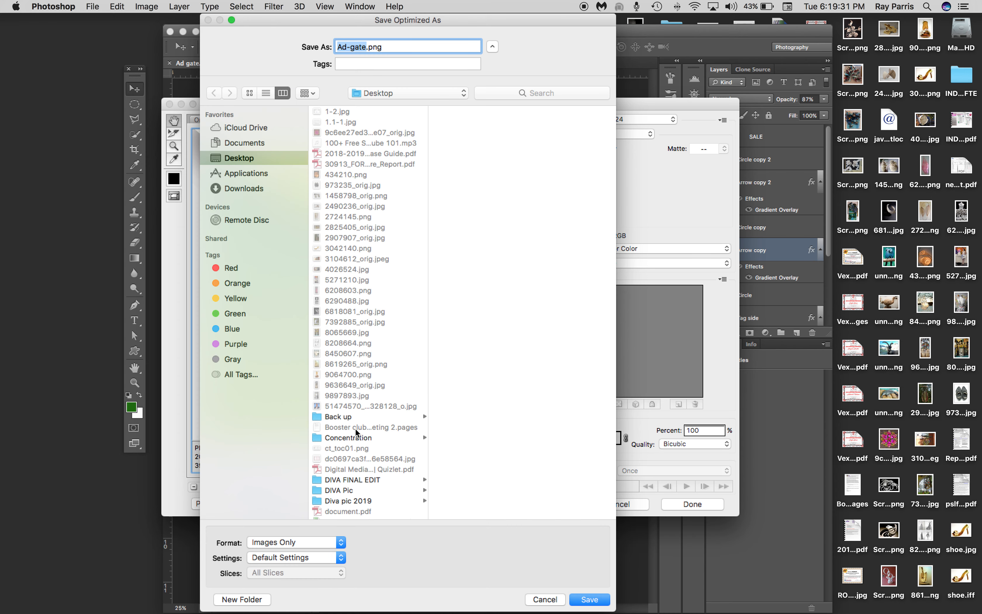
pyautogui.scroll(-5, 355, 428)
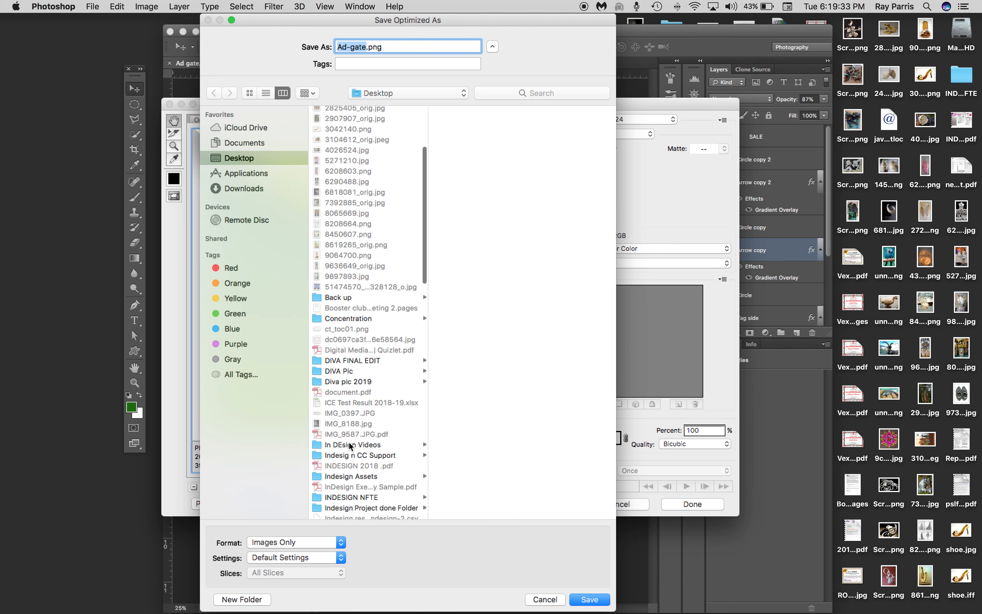
pyautogui.click(361, 497)
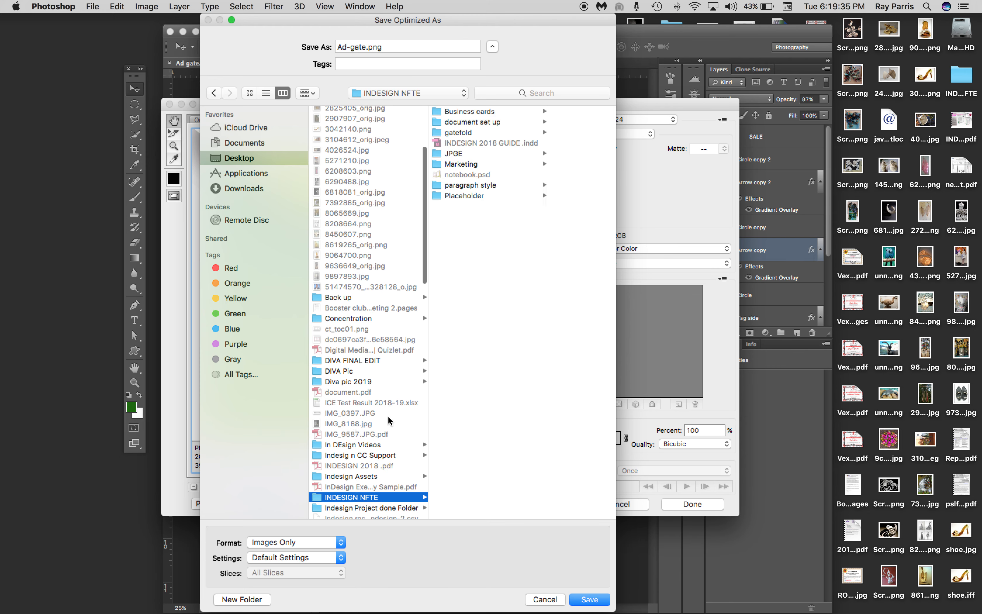
pyautogui.click(459, 164)
pyautogui.click(594, 596)
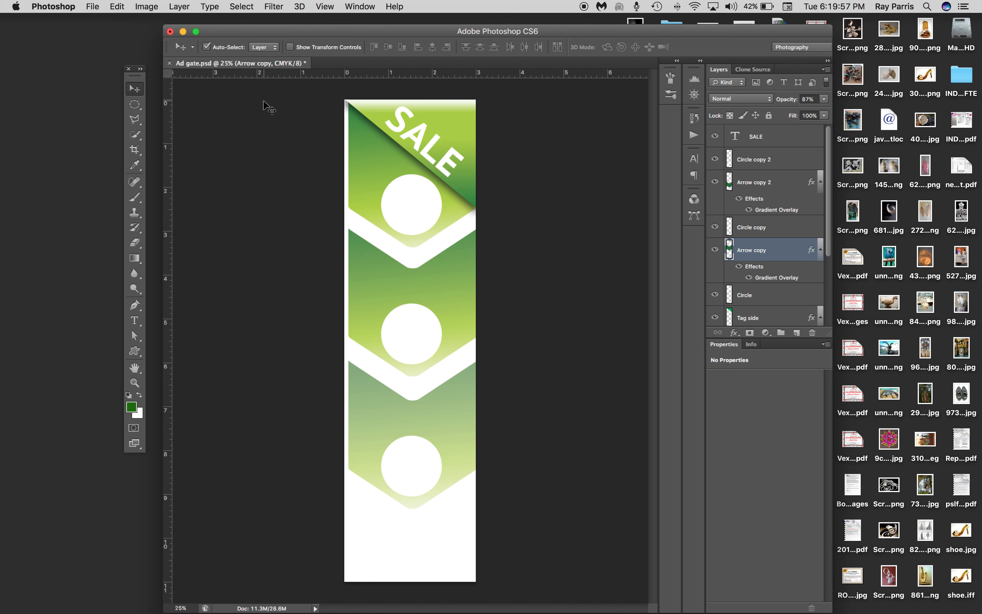
# Switch to QuickTime Player and name the unsaved screen recording "Graphic Gate" for saving on the Desktop
pyautogui.moveTo(424, 613)
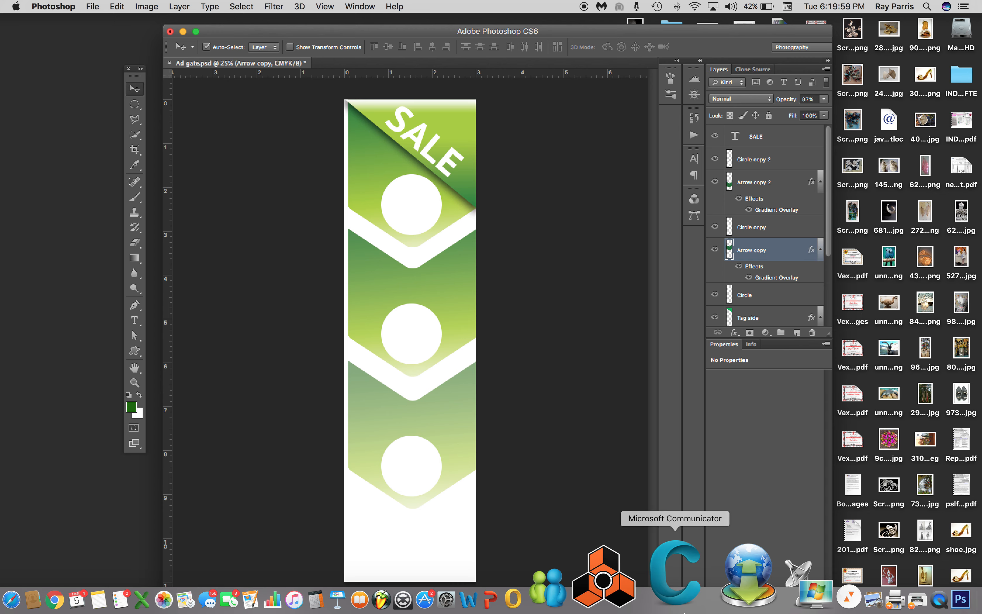
pyautogui.click(872, 587)
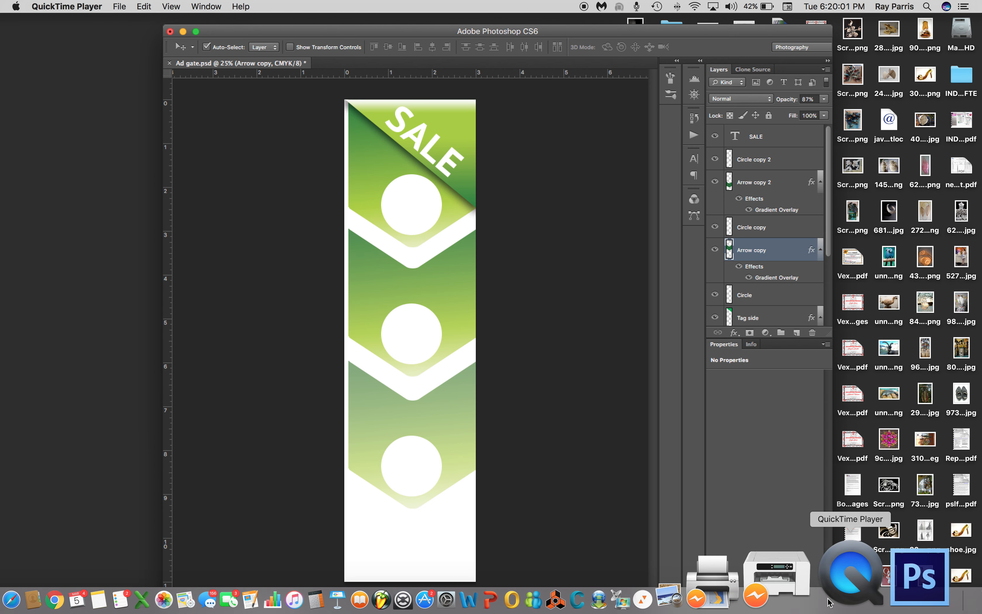
pyautogui.click(67, 6)
pyautogui.click(83, 97)
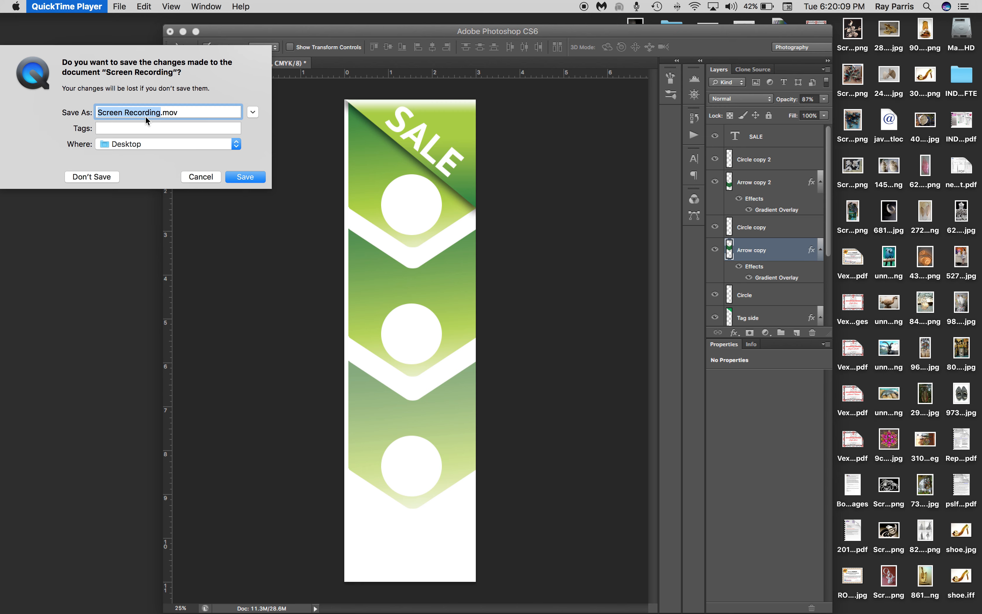
pyautogui.write('Graphi')
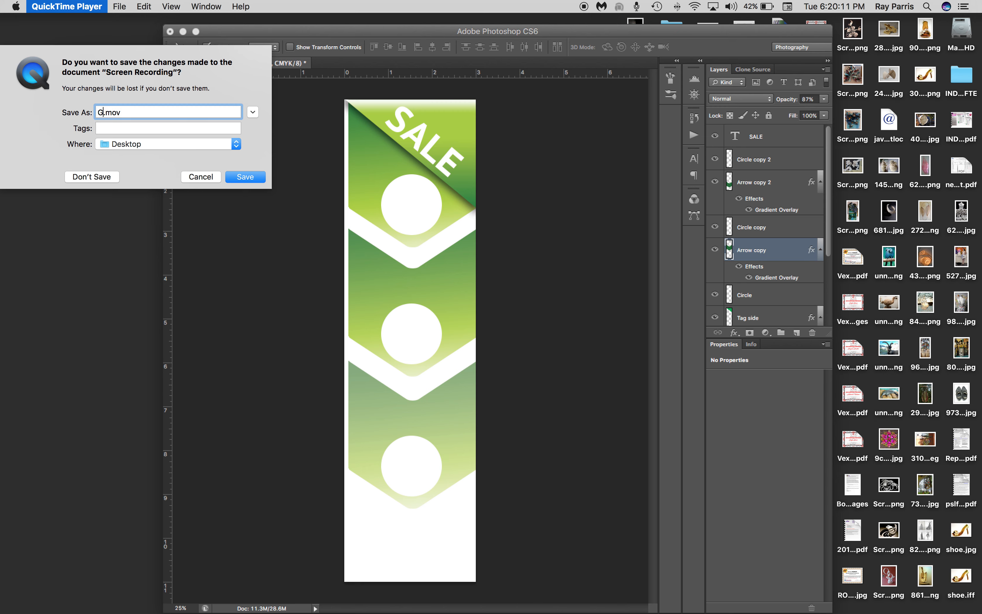
pyautogui.write('c ')
pyautogui.write('Gate')
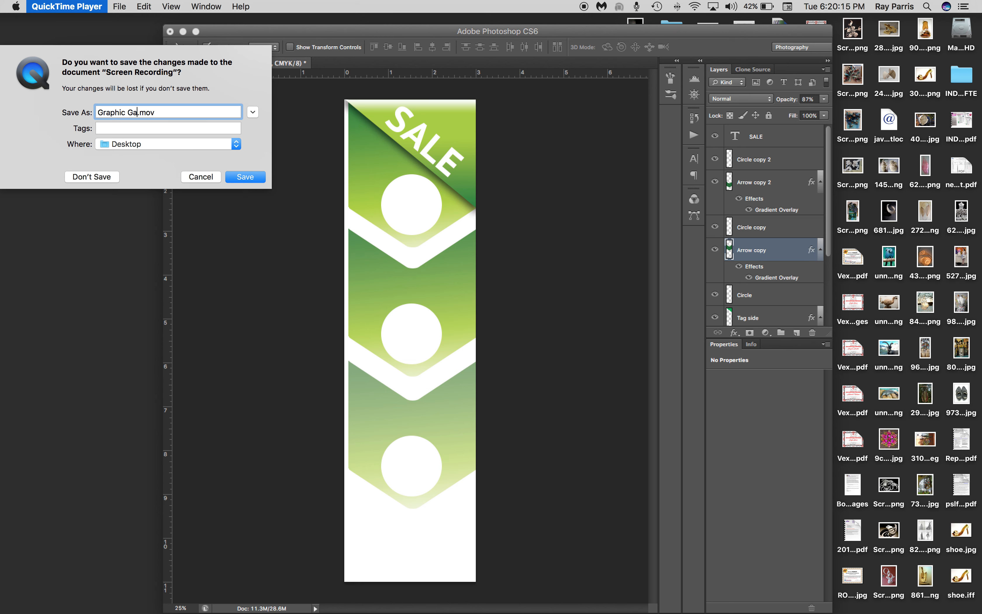